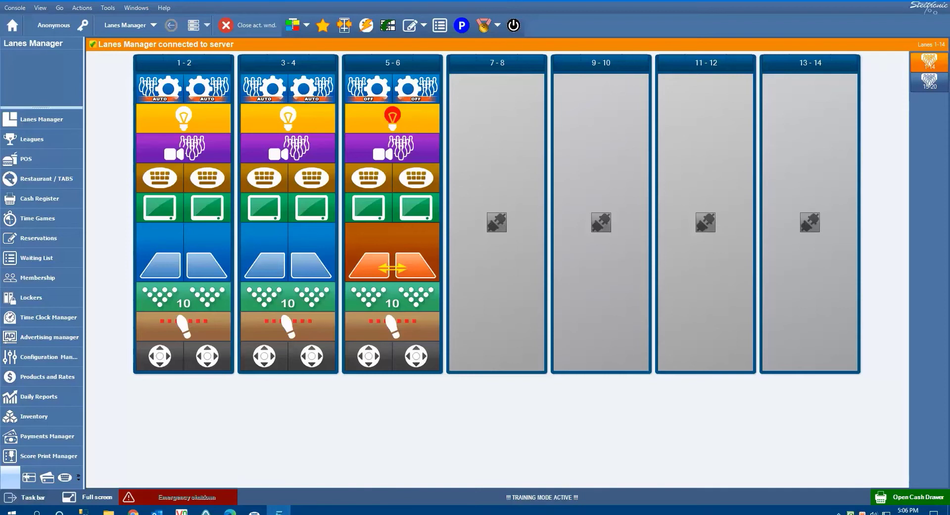
# Switch the console to full-screen display and log on with a staff user account
pyautogui.click(92, 497)
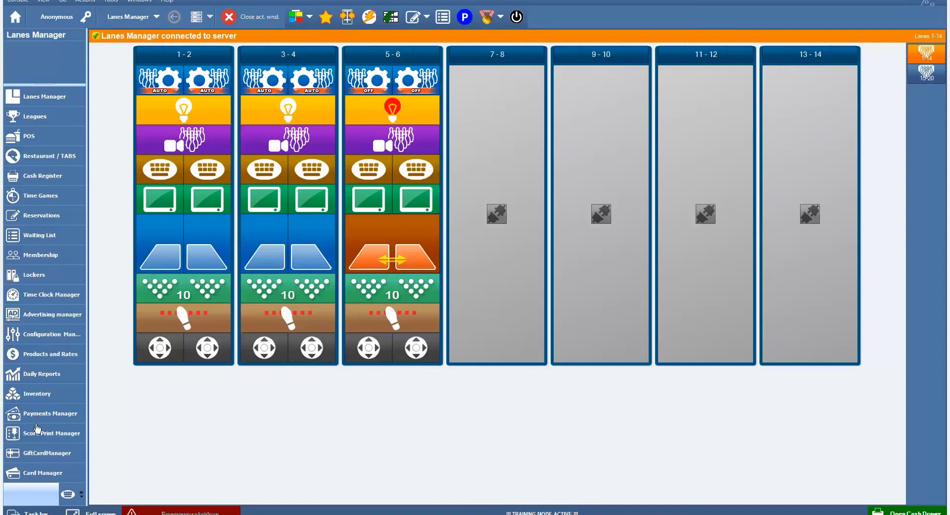
pyautogui.click(86, 19)
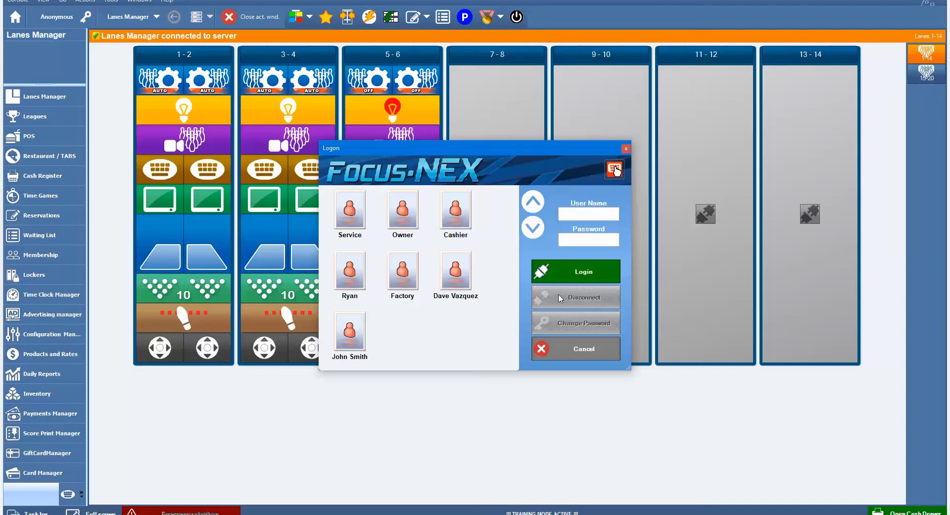
pyautogui.click(415, 228)
pyautogui.click(568, 270)
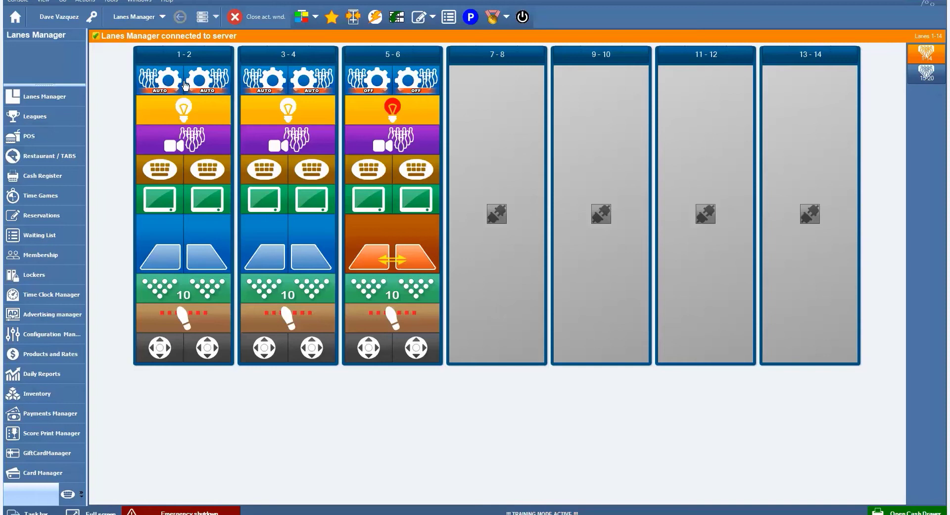
# View the basic pinsetter settings for lane 1 and close them
pyautogui.click(161, 80)
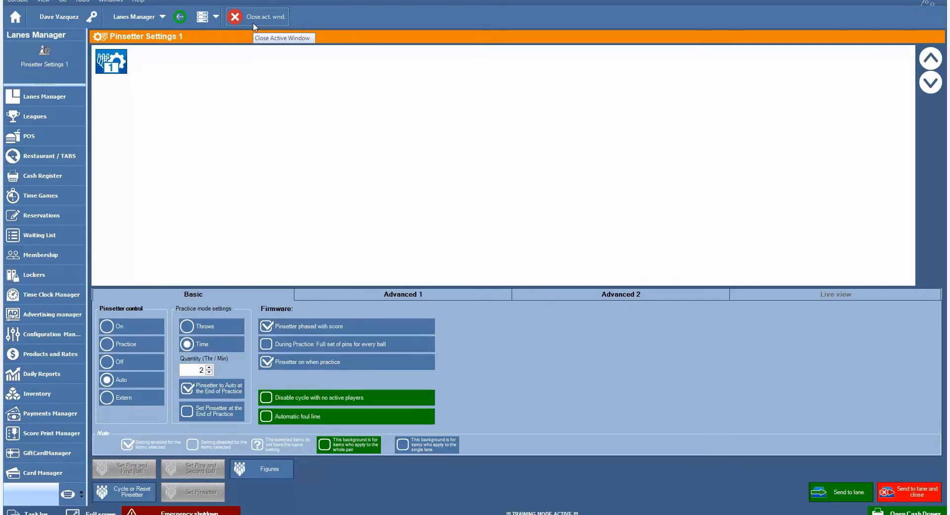
pyautogui.click(268, 17)
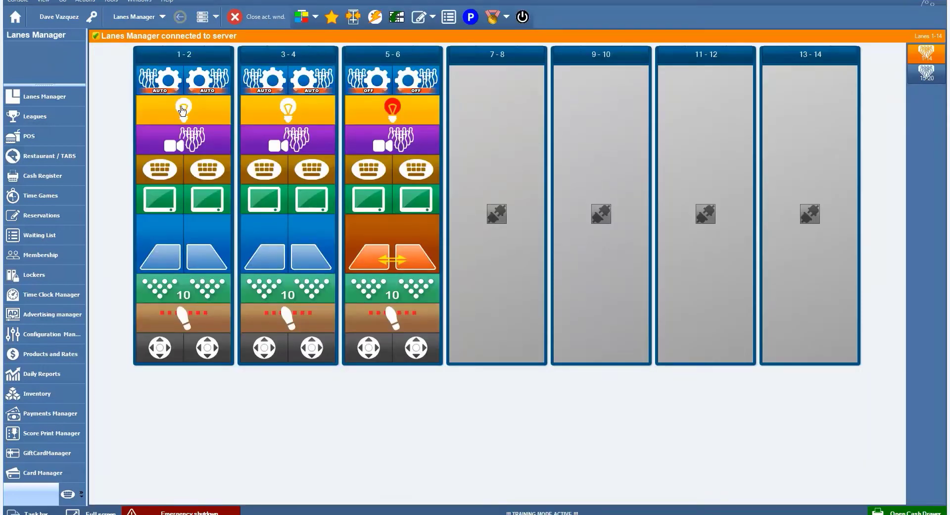
# Connect the Bowler Console Emulator to lane 2 and return to the lane overview
pyautogui.click(164, 170)
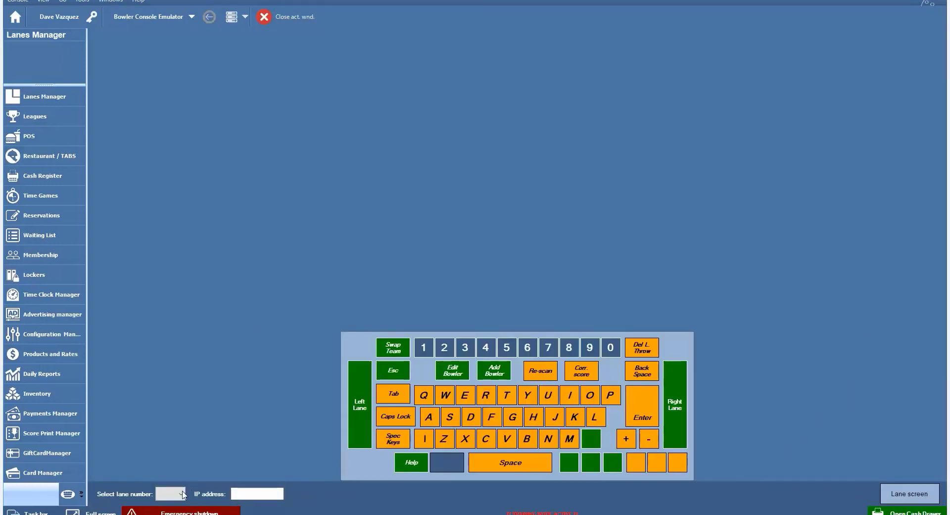
pyautogui.click(171, 493)
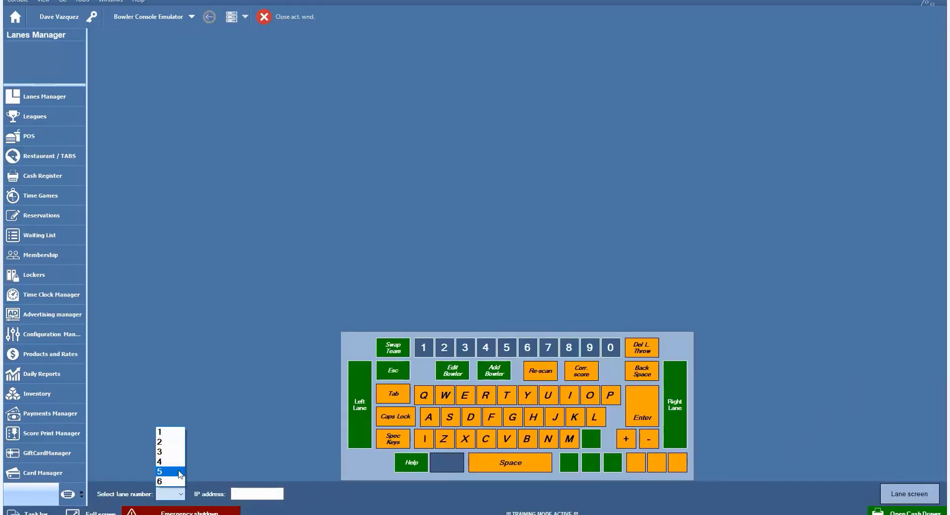
pyautogui.click(169, 443)
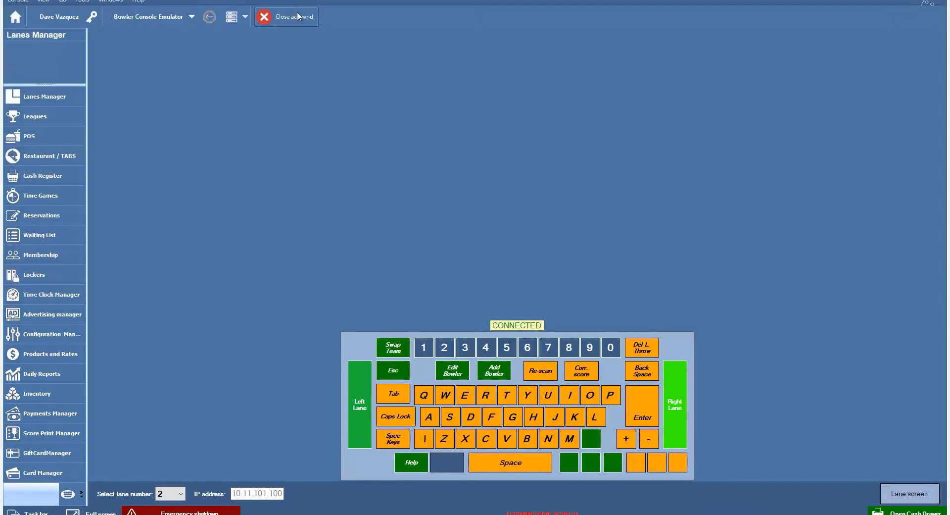
pyautogui.click(295, 17)
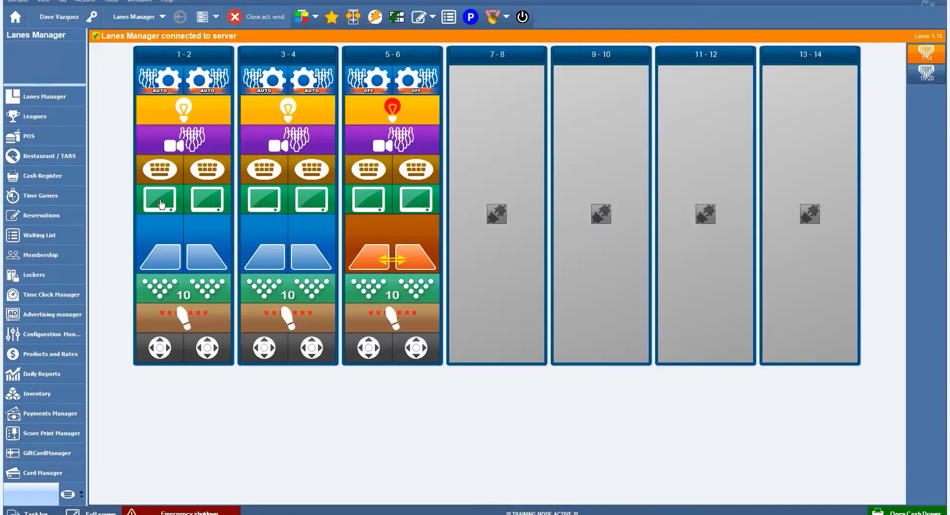
# Examine the message settings and score appearance themes for the overhead monitors of lanes 1-2
pyautogui.click(161, 203)
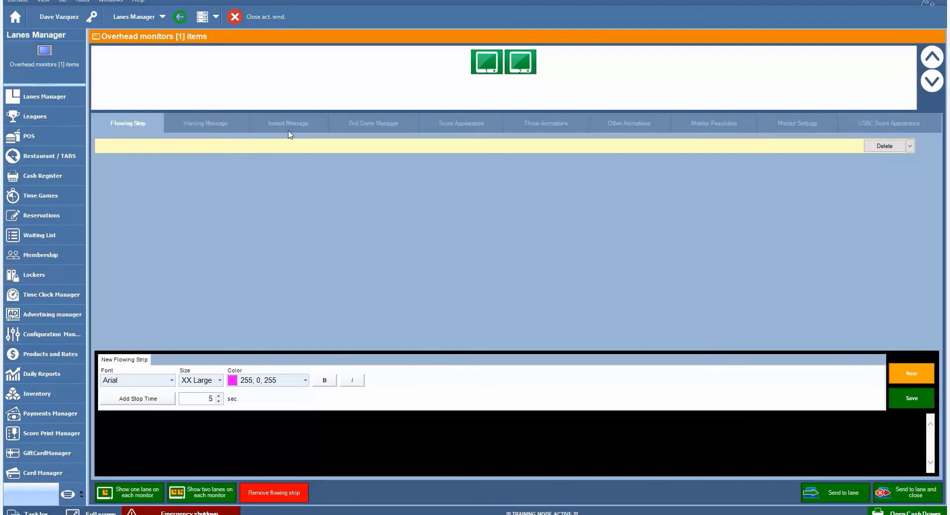
pyautogui.click(229, 130)
pyautogui.click(317, 128)
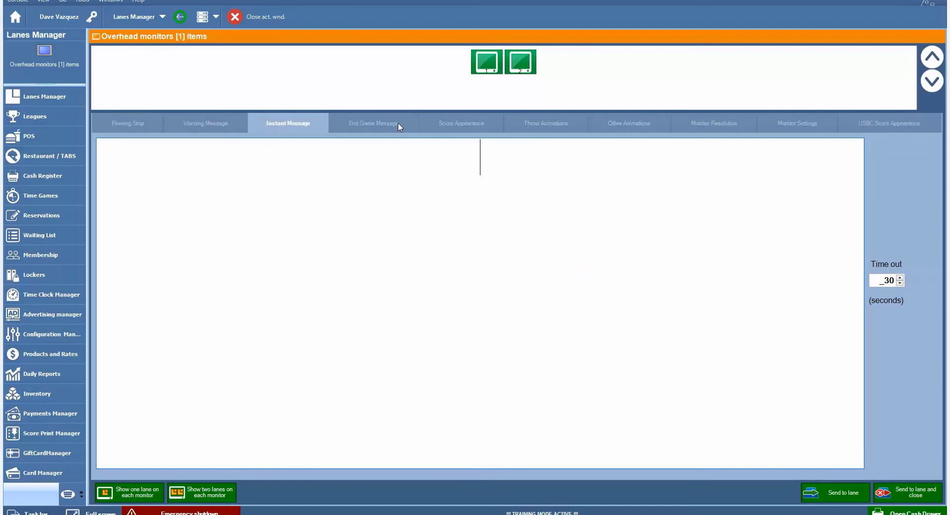
pyautogui.click(433, 130)
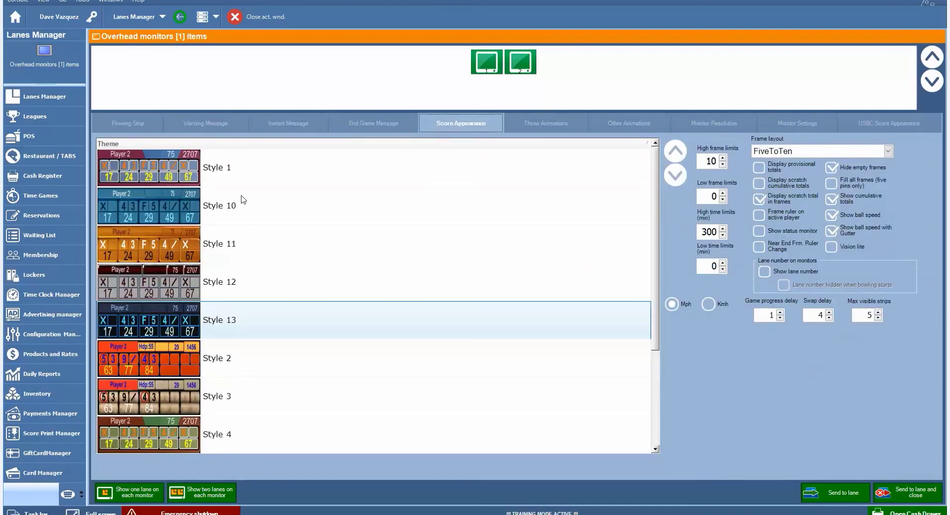
pyautogui.scroll(-3, 243, 200)
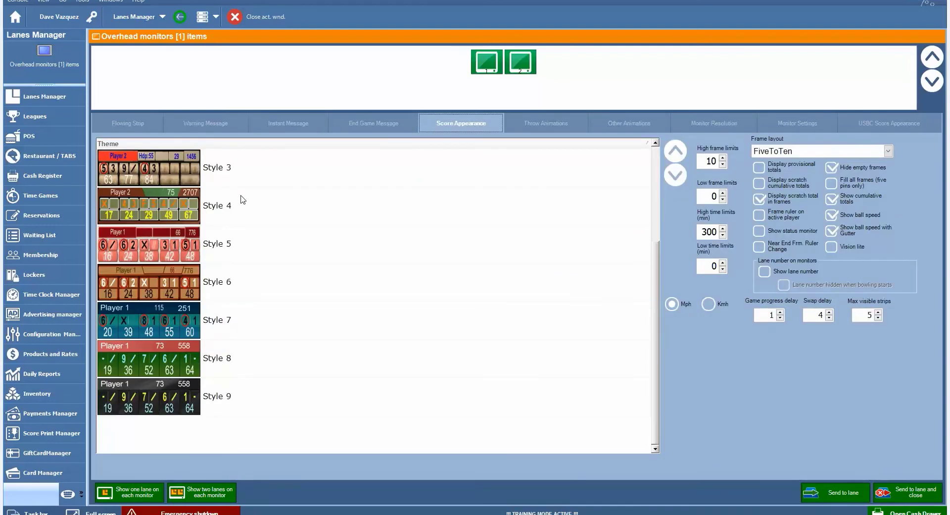
pyautogui.scroll(3, 243, 199)
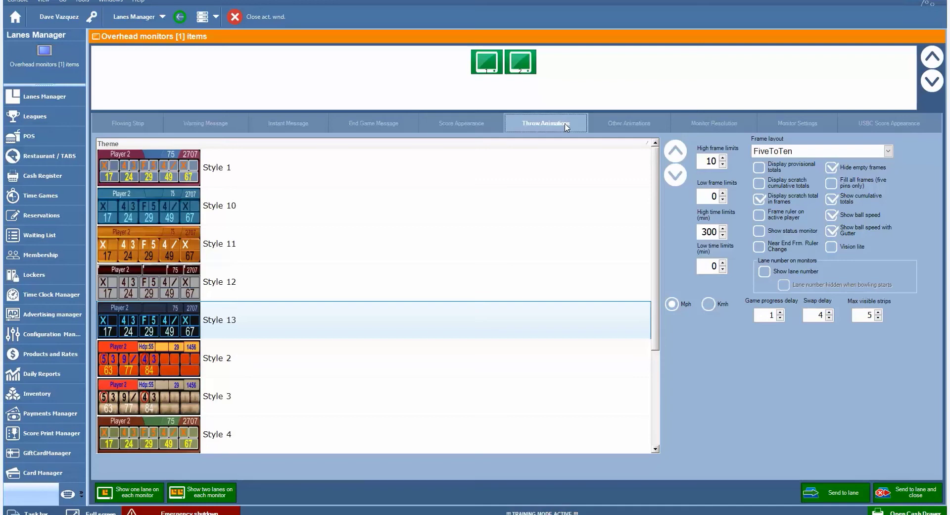
# Try disabling and enabling all throw animations for the overhead monitors
pyautogui.click(567, 126)
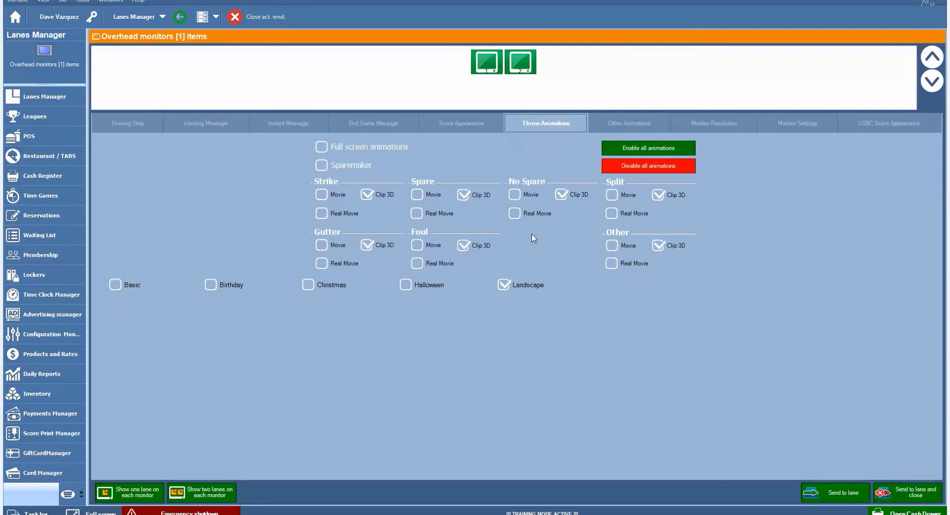
pyautogui.click(646, 149)
pyautogui.click(640, 168)
pyautogui.click(641, 152)
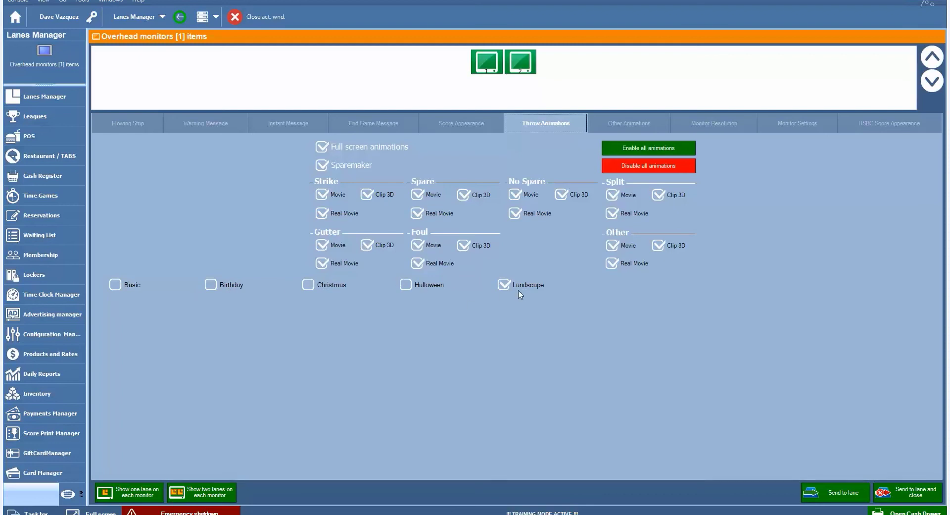
# View the other animations and monitor resolution options, and close the overhead monitor settings without sending them
pyautogui.click(645, 127)
pyautogui.click(706, 128)
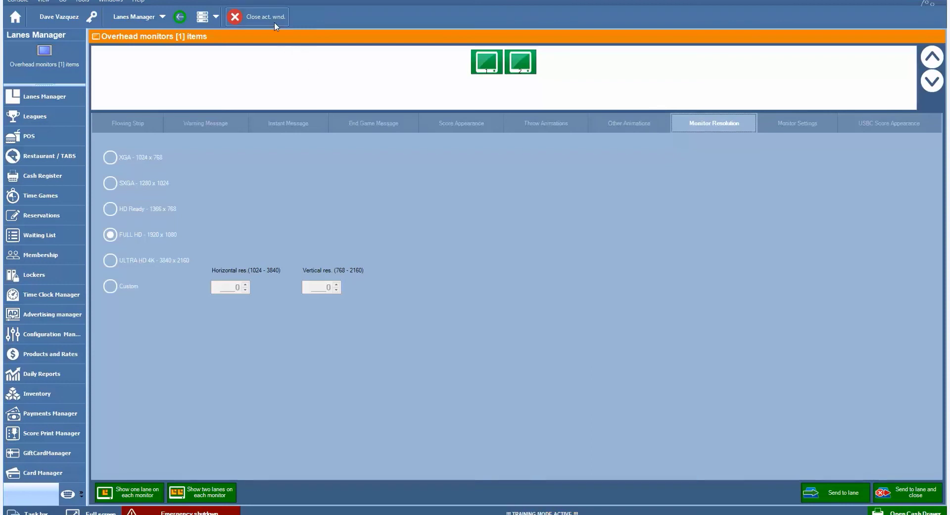
pyautogui.click(256, 17)
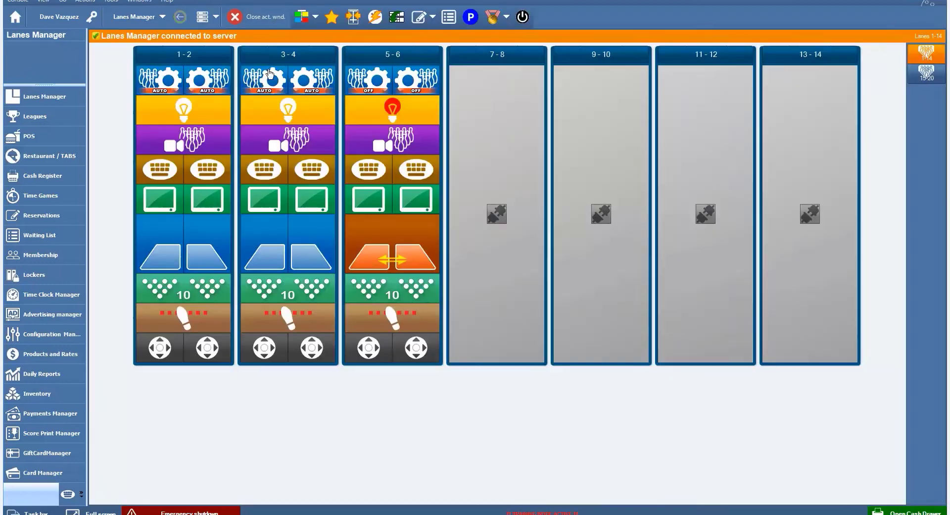
# Set lane 1 to Games play mode, add three conventional players and open the lane
pyautogui.click(155, 250)
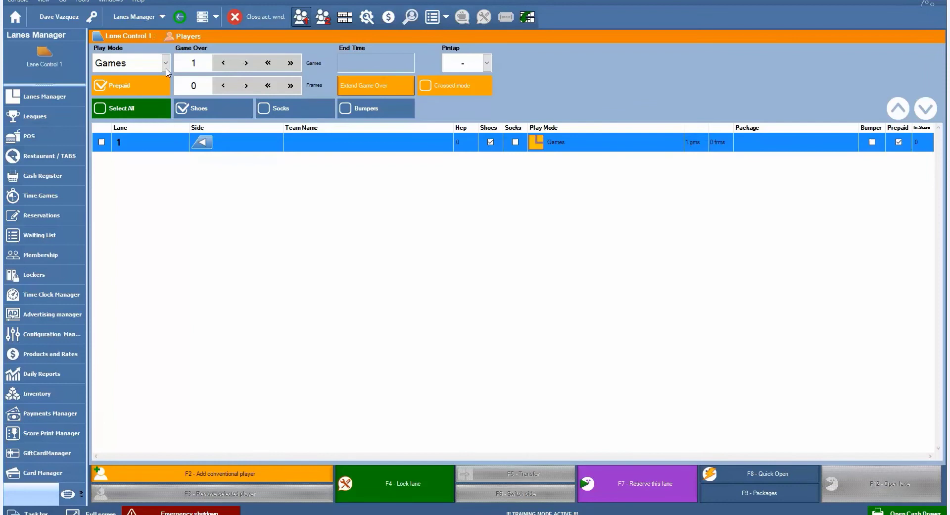
pyautogui.click(166, 65)
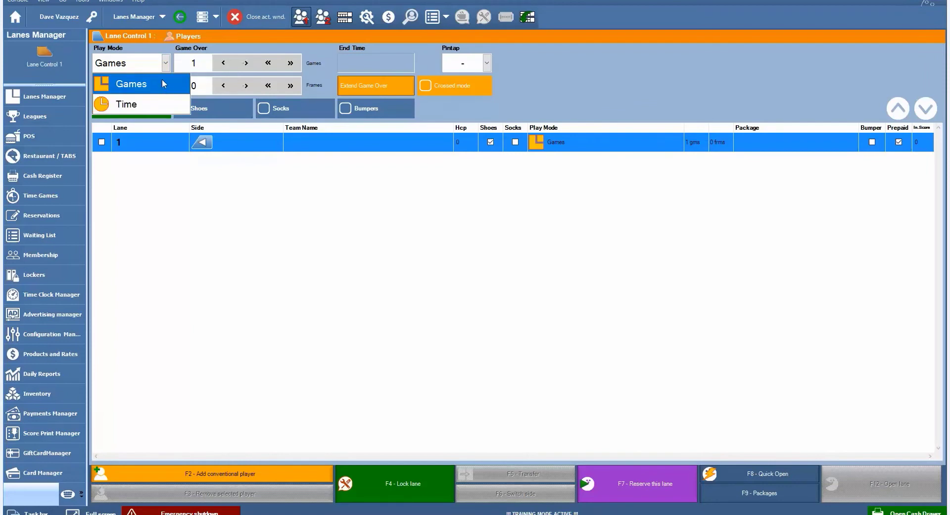
pyautogui.click(164, 84)
pyautogui.click(196, 474)
pyautogui.click(197, 474)
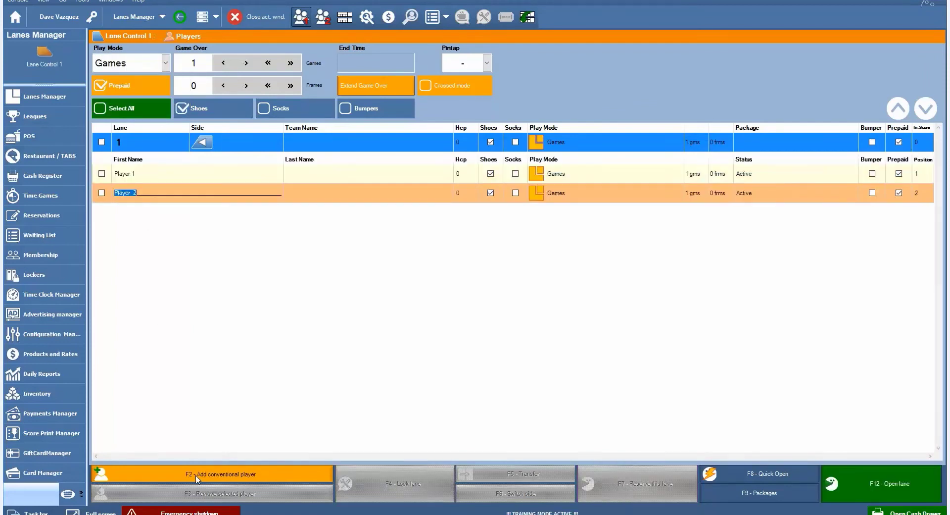
pyautogui.click(196, 474)
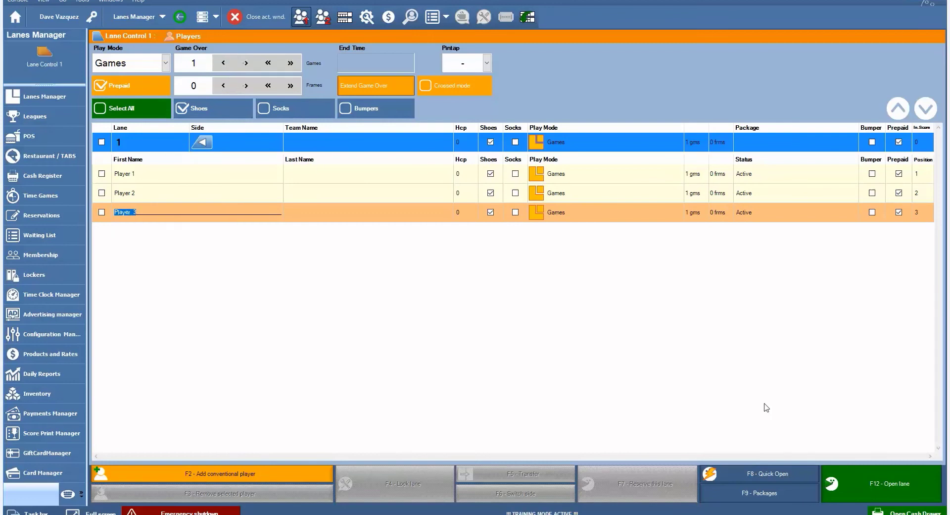
pyautogui.click(861, 478)
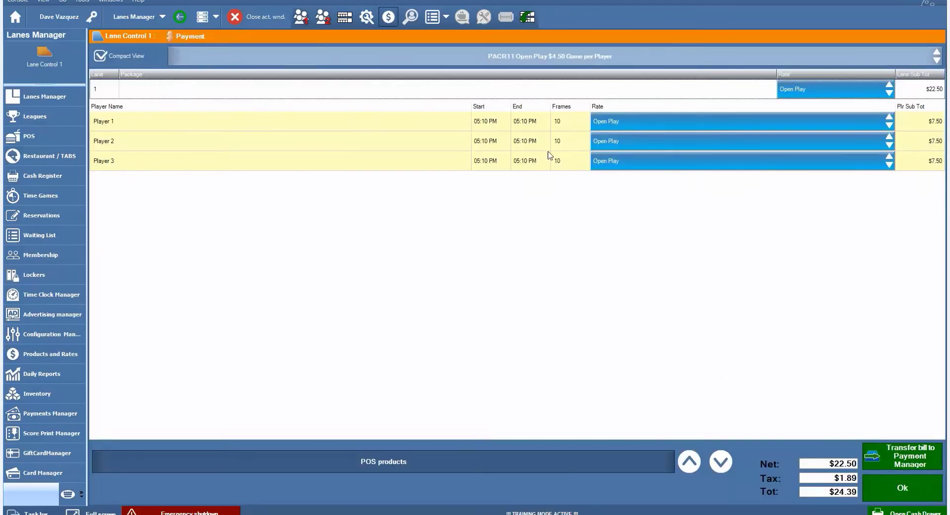
# Review the available rates and the choices for adding POS products to the lane 1 bill, cancelling both selections
pyautogui.click(524, 63)
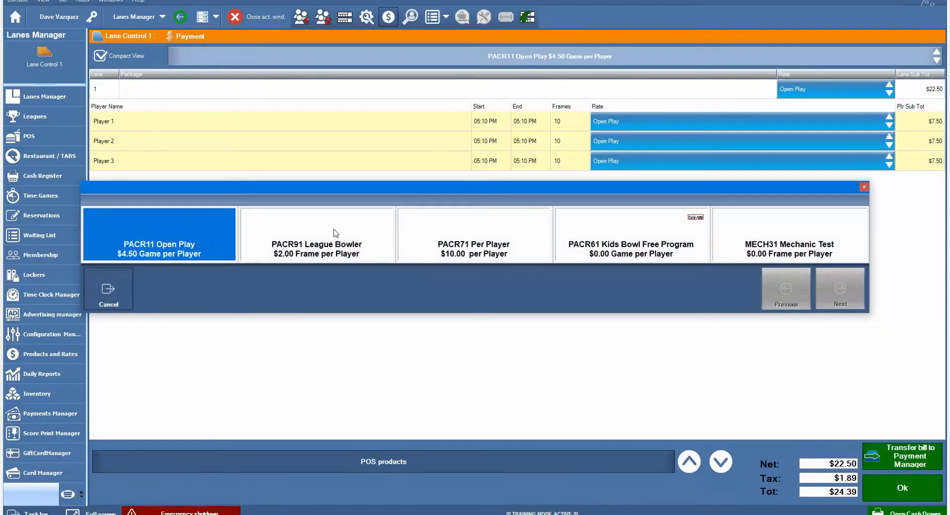
pyautogui.click(111, 287)
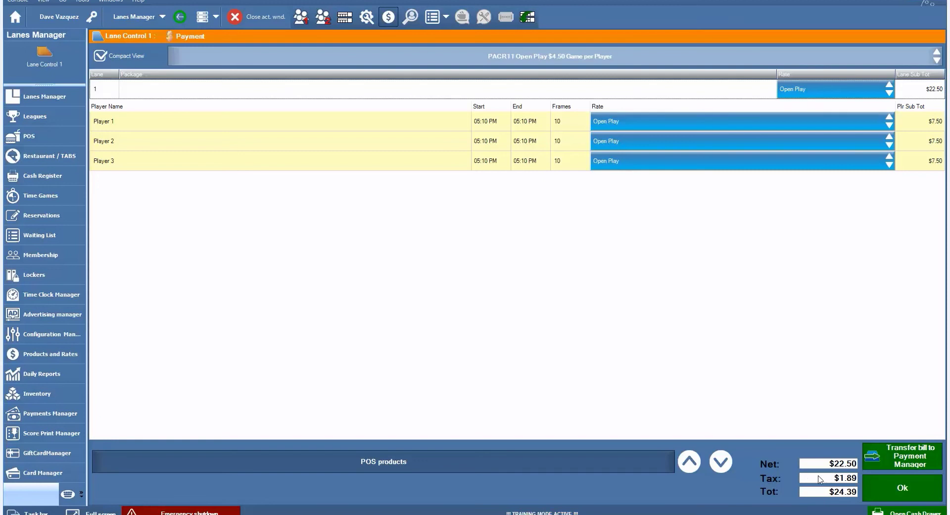
pyautogui.click(401, 463)
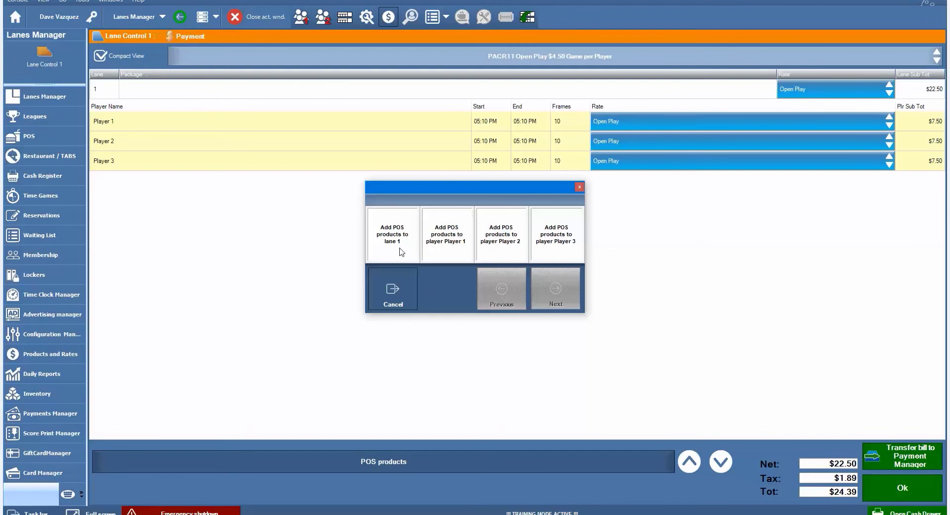
pyautogui.click(395, 303)
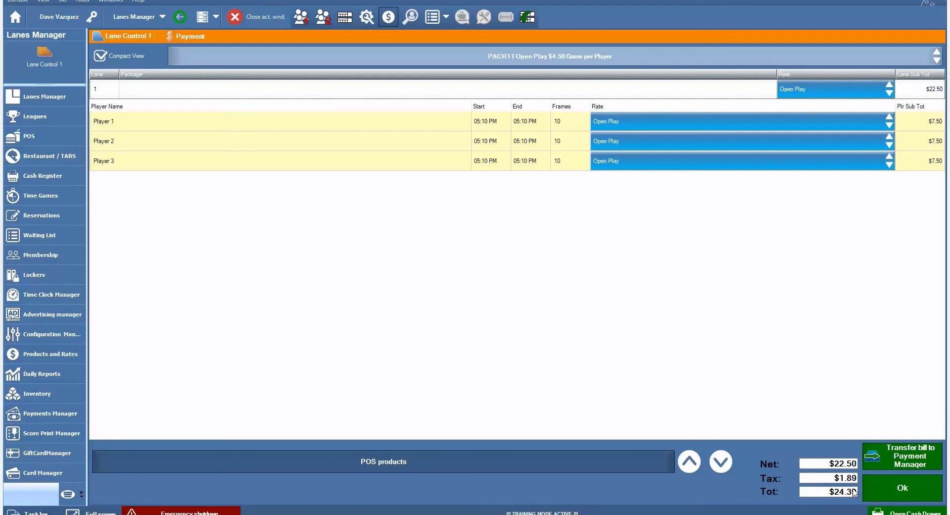
# Confirm the lane 1 payment, tender $30.00 in cash and collect it in Drawer 1
pyautogui.click(888, 489)
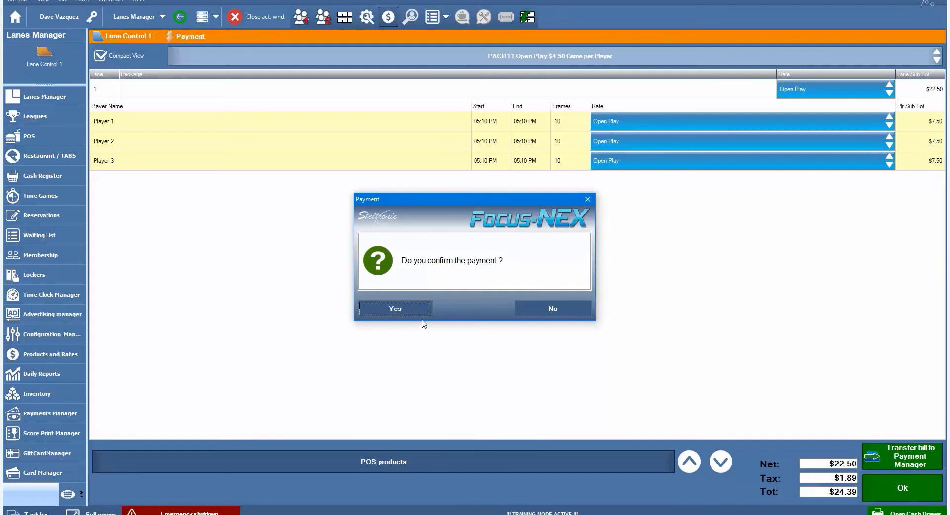
pyautogui.click(418, 315)
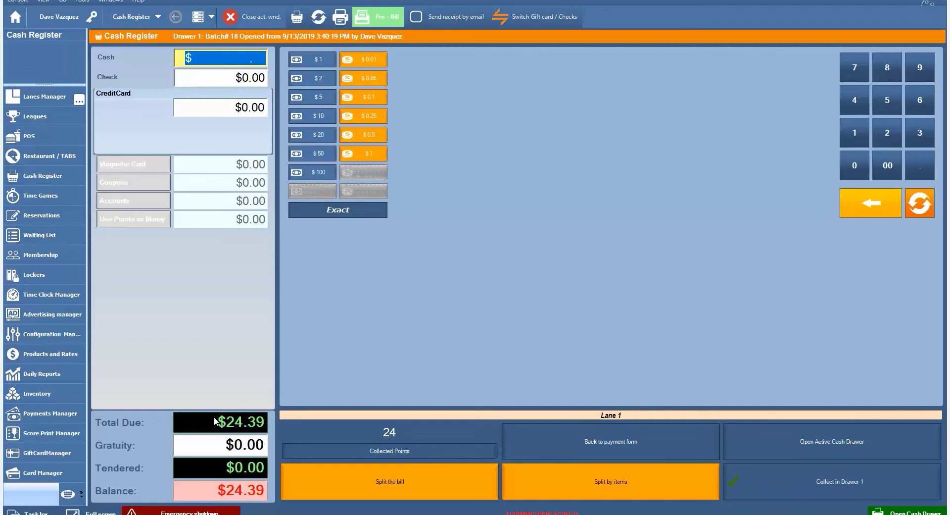
pyautogui.click(311, 139)
pyautogui.click(313, 119)
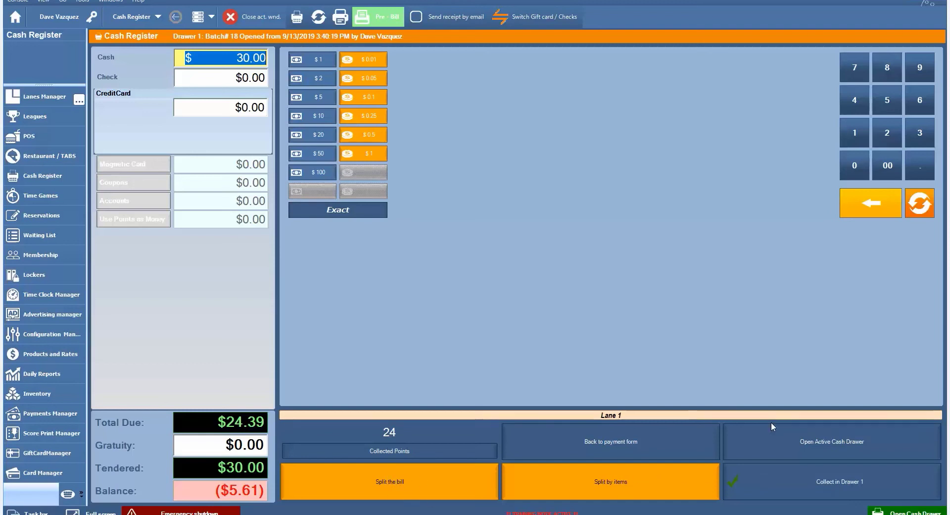
pyautogui.click(771, 480)
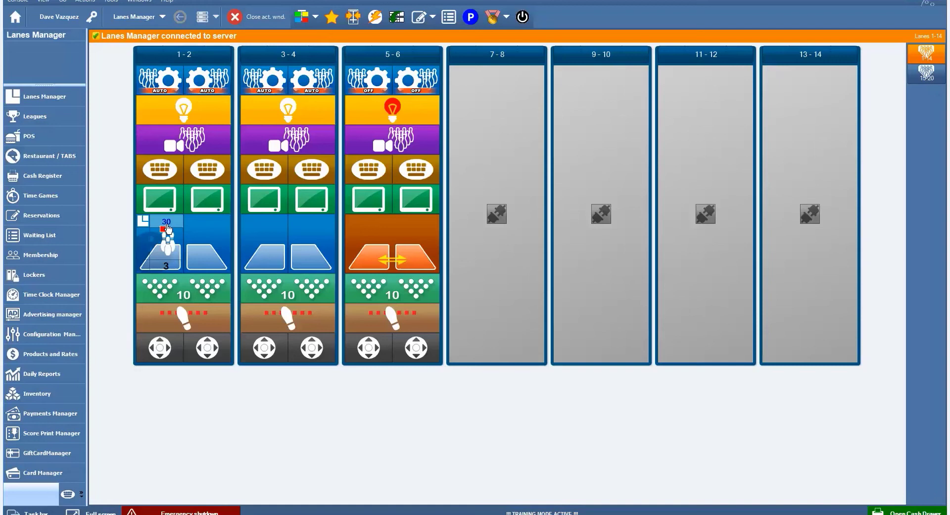
# Open the pair settings for lanes 1-2, send them to the lane and close them
pyautogui.click(163, 289)
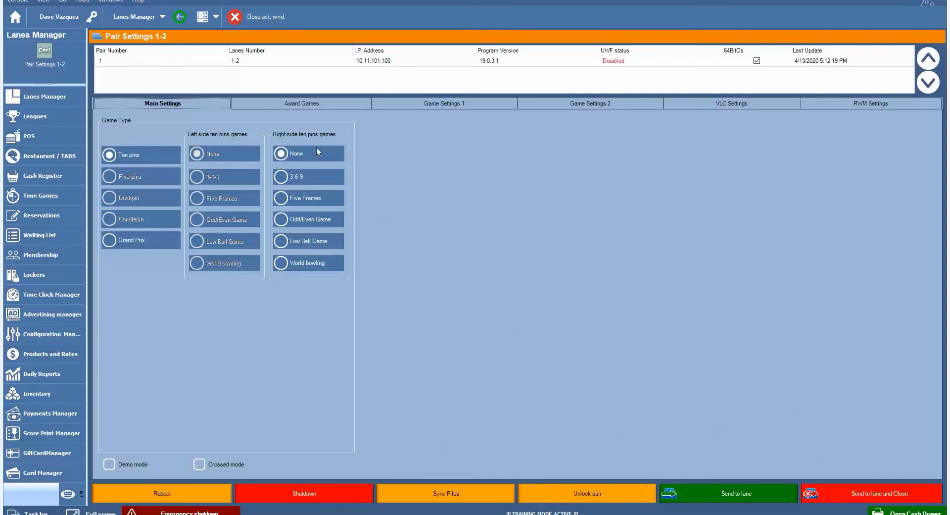
pyautogui.click(865, 499)
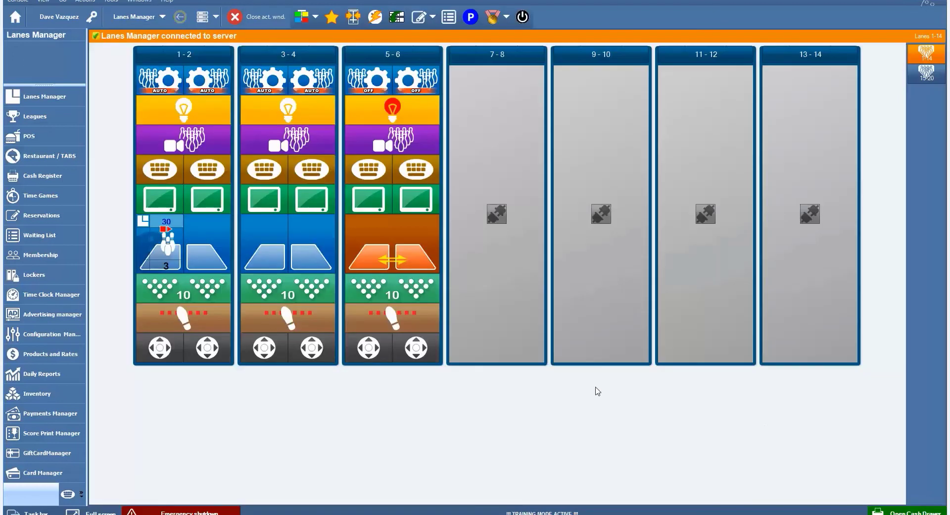
# Select lanes 1-2, view their Bowler's Console settings and close the window
pyautogui.click(193, 316)
pyautogui.click(204, 59)
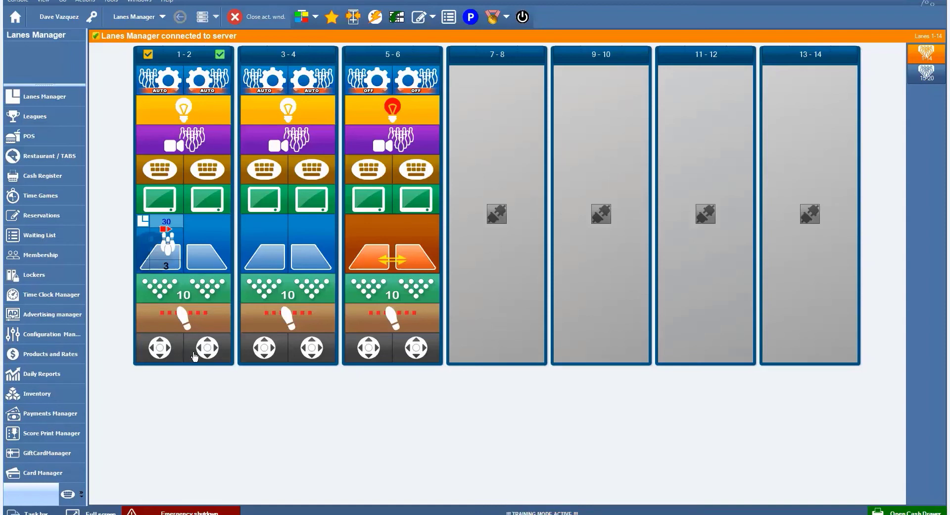
pyautogui.click(207, 348)
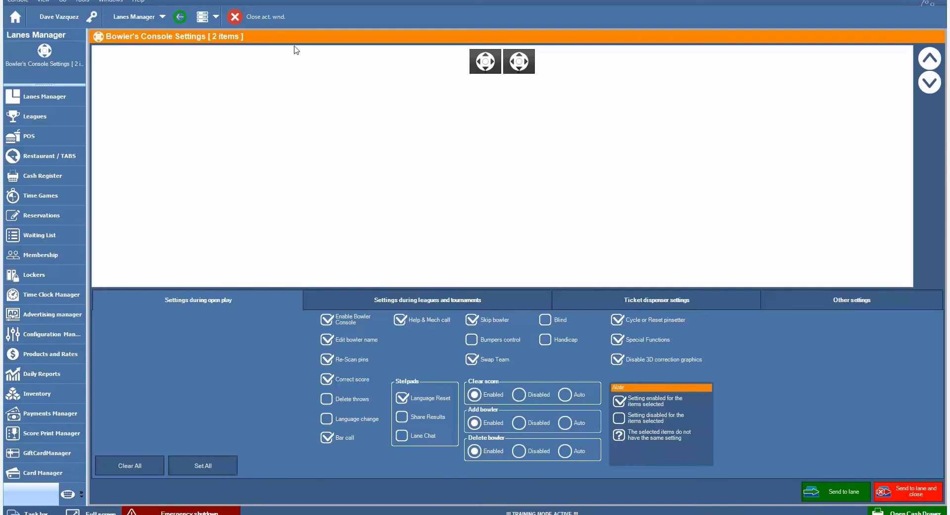
pyautogui.click(271, 16)
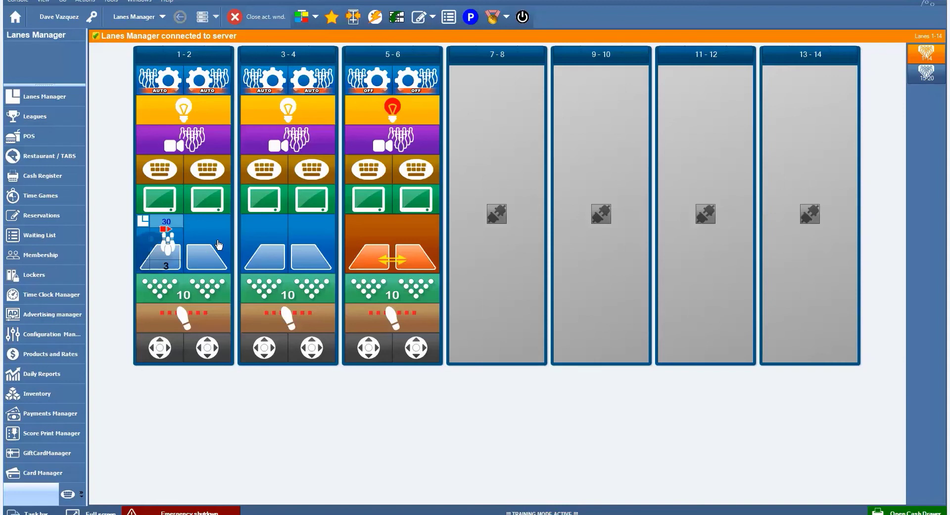
# Transfer the lane 1 players to lane 2 and return to the lanes overview
pyautogui.click(164, 240)
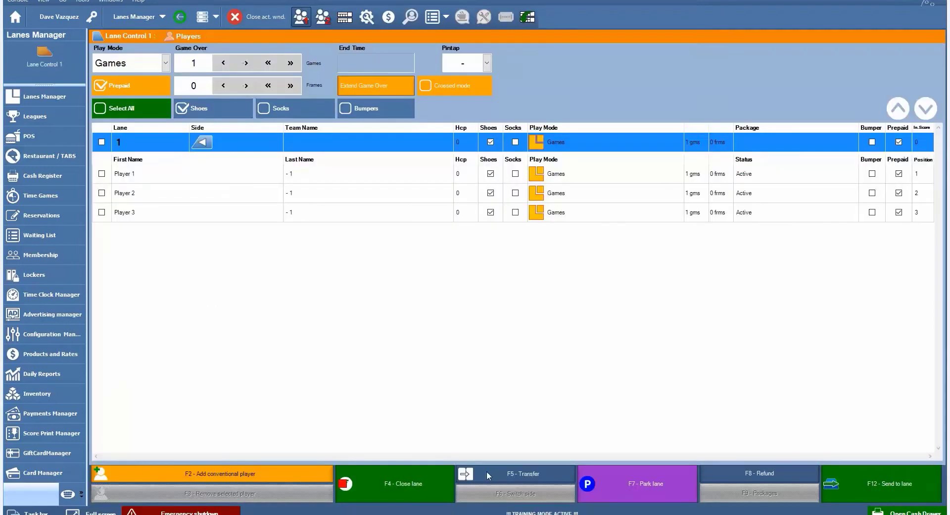
pyautogui.click(486, 471)
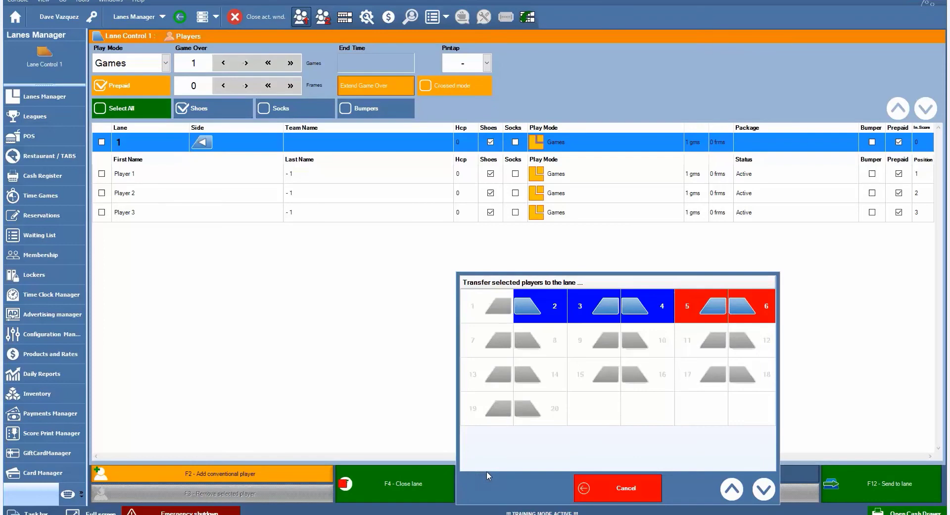
pyautogui.click(551, 305)
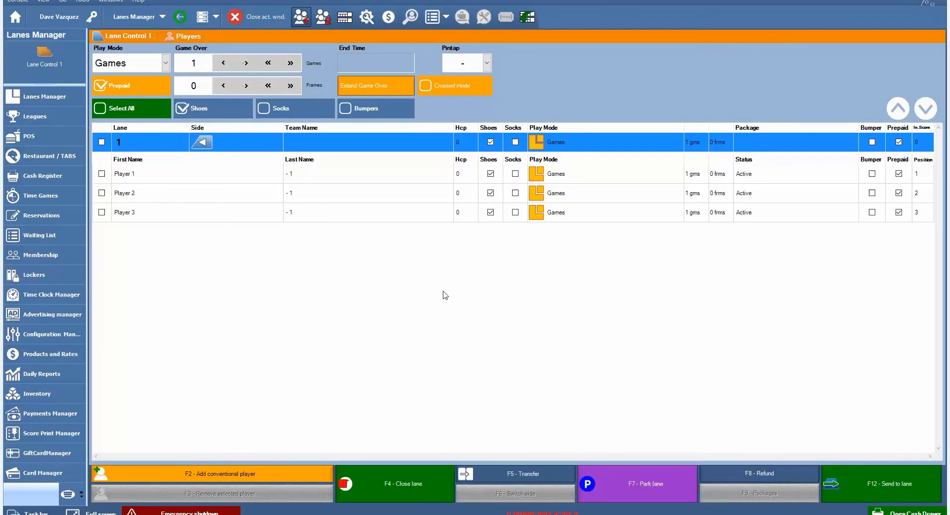
pyautogui.click(345, 17)
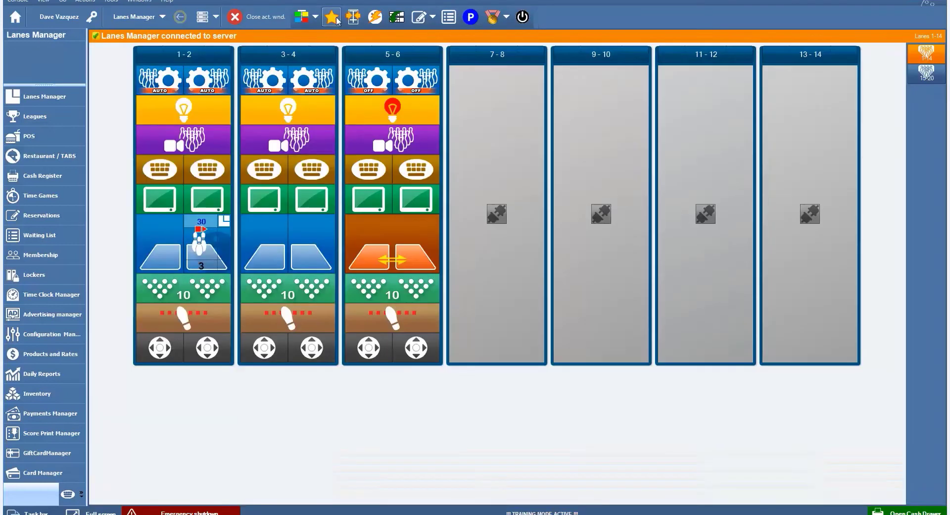
# Open Leagues and compare the tournaments still to play with those already played
pyautogui.click(58, 117)
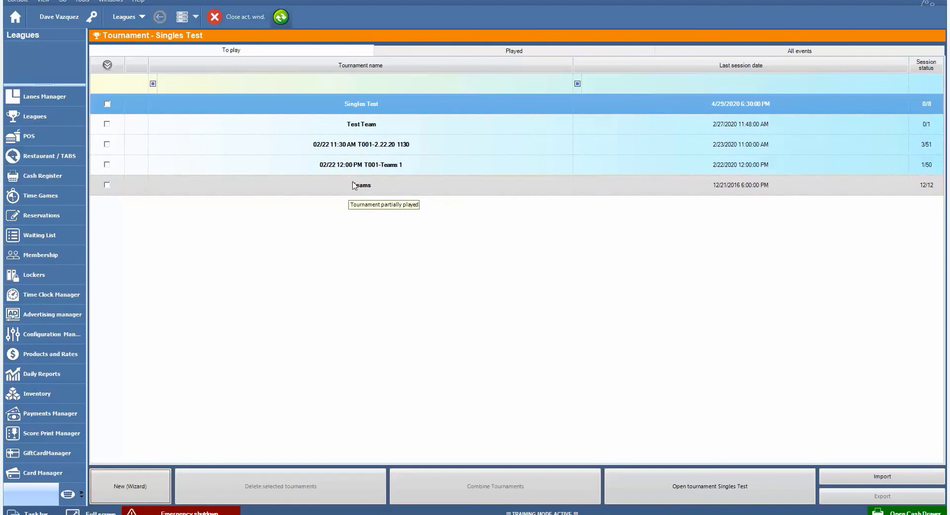
pyautogui.click(470, 52)
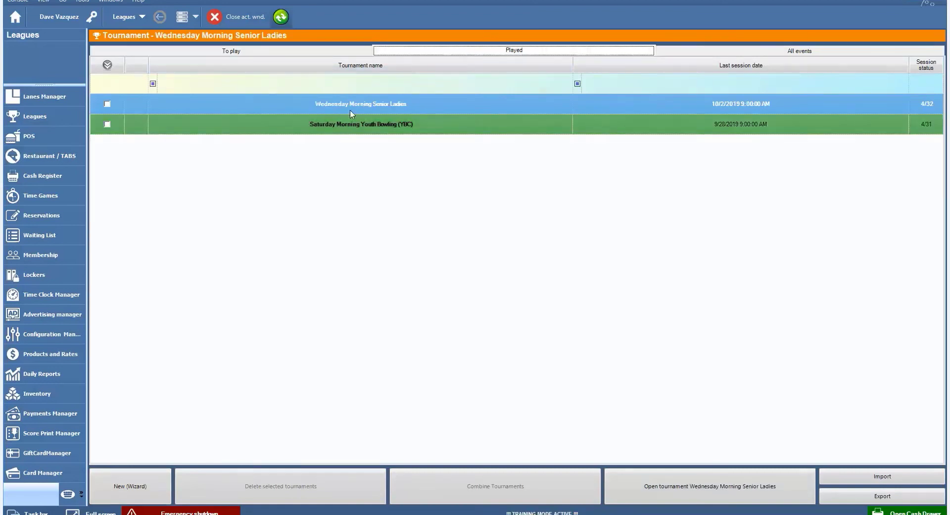
pyautogui.click(333, 53)
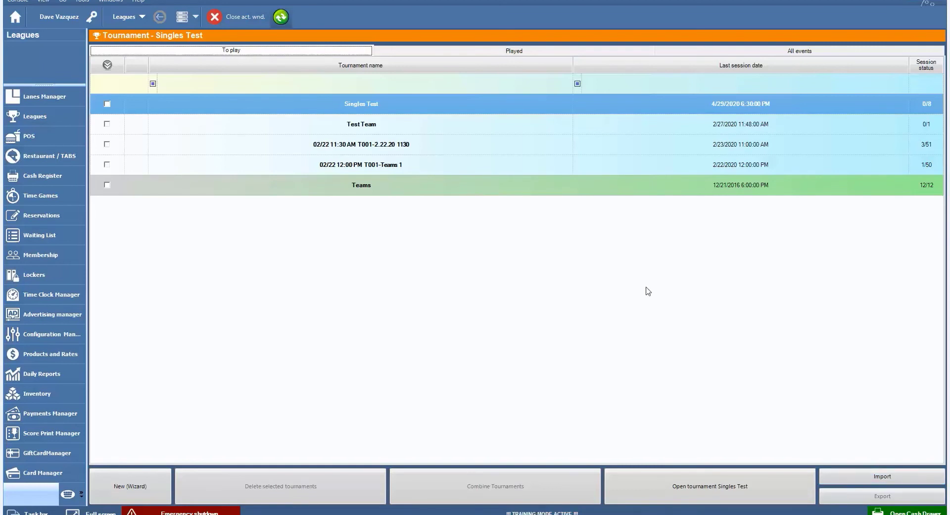
pyautogui.click(485, 50)
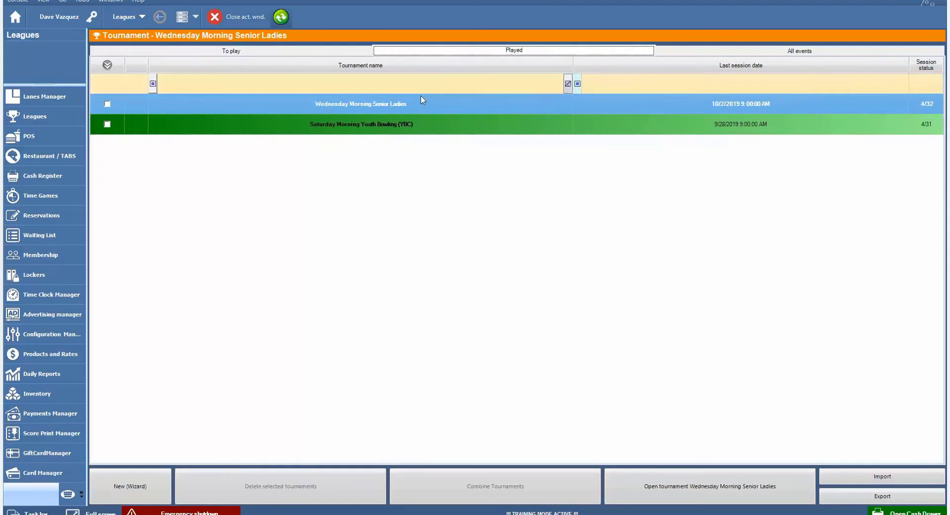
# Open the Wednesday Morning Senior Ladies tournament, review its session teams and roster, and close it
pyautogui.click(352, 105)
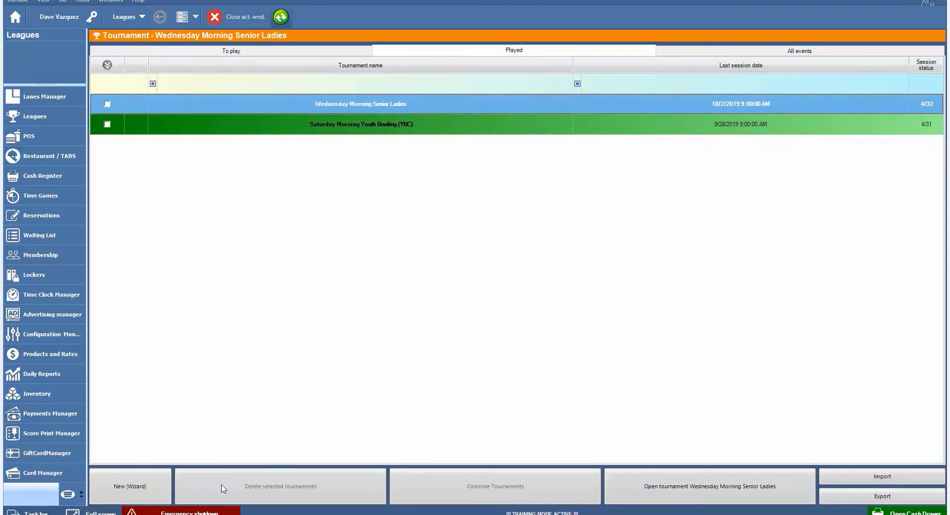
pyautogui.click(691, 497)
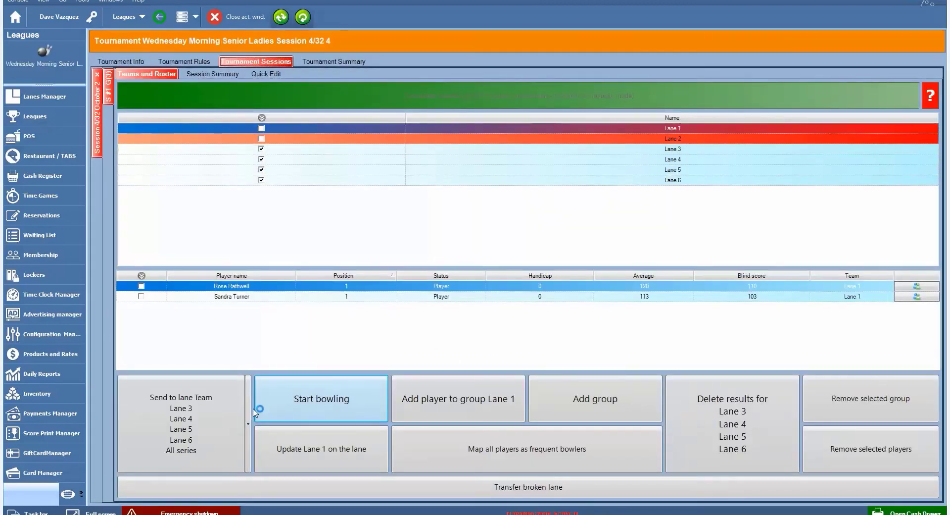
pyautogui.click(246, 287)
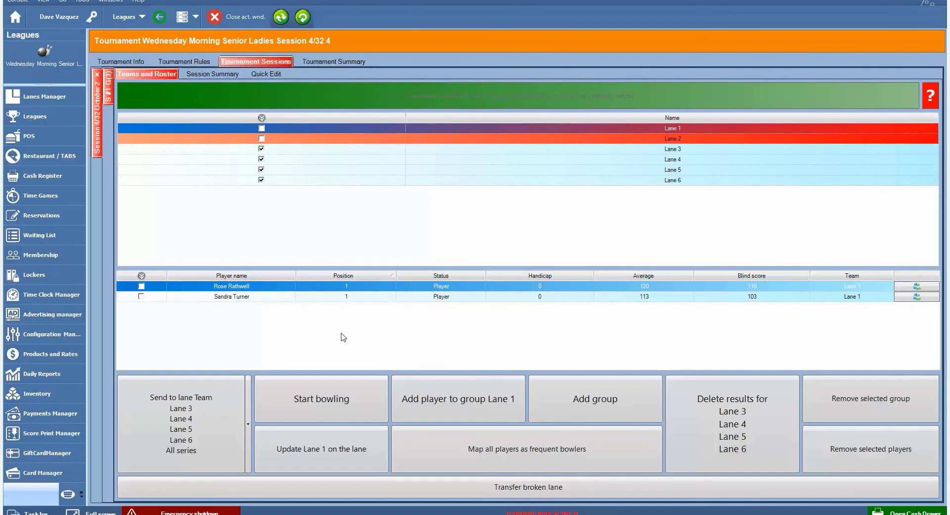
pyautogui.click(271, 19)
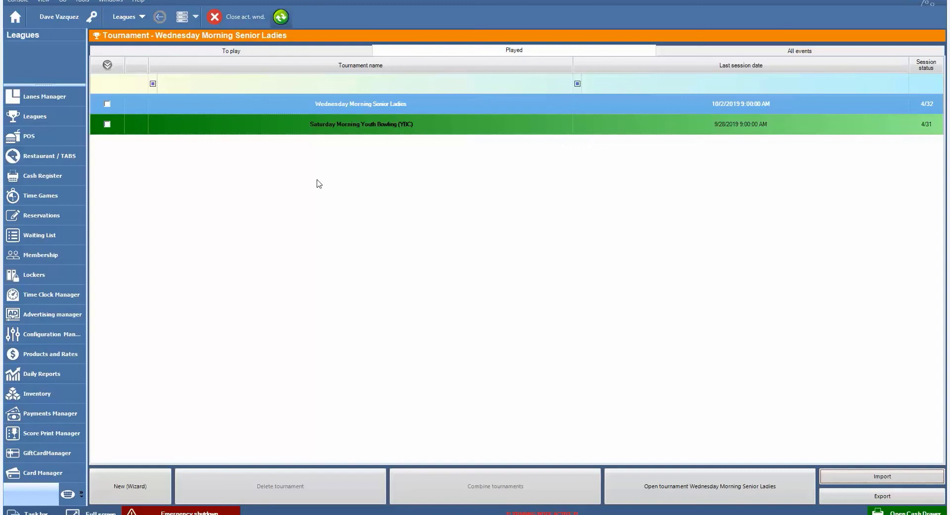
# Open the POS and look over the Proshop and Snackbar products
pyautogui.click(61, 139)
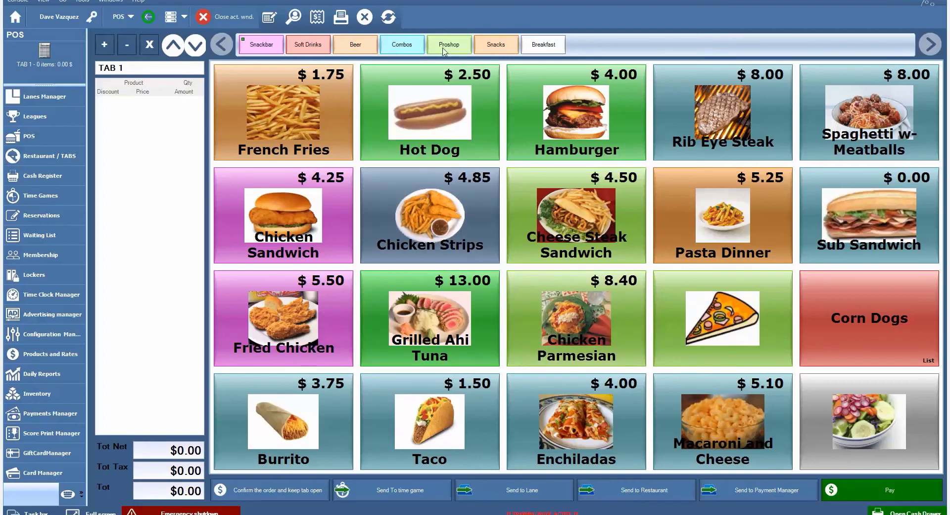
pyautogui.click(444, 48)
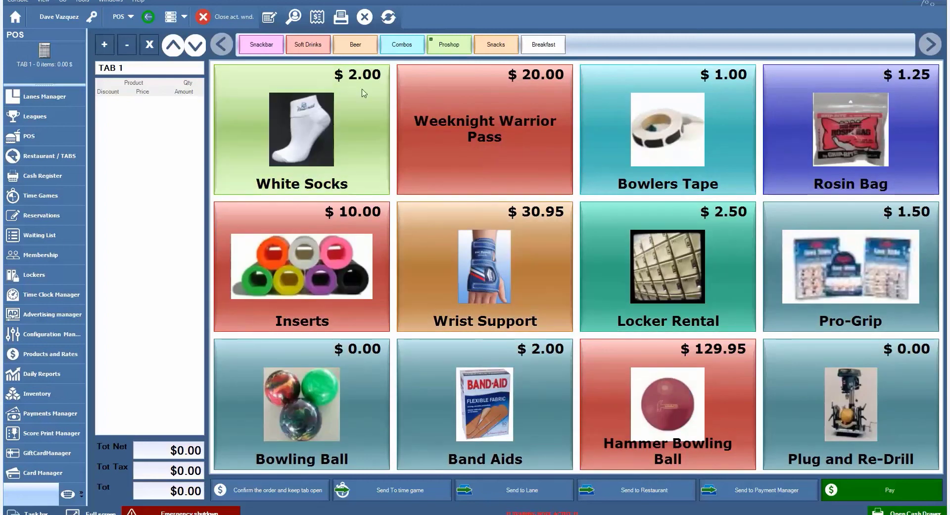
pyautogui.click(254, 50)
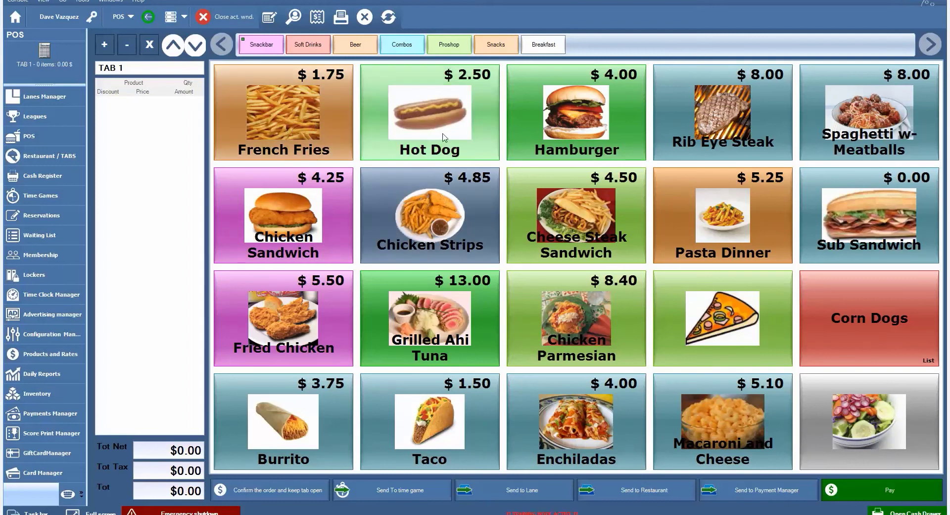
# Add one Hamburger, French Fries and a Coca-Cola to TAB 1
pyautogui.click(511, 150)
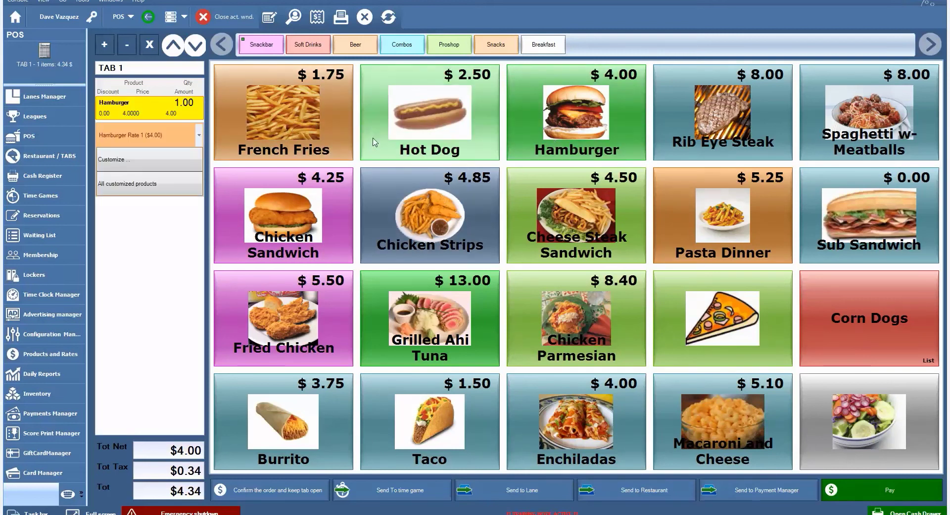
pyautogui.click(340, 132)
pyautogui.click(315, 48)
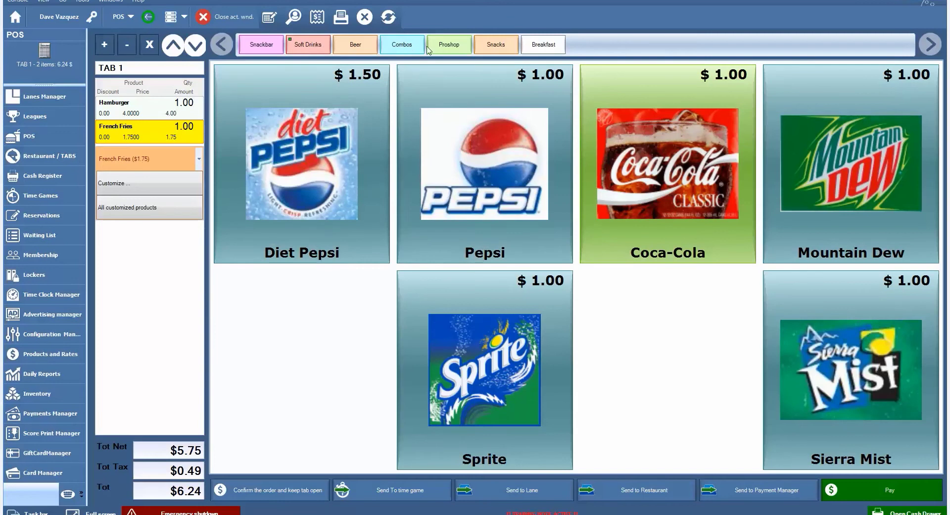
pyautogui.click(668, 163)
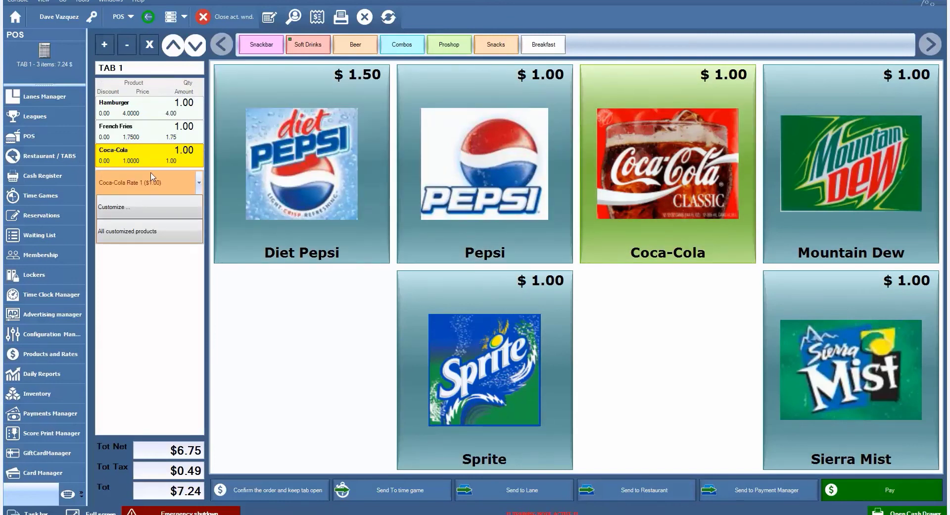
# Customize the Hamburger on TAB 1 with cheese, bacon, lettuce and tomato
pyautogui.click(126, 112)
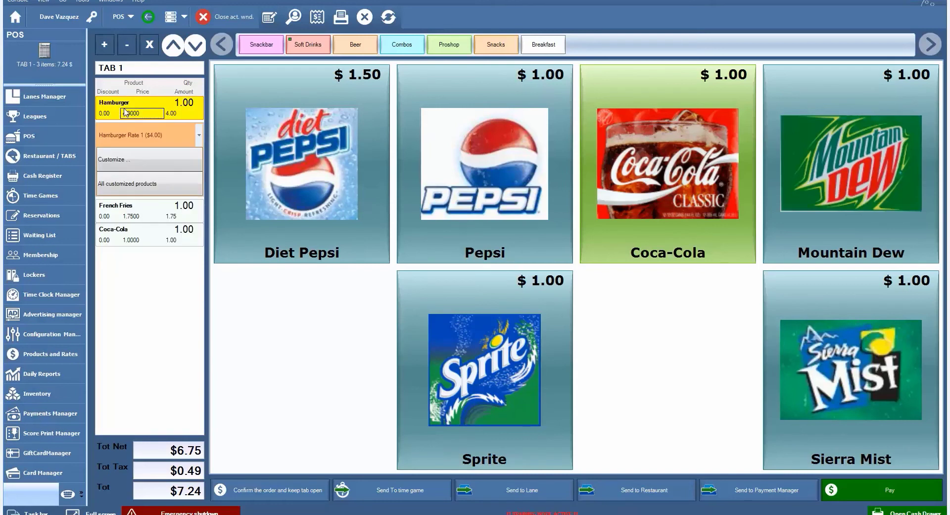
pyautogui.click(132, 162)
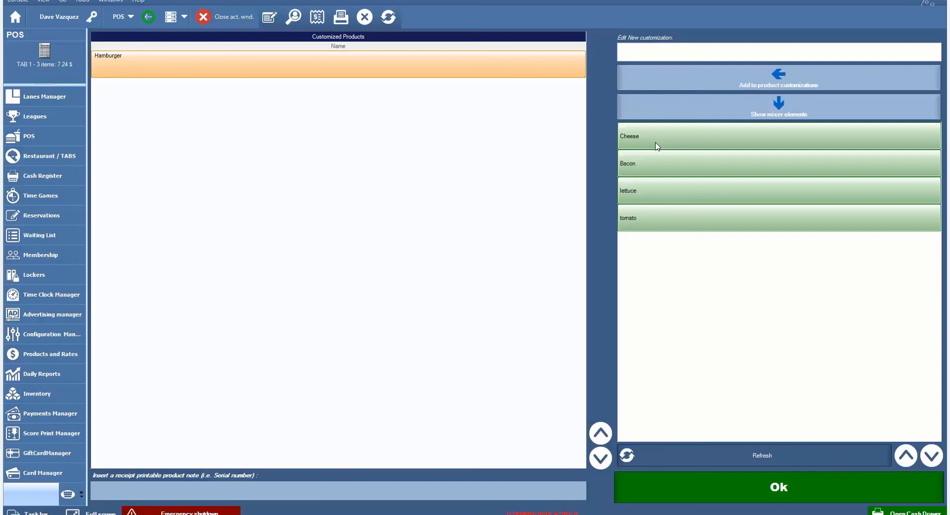
pyautogui.click(638, 144)
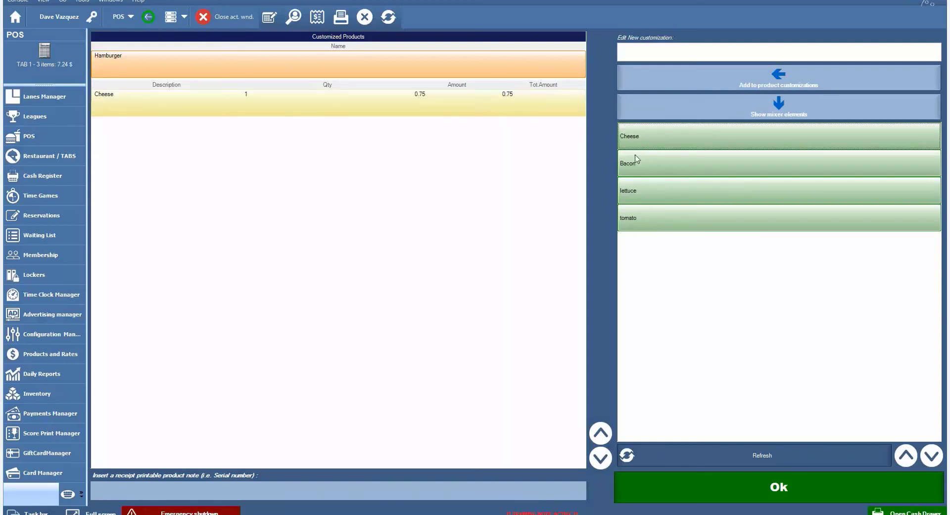
pyautogui.click(643, 166)
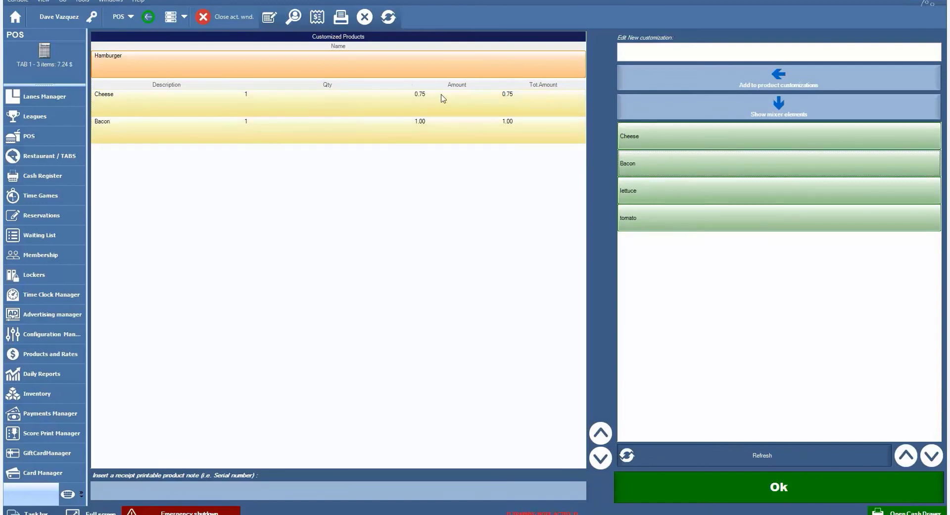
pyautogui.click(629, 193)
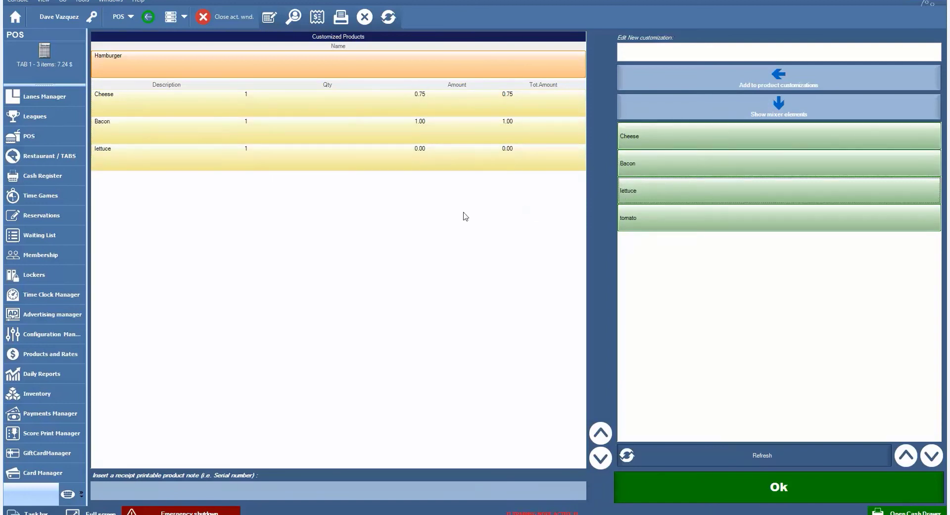
pyautogui.click(669, 225)
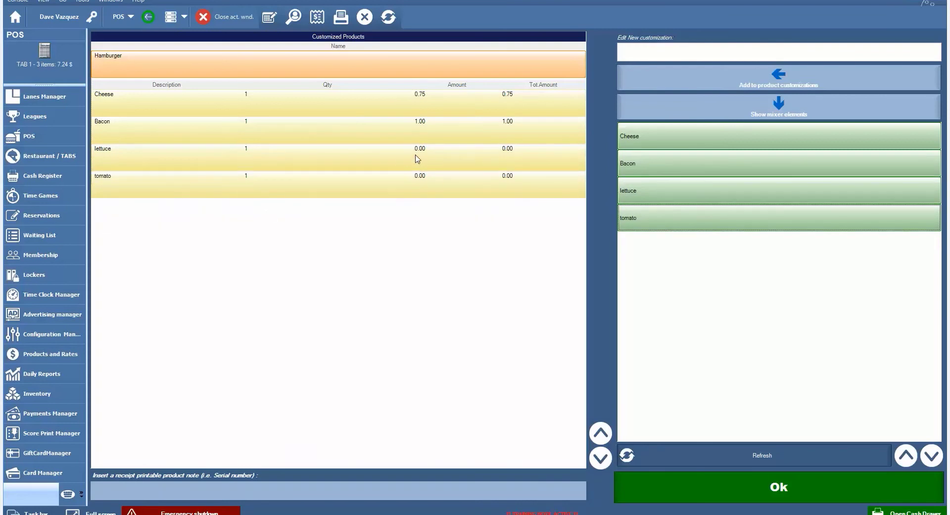
pyautogui.click(745, 486)
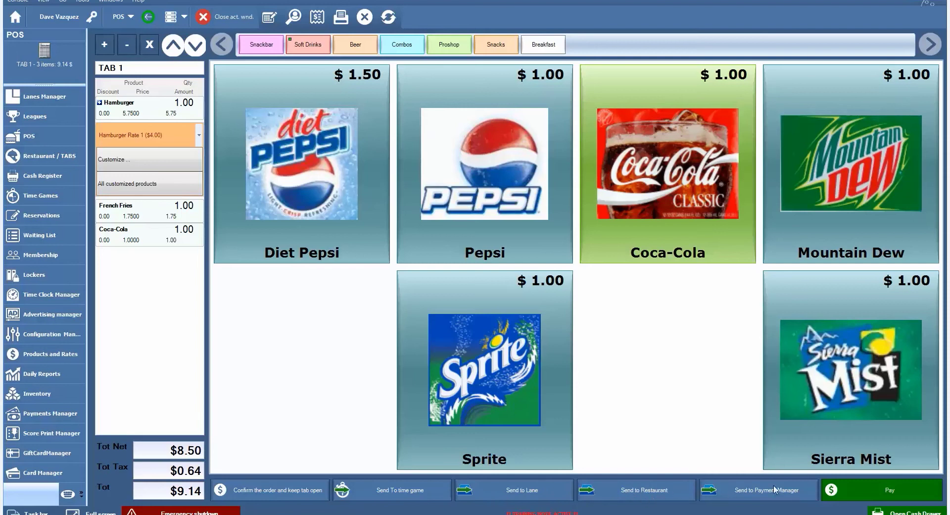
# Pay TAB 1 by credit card for the exact $9.14 and collect it in Drawer 1
pyautogui.click(887, 498)
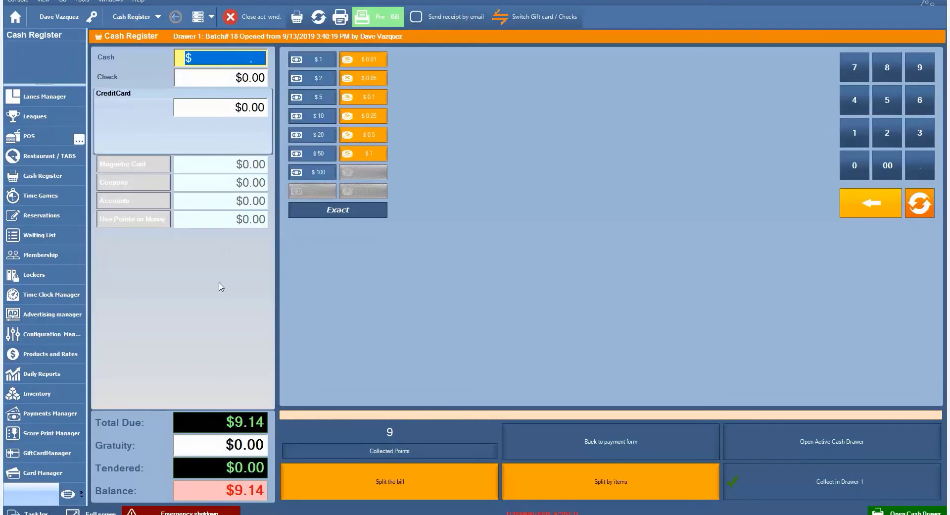
pyautogui.click(251, 110)
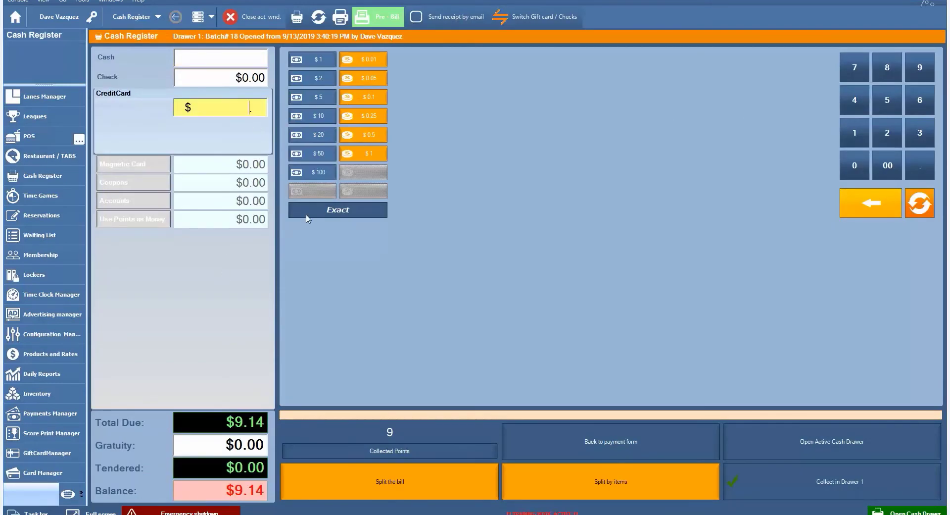
pyautogui.click(338, 210)
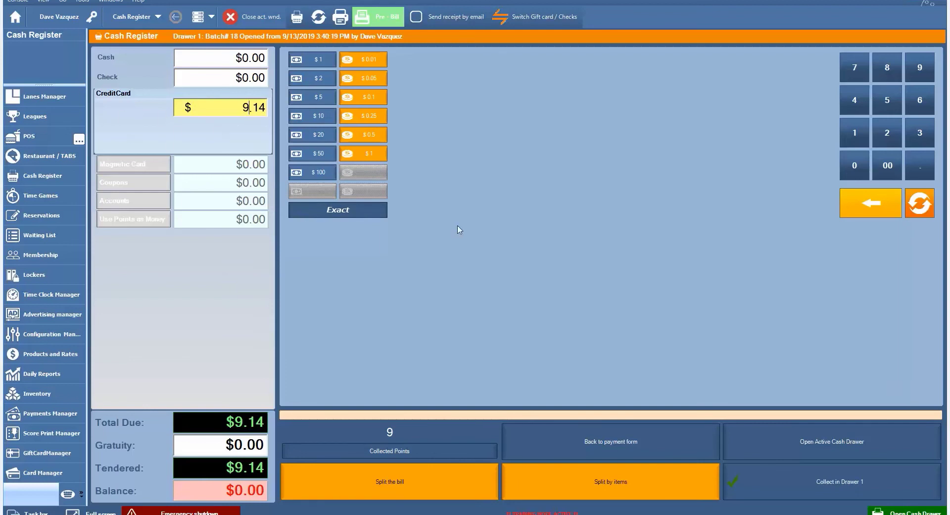
pyautogui.click(823, 485)
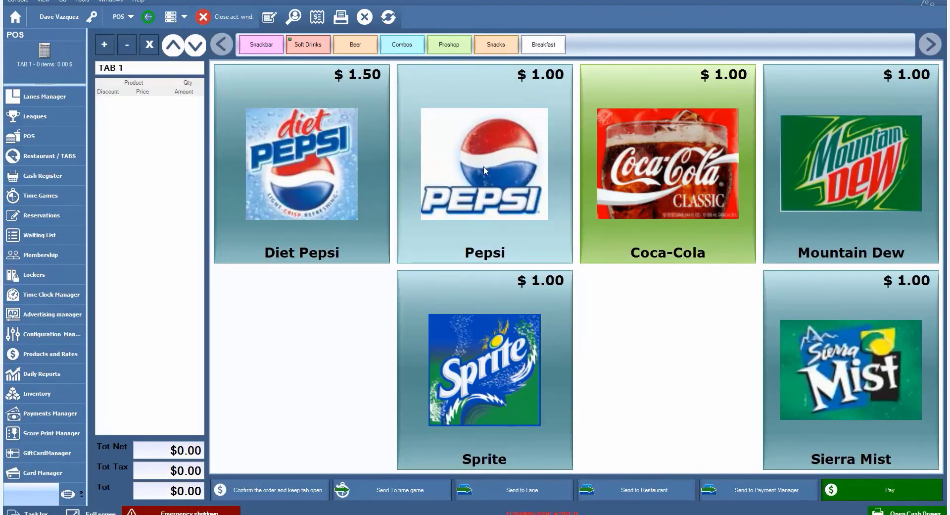
# Browse the Beer, Snackbar and Combos product pages in the POS
pyautogui.click(352, 56)
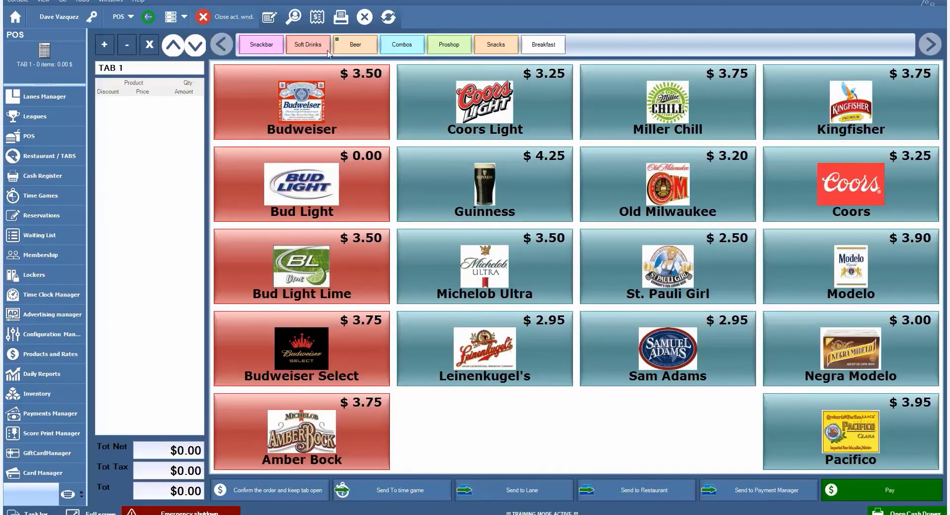
pyautogui.click(261, 45)
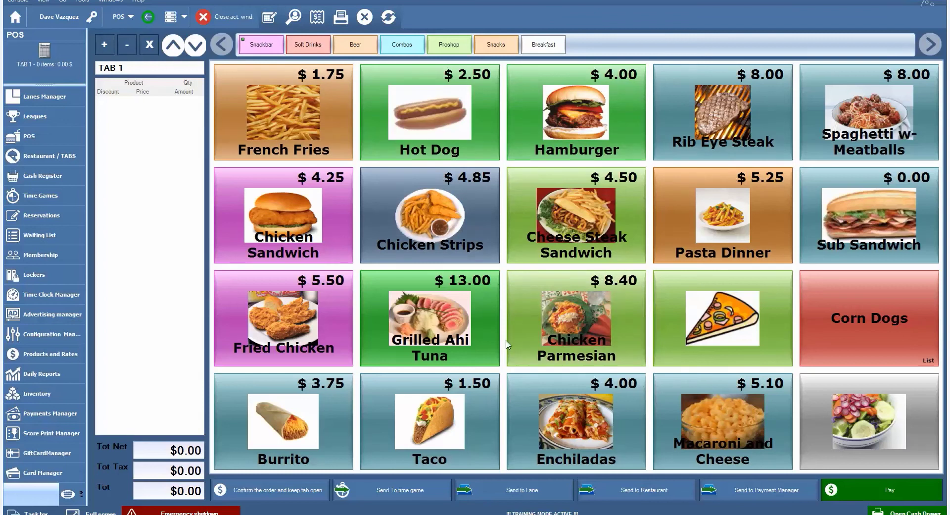
pyautogui.click(413, 44)
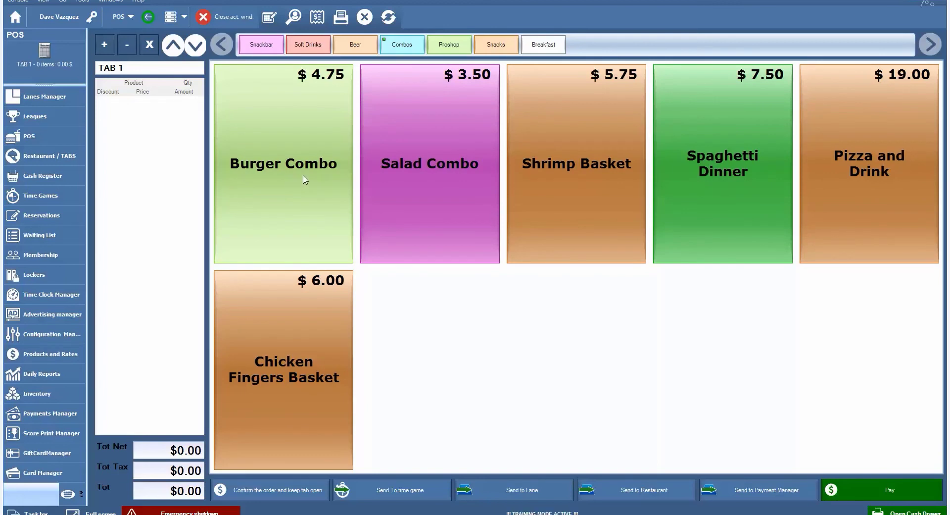
# Look through the Restaurant/TABS rooms, viewing the Cafe room's empty Table 1 order and returning to the Bar Tabs room
pyautogui.click(352, 47)
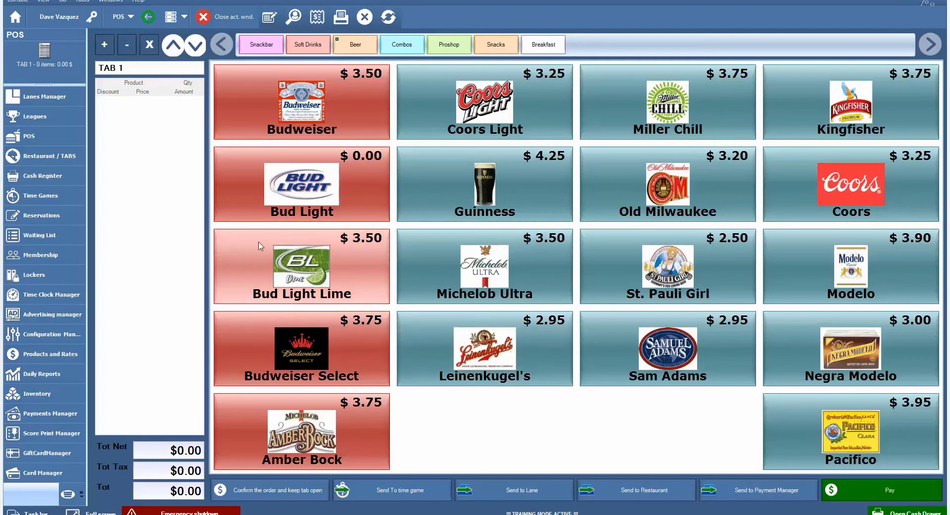
pyautogui.click(56, 156)
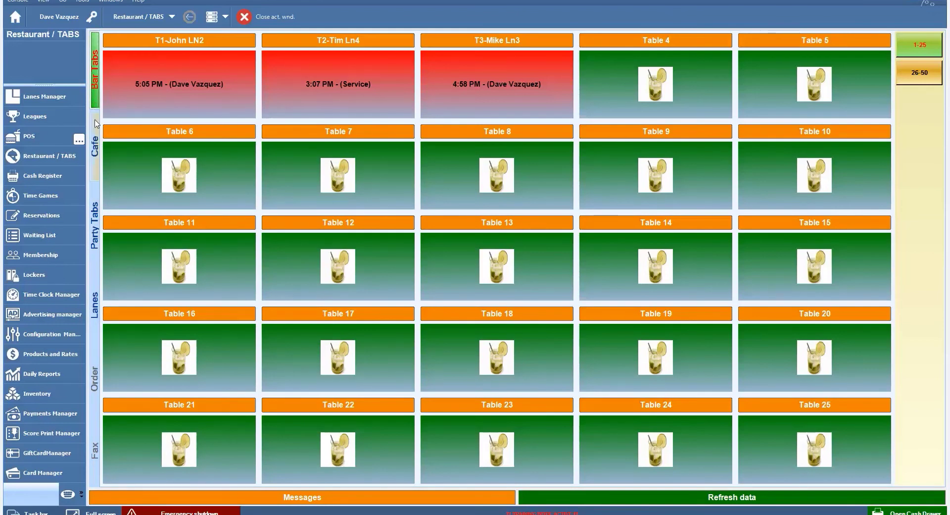
pyautogui.click(95, 151)
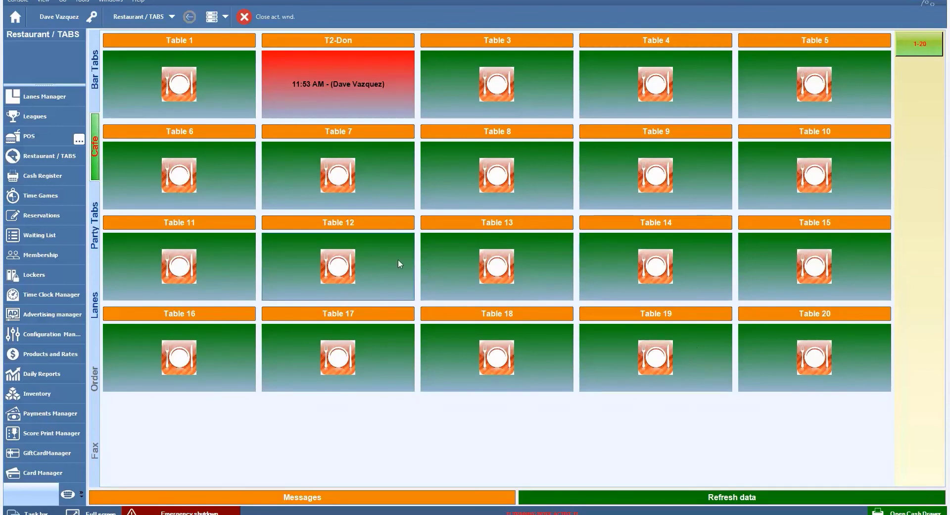
pyautogui.click(167, 89)
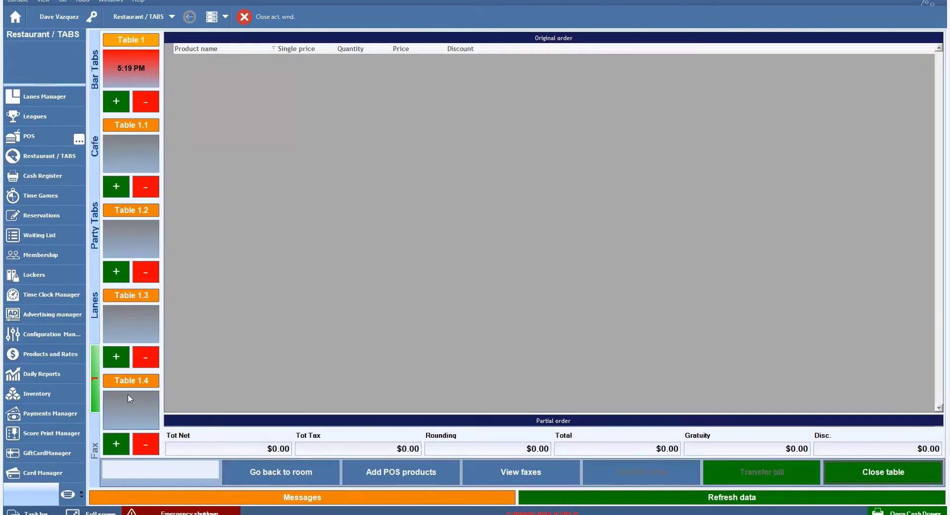
pyautogui.click(251, 473)
pyautogui.click(96, 94)
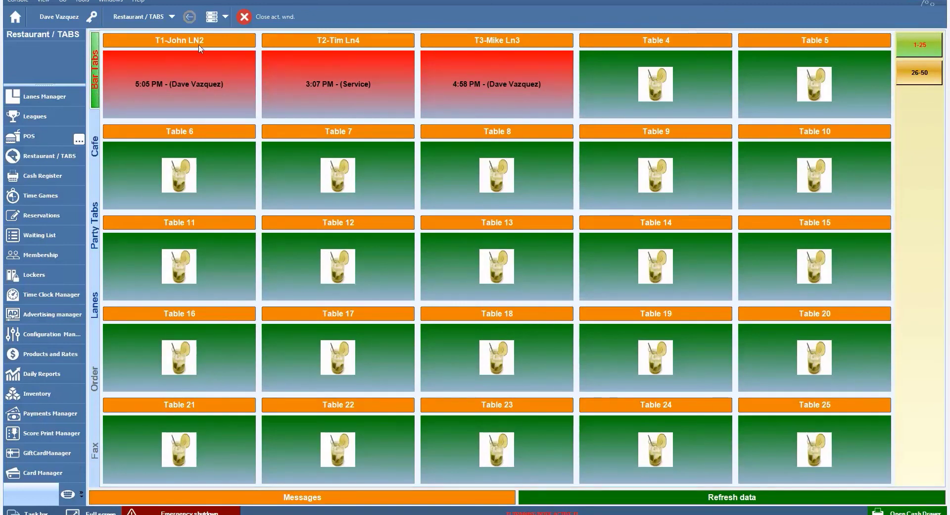
# Add one Bud Light from the POS to the open order on Bar Tabs table T1 and return to the room
pyautogui.click(191, 86)
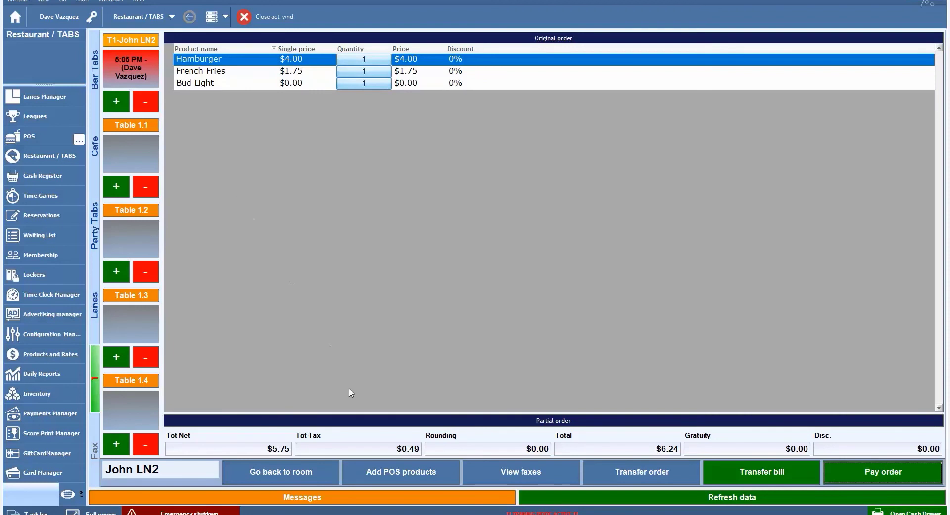
pyautogui.click(384, 473)
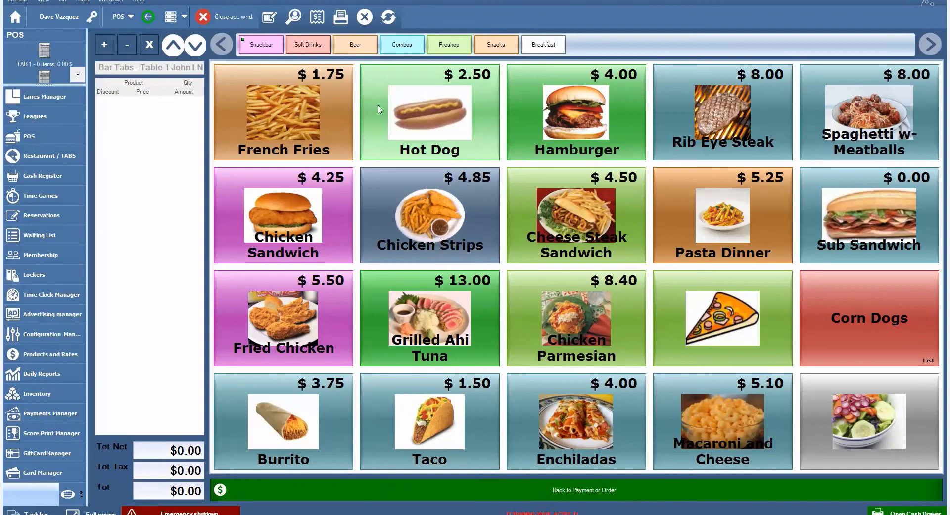
pyautogui.click(345, 49)
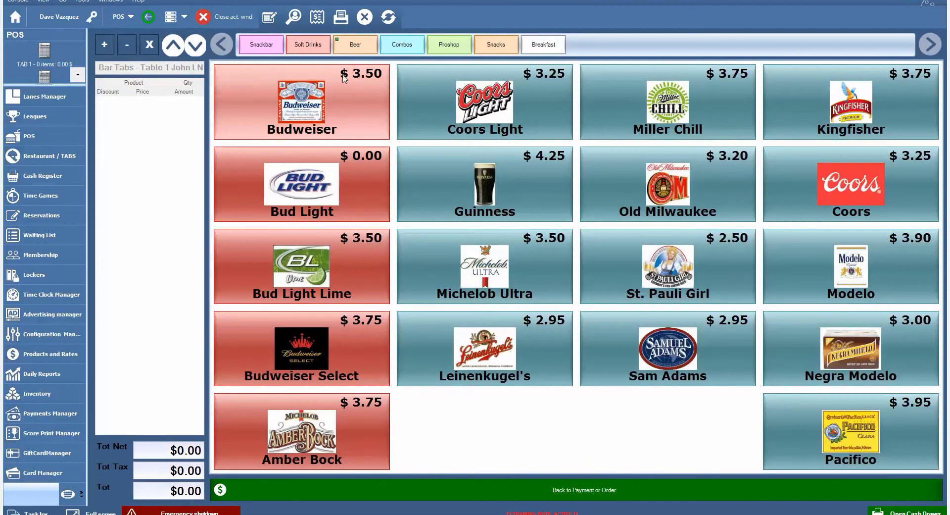
pyautogui.click(329, 198)
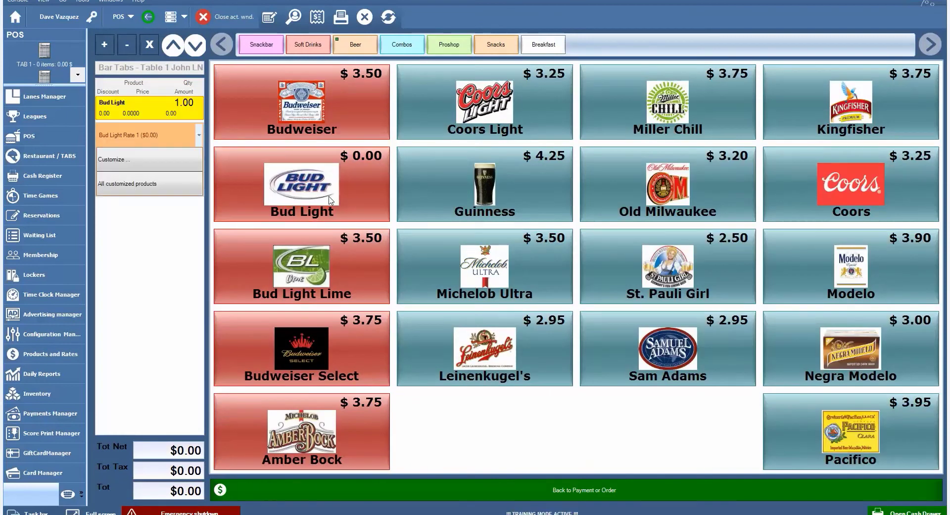
pyautogui.click(584, 490)
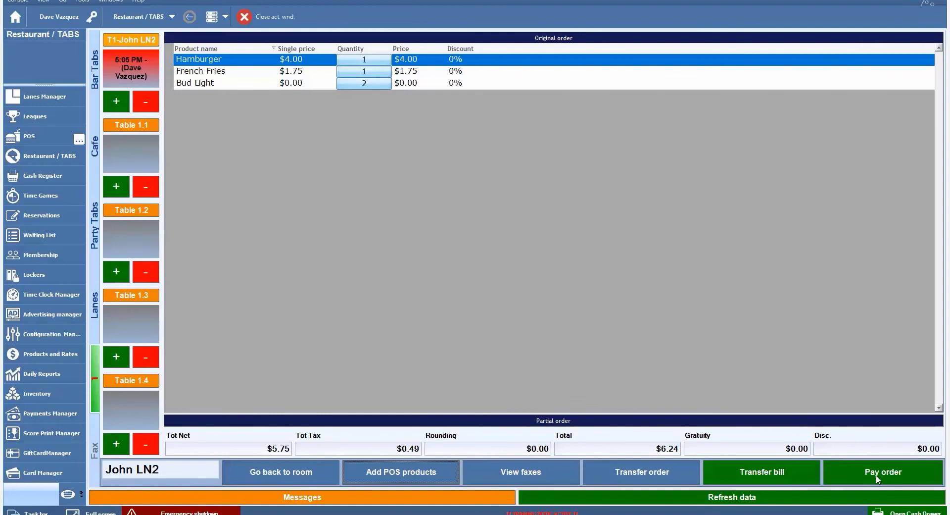
pyautogui.click(296, 471)
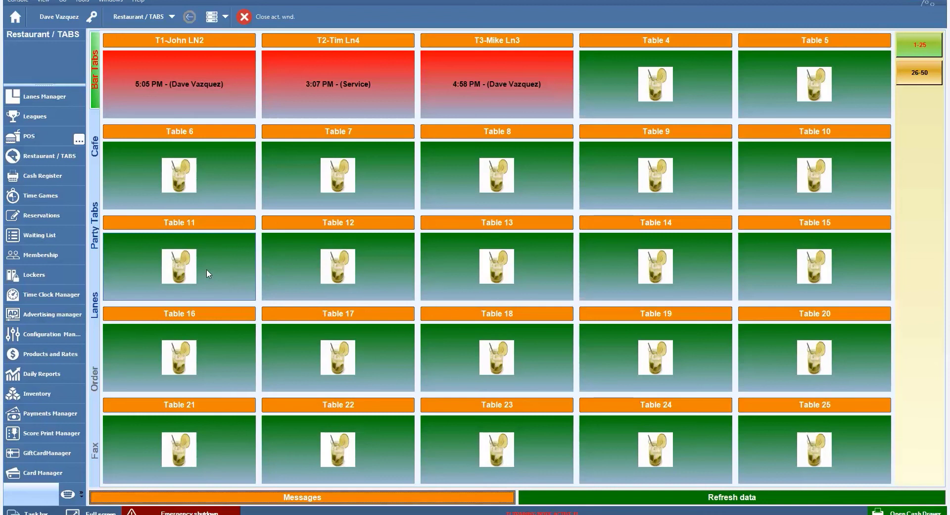
# Split one Bud Light and the French Fries of table T1 into a partial order, and return both to the original order
pyautogui.click(226, 96)
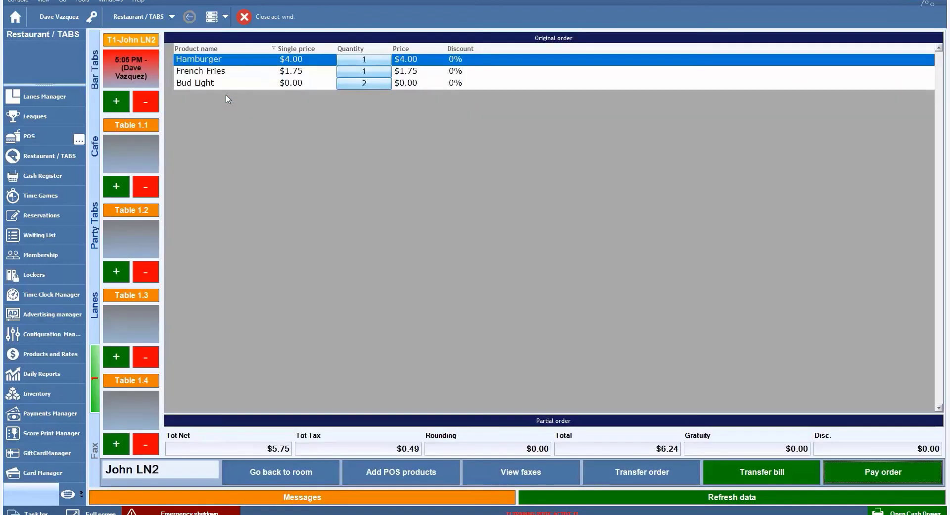
pyautogui.click(365, 85)
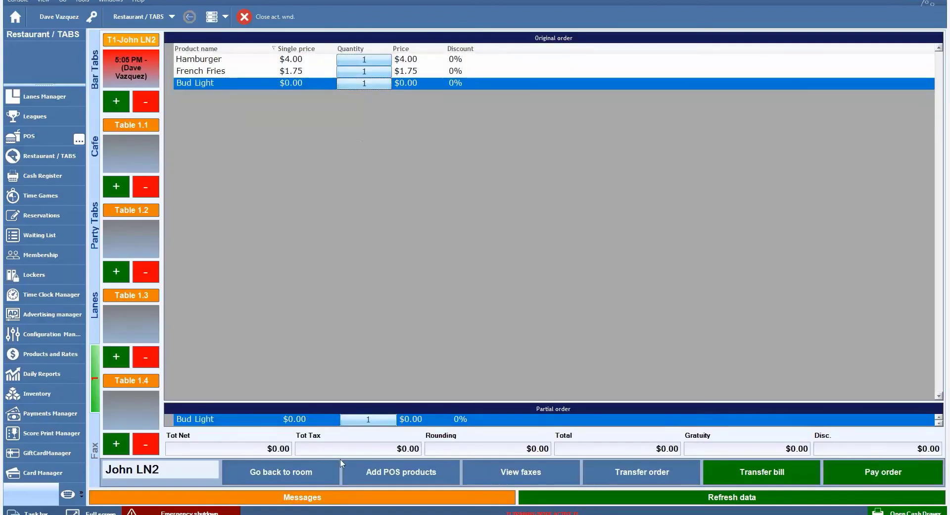
pyautogui.click(364, 73)
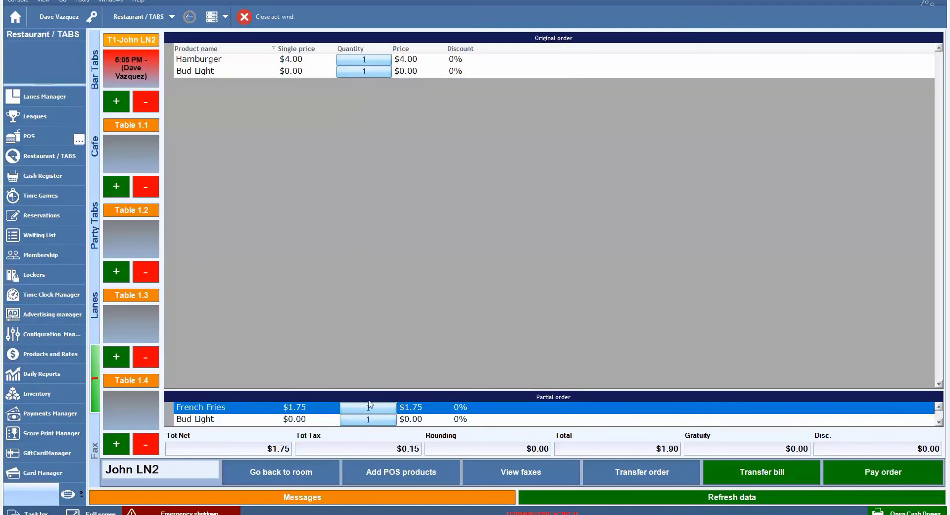
pyautogui.click(363, 419)
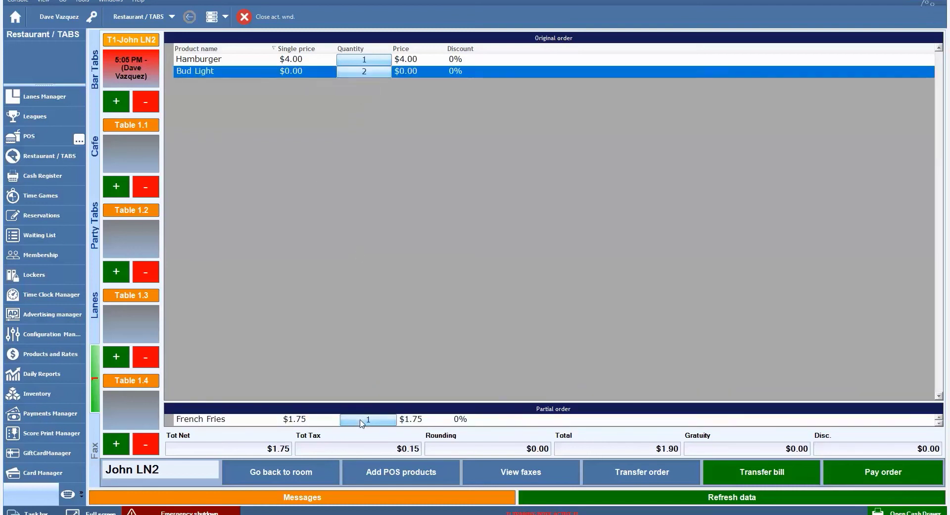
pyautogui.click(365, 419)
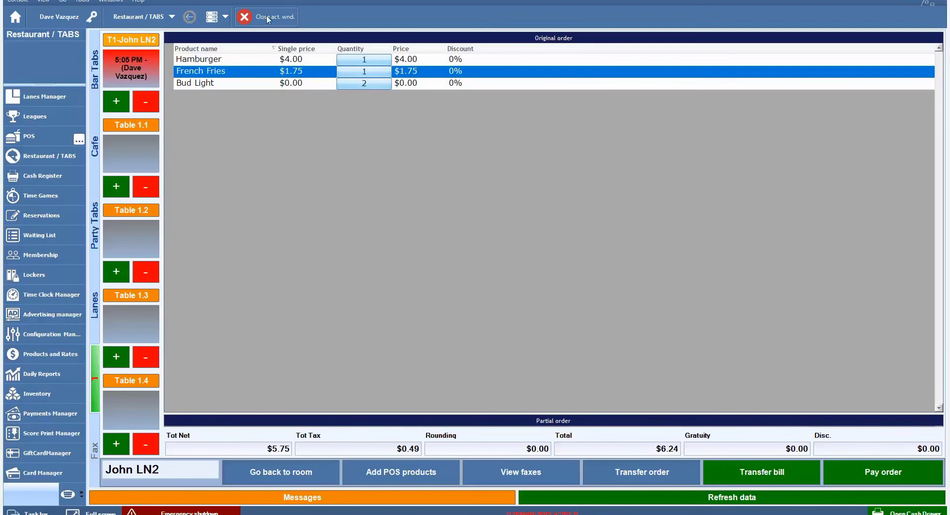
pyautogui.click(244, 17)
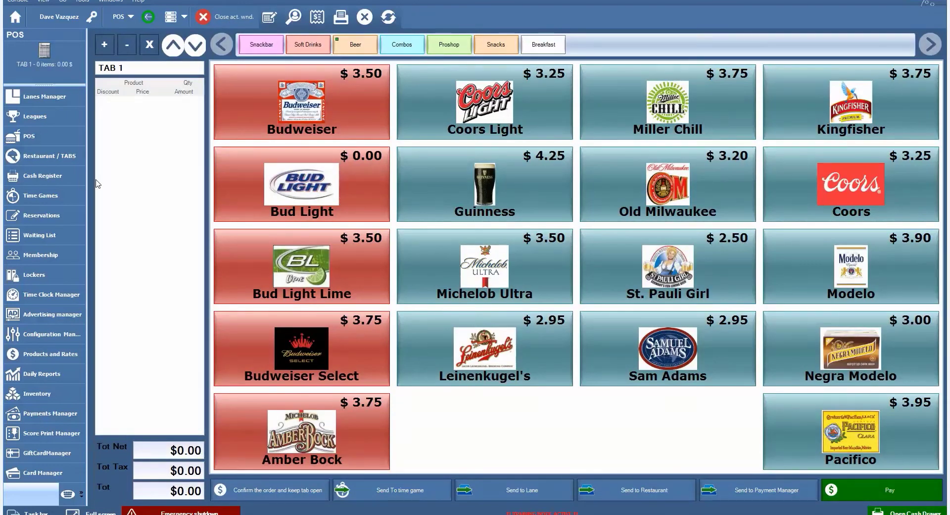
# View the Cash Register's receipts history for today and its Cash Drawer Tasks reports screen
pyautogui.click(56, 179)
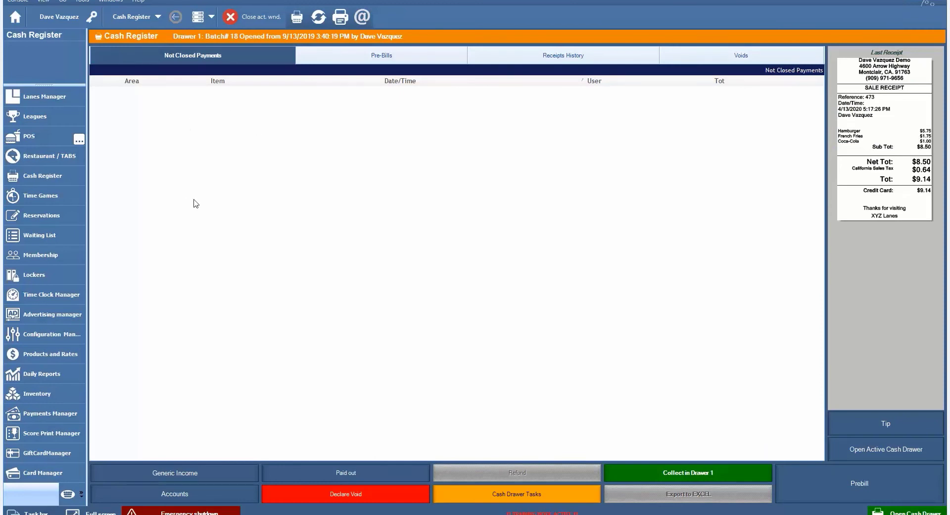
pyautogui.click(521, 63)
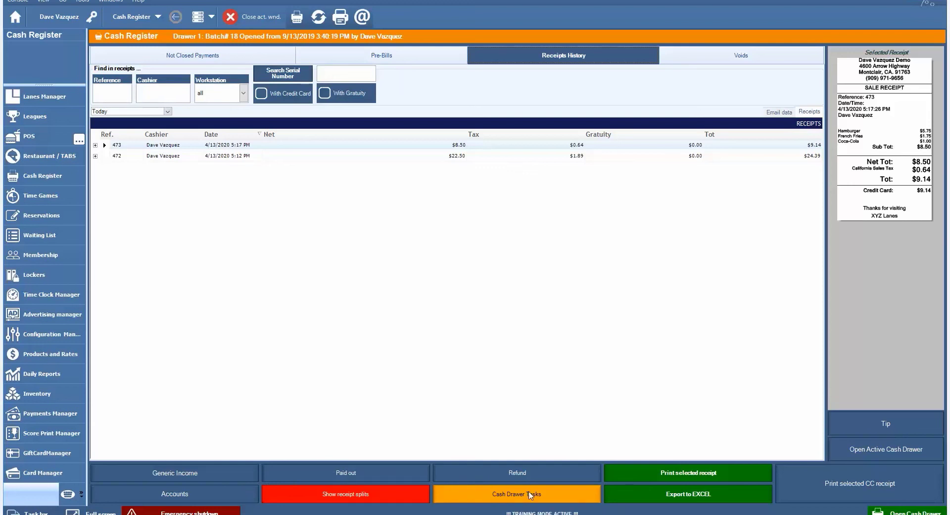
pyautogui.click(515, 494)
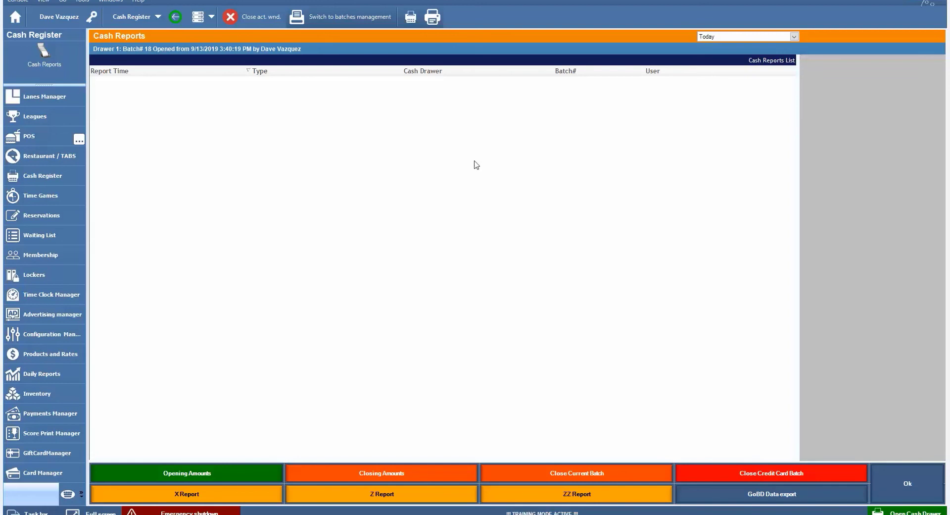
pyautogui.click(251, 19)
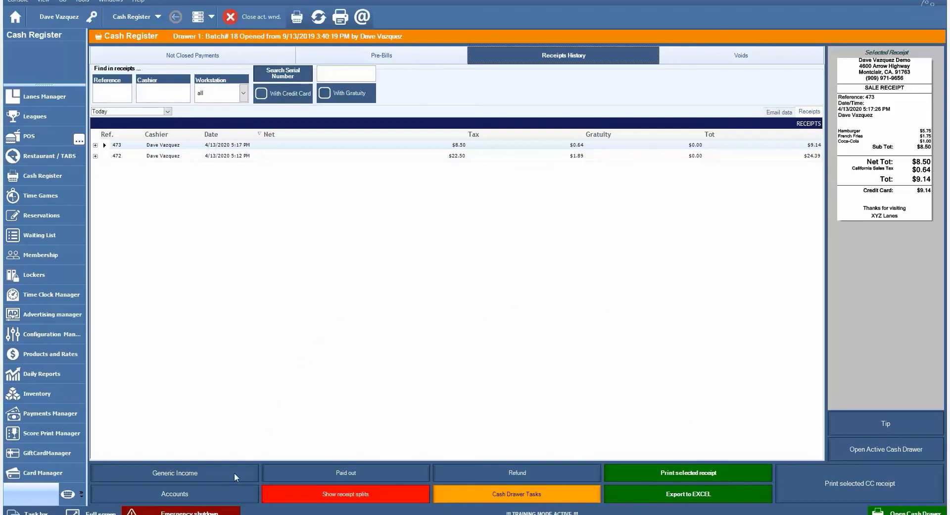
# View the Accounts Management list of the Cash Register and leave the Cash Register
pyautogui.click(173, 493)
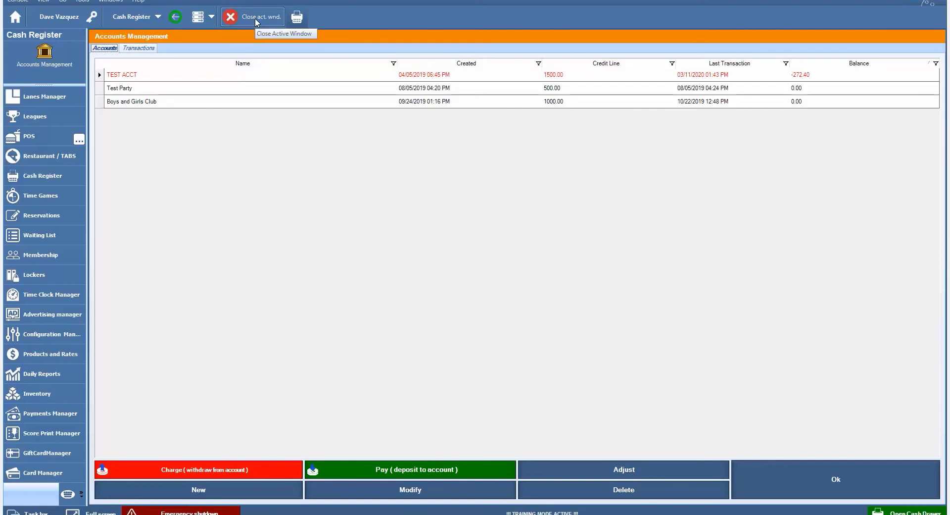
pyautogui.click(256, 20)
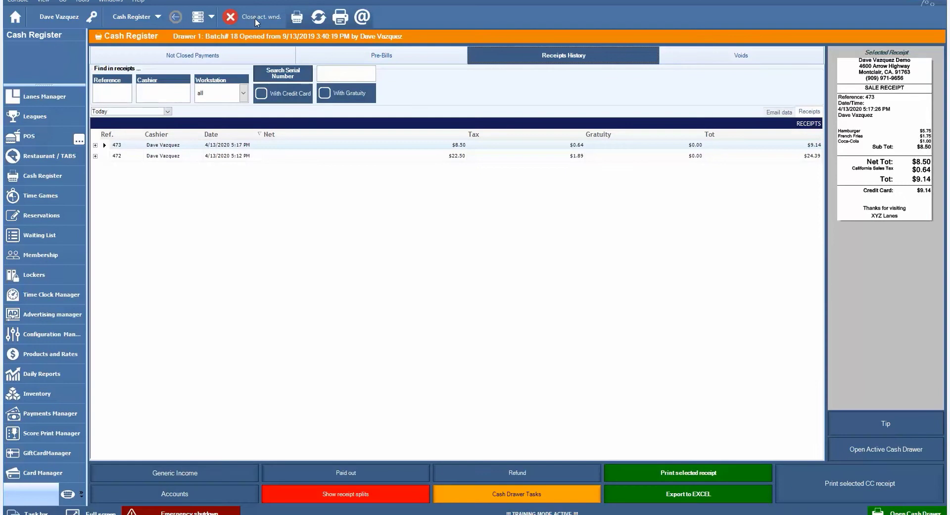
pyautogui.click(254, 17)
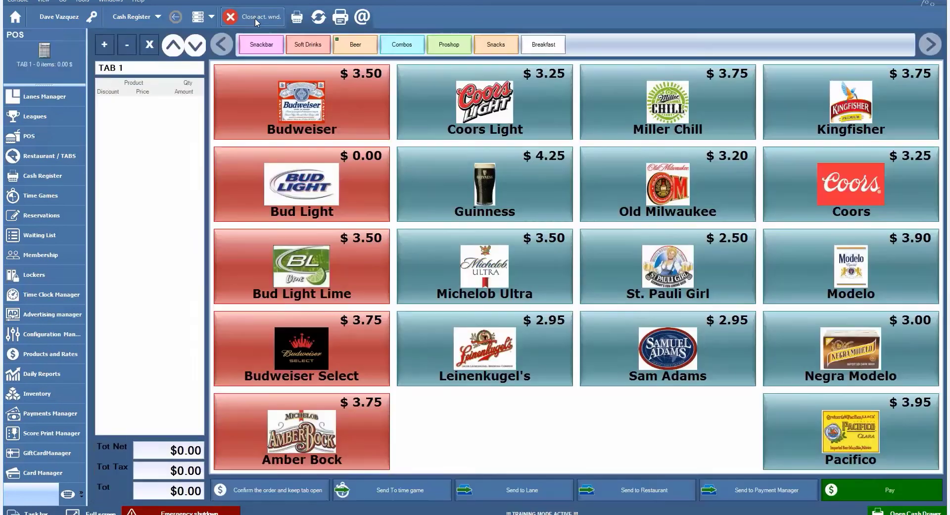
# Turn off the Prepaid option for Pool Table 01 in Time Games
pyautogui.click(56, 198)
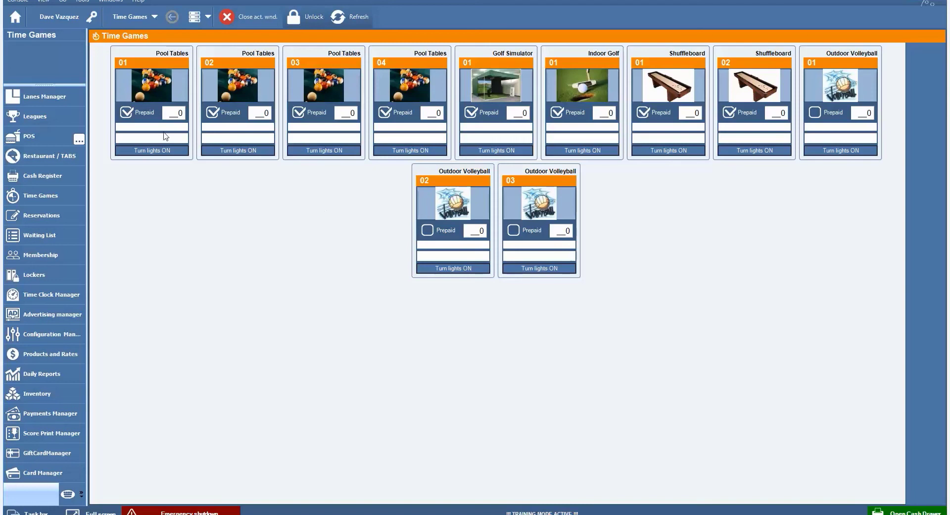
pyautogui.click(147, 92)
pyautogui.click(228, 16)
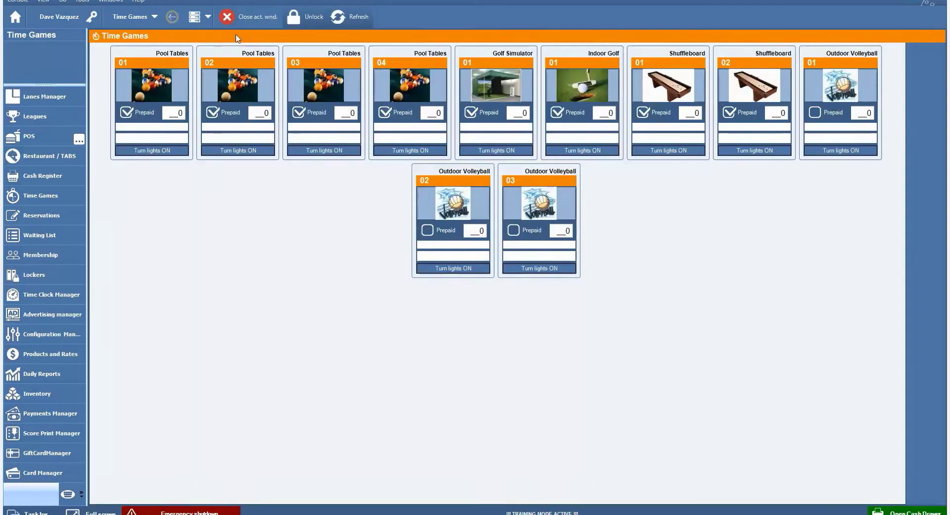
pyautogui.click(126, 112)
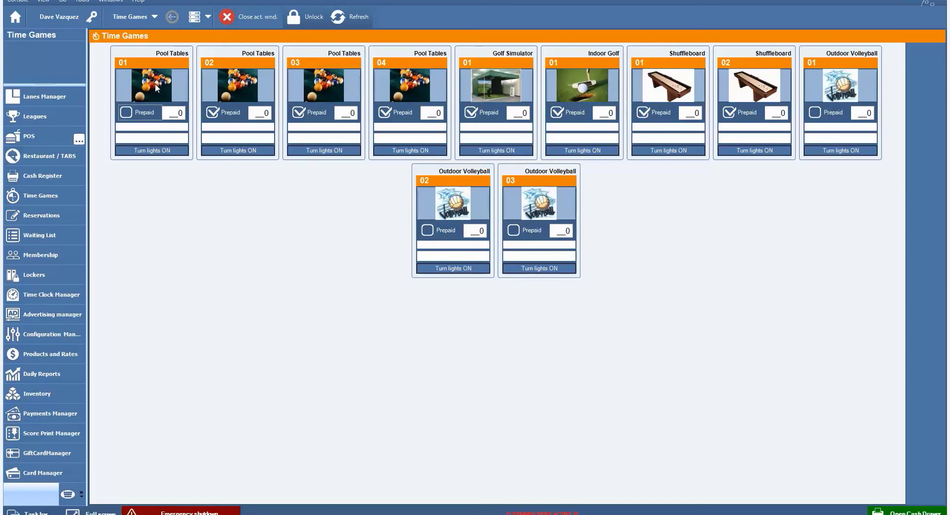
# Draw a bowling reservation on lanes 3 and 4 from 7:00 PM to 8:00 PM and open its booking details
pyautogui.click(46, 216)
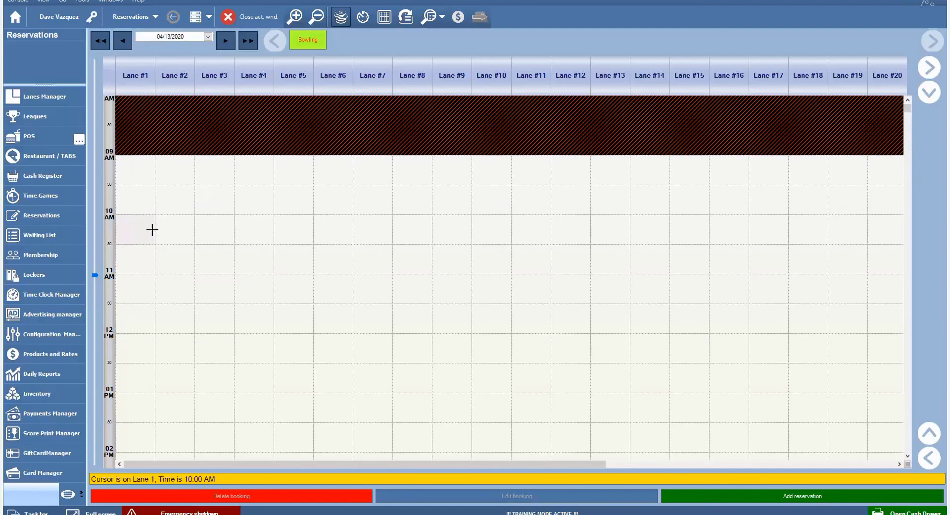
pyautogui.scroll(-5, 152, 229)
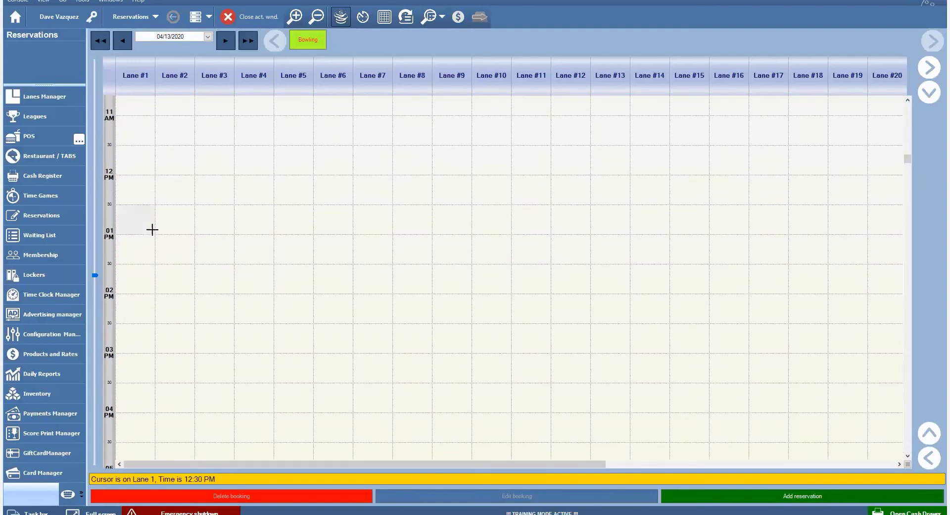
pyautogui.scroll(-4, 151, 230)
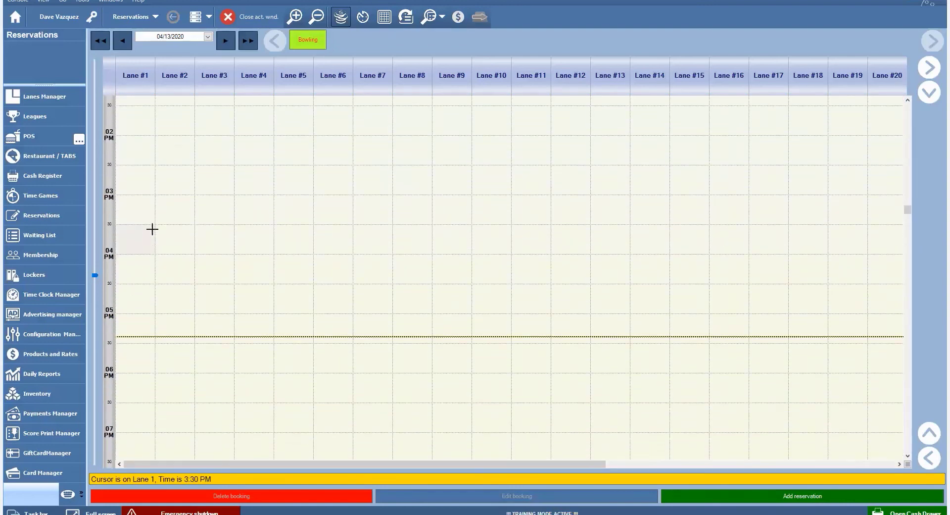
pyautogui.scroll(-2, 152, 229)
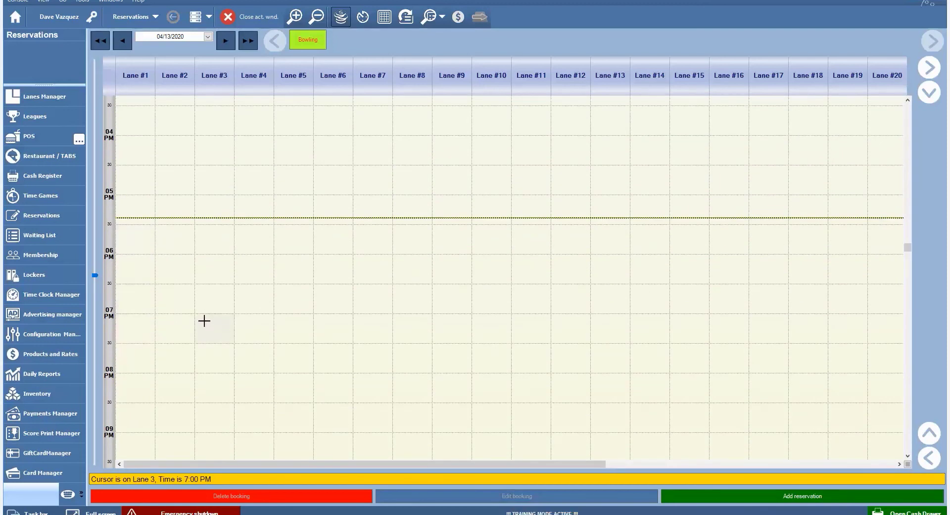
pyautogui.moveTo(204, 320); pyautogui.dragTo(270, 372)
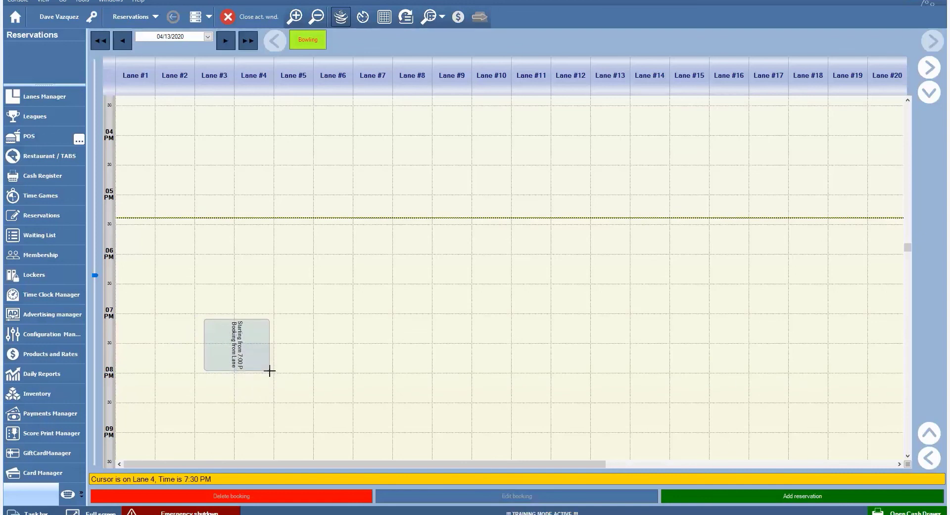
pyautogui.doubleClick(269, 371)
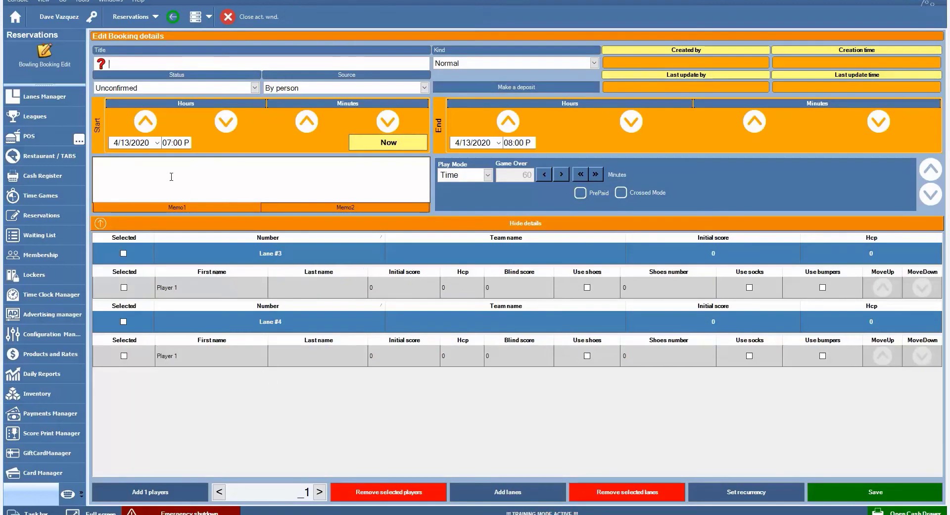
# Title the booking with the customer's surname followed by "Party" and add three more players to each lane
pyautogui.click(137, 64)
pyautogui.write('Smith')
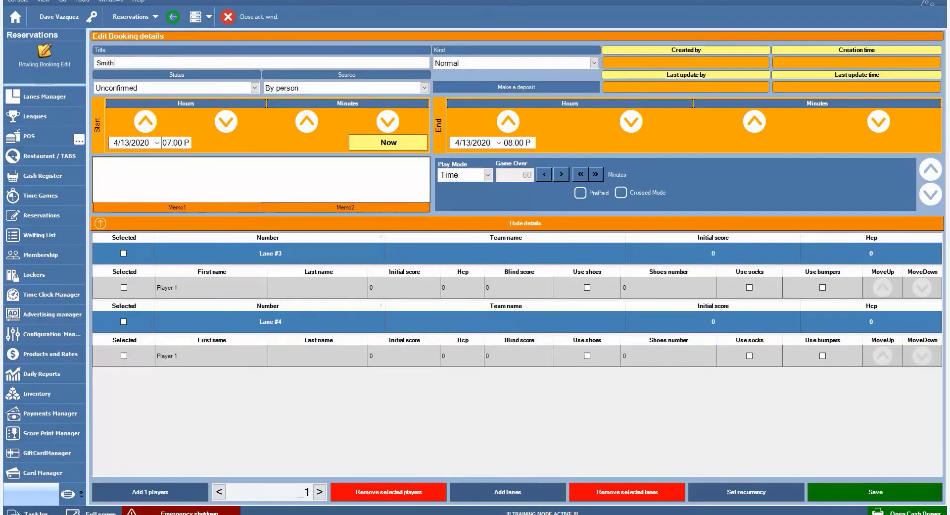
pyautogui.write(' Par')
pyautogui.click(134, 168)
pyautogui.click(183, 488)
pyautogui.click(183, 485)
pyautogui.click(183, 485)
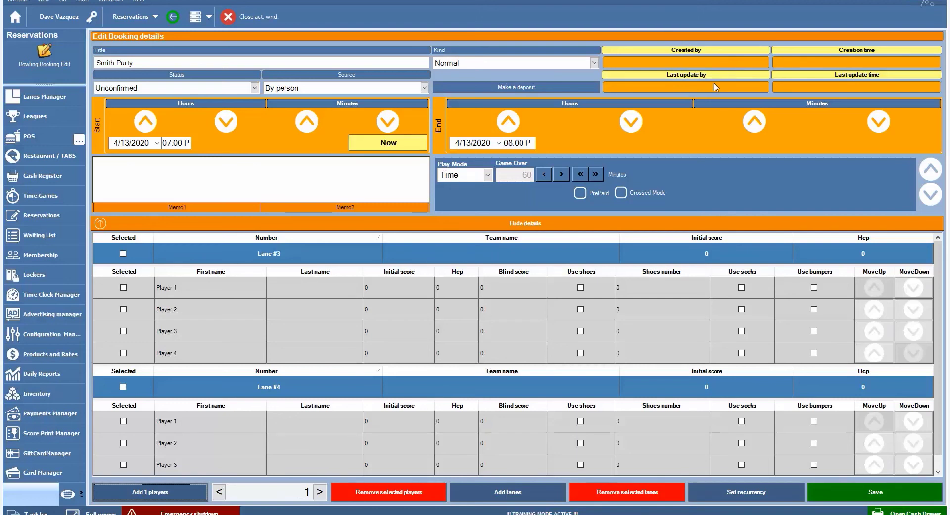
# Save the booking and select it on the reservations calendar at lanes 3 and 4
pyautogui.click(858, 494)
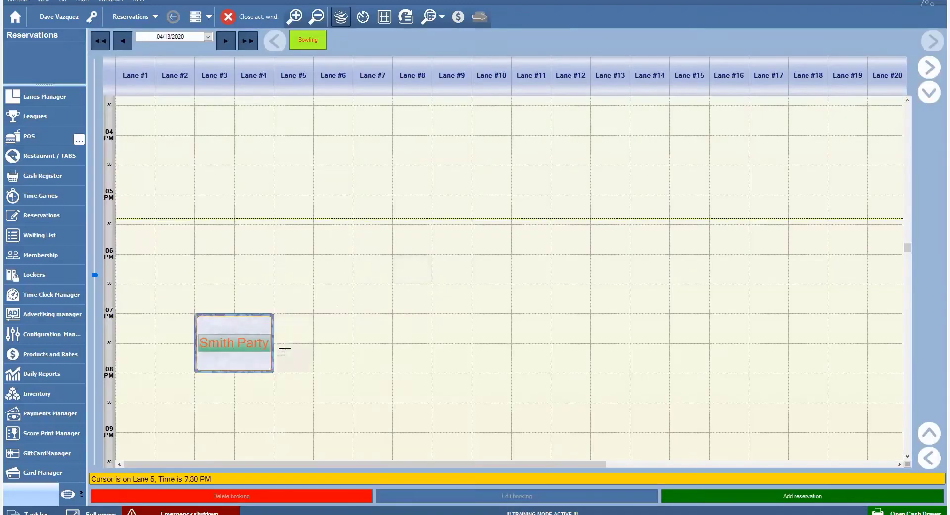
pyautogui.moveTo(242, 339)
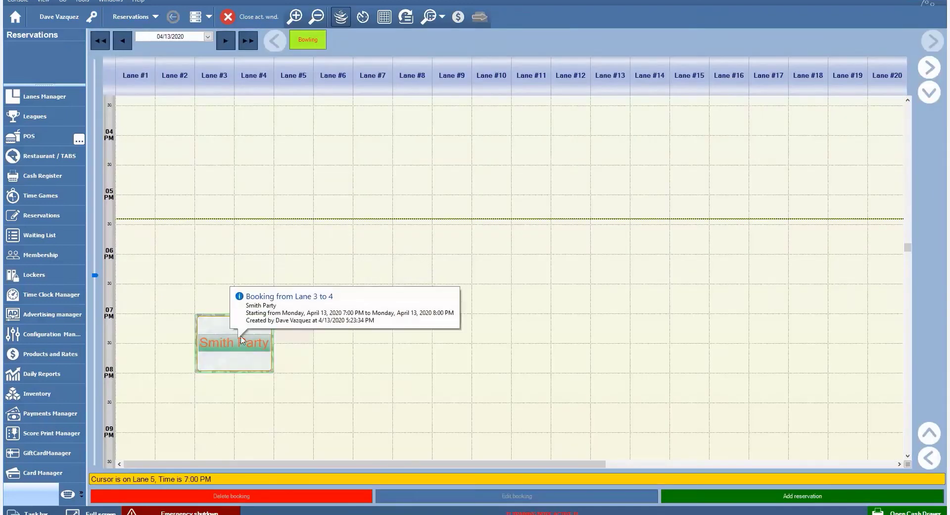
pyautogui.click(215, 329)
pyautogui.moveTo(216, 328)
pyautogui.mouseDown()
pyautogui.moveTo(181, 303)
pyautogui.moveTo(143, 316)
pyautogui.moveTo(143, 354)
pyautogui.moveTo(213, 390)
pyautogui.moveTo(140, 384)
pyautogui.moveTo(202, 327)
pyautogui.moveTo(216, 327)
pyautogui.mouseUp()
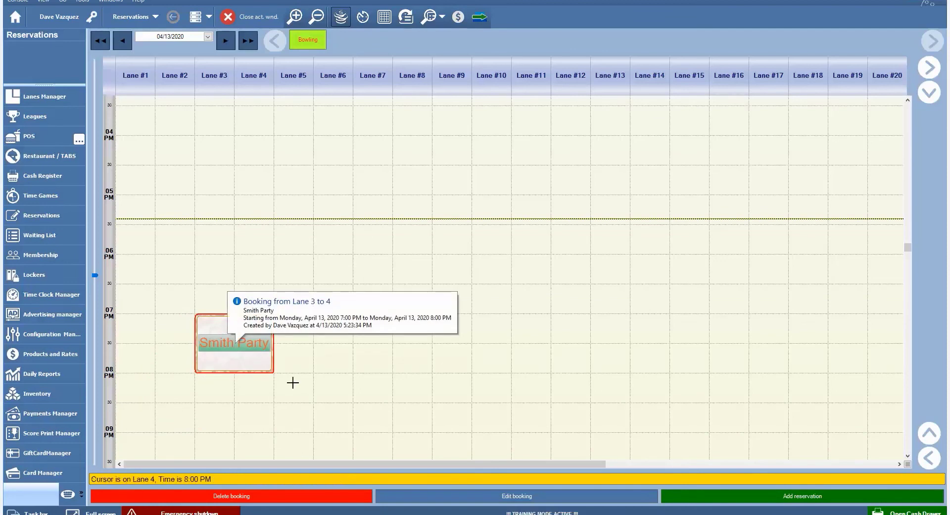
# View the bookings available to send to lanes in the Lanes Manager, close the list and return to Reservations
pyautogui.click(53, 99)
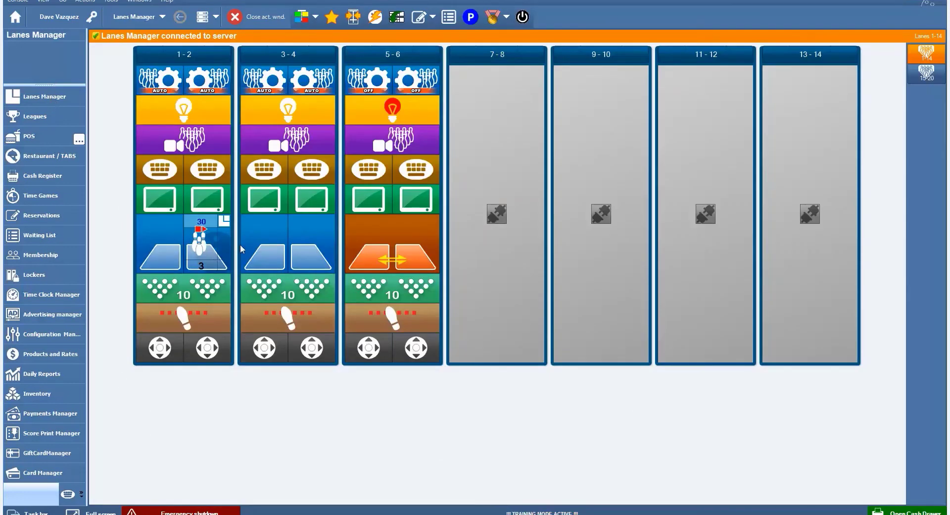
pyautogui.click(419, 18)
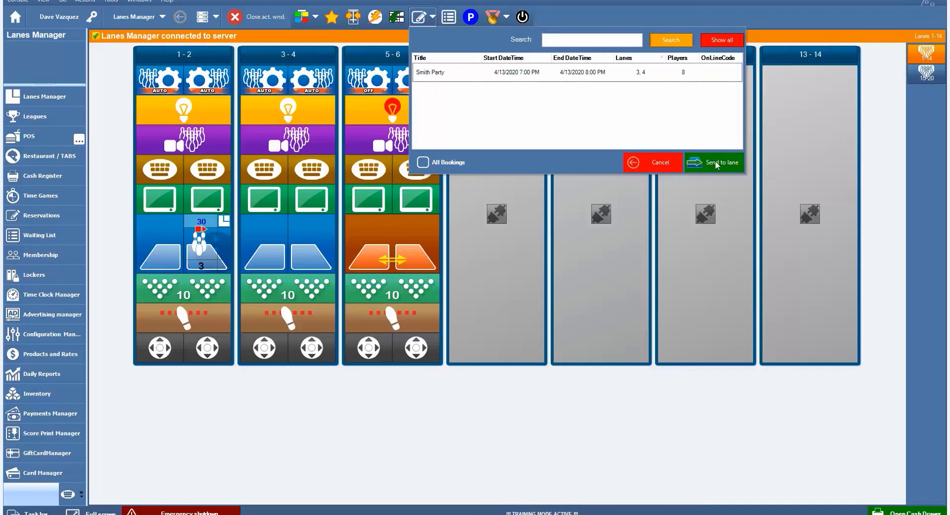
pyautogui.click(464, 396)
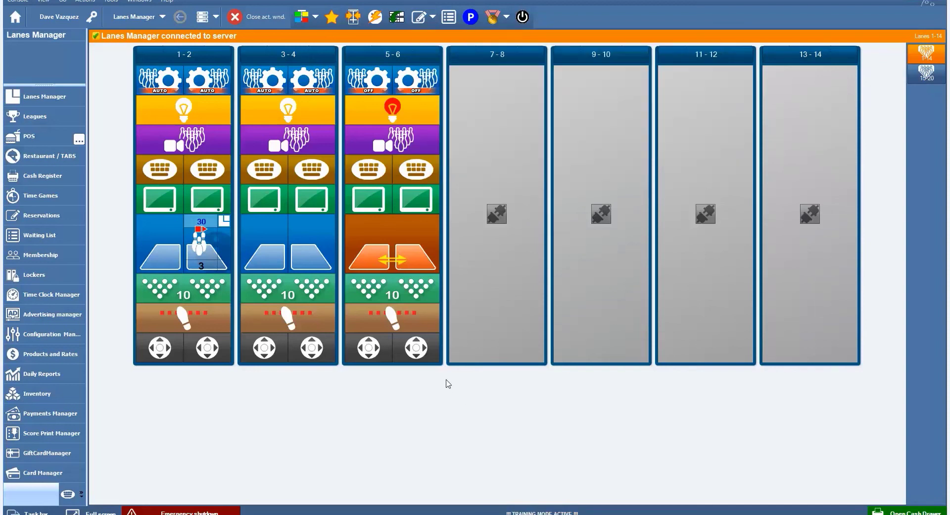
pyautogui.click(60, 219)
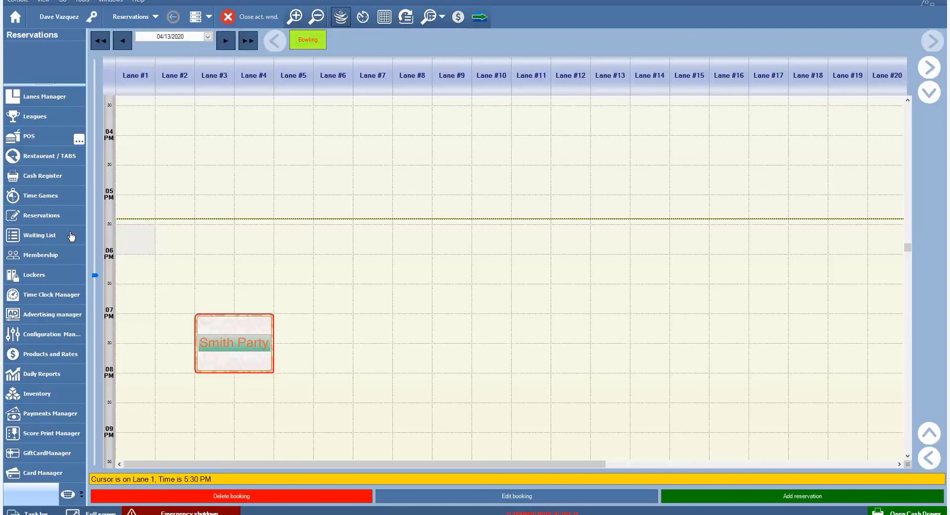
# Add a 5-player bowling group to the Waiting List with the customer's first name as its description
pyautogui.click(71, 236)
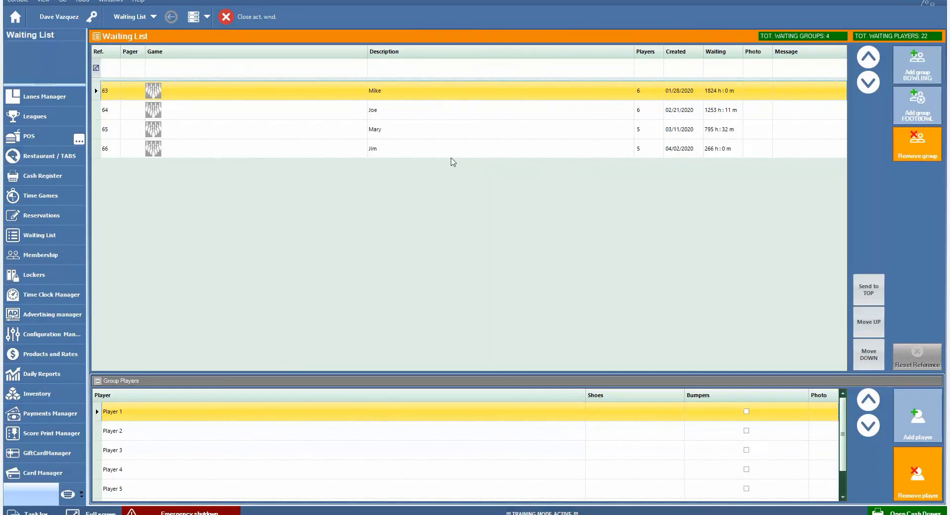
pyautogui.click(909, 73)
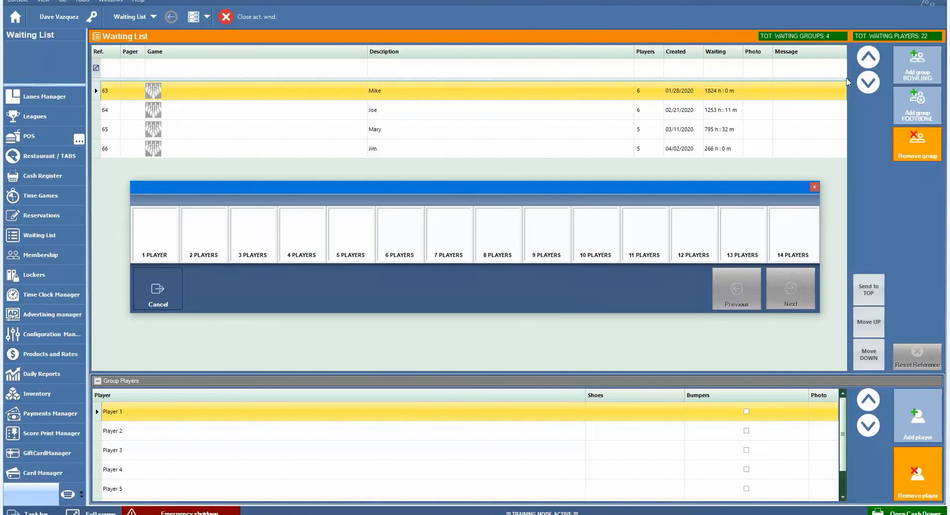
pyautogui.click(367, 240)
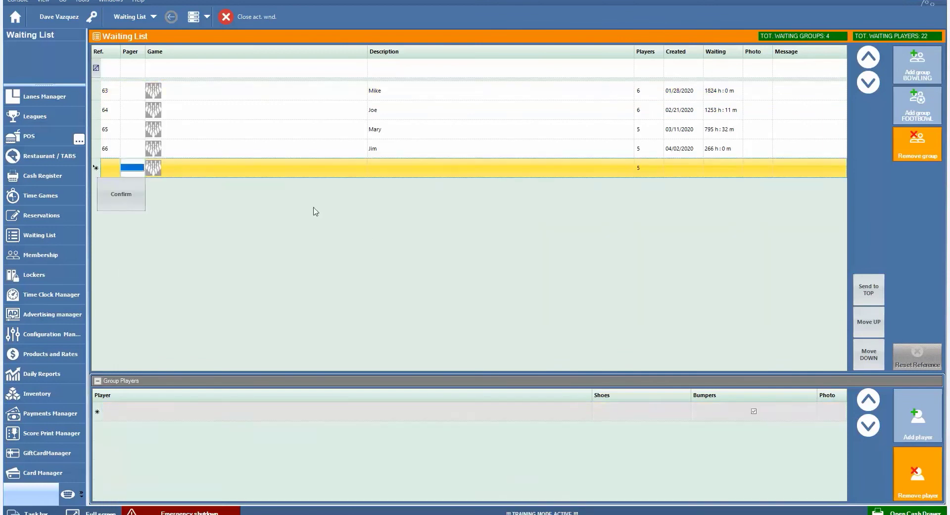
pyautogui.click(391, 171)
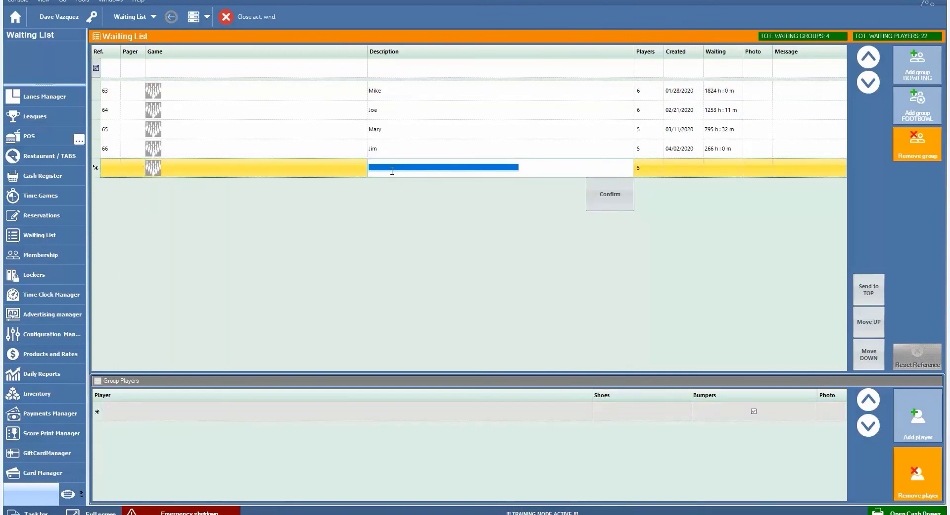
pyautogui.write('Don')
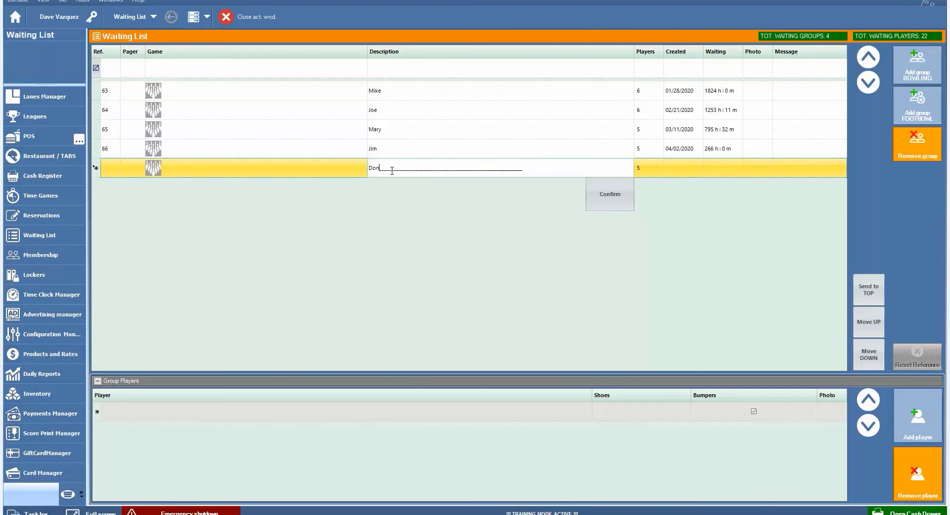
pyautogui.click(628, 197)
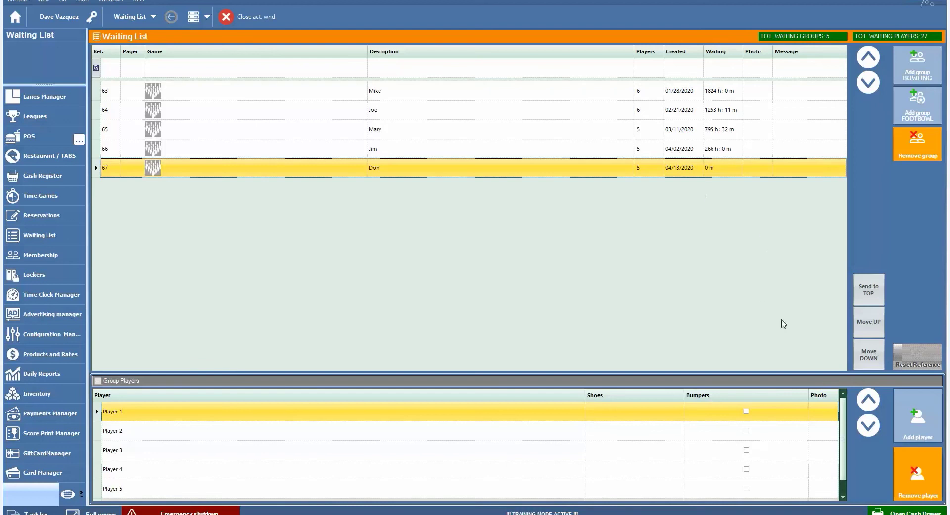
# View the waiting list from lane 3's control window, exit it without sending a group and close the lane control
pyautogui.click(263, 17)
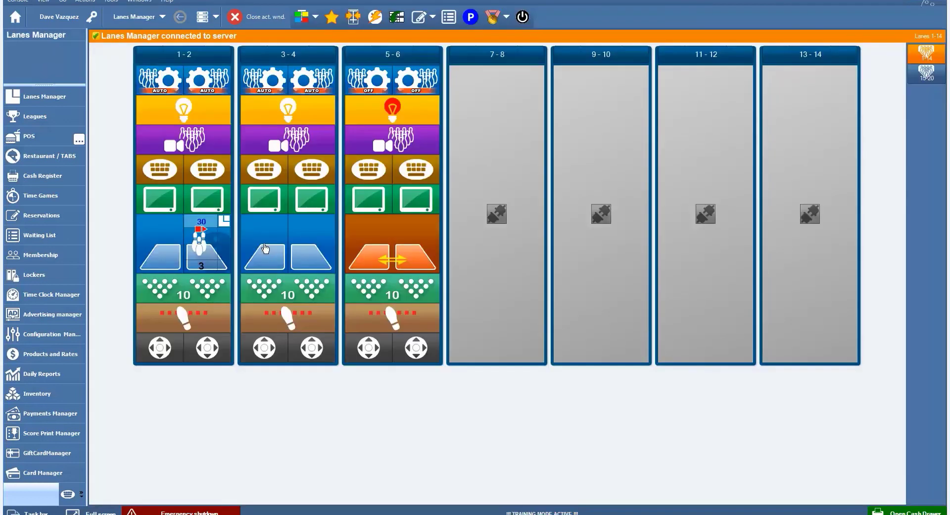
pyautogui.click(266, 248)
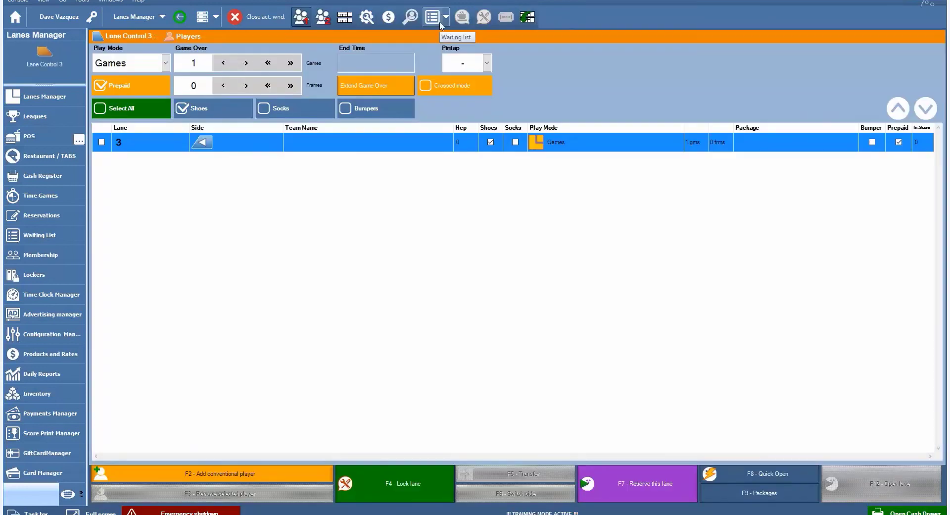
pyautogui.click(440, 23)
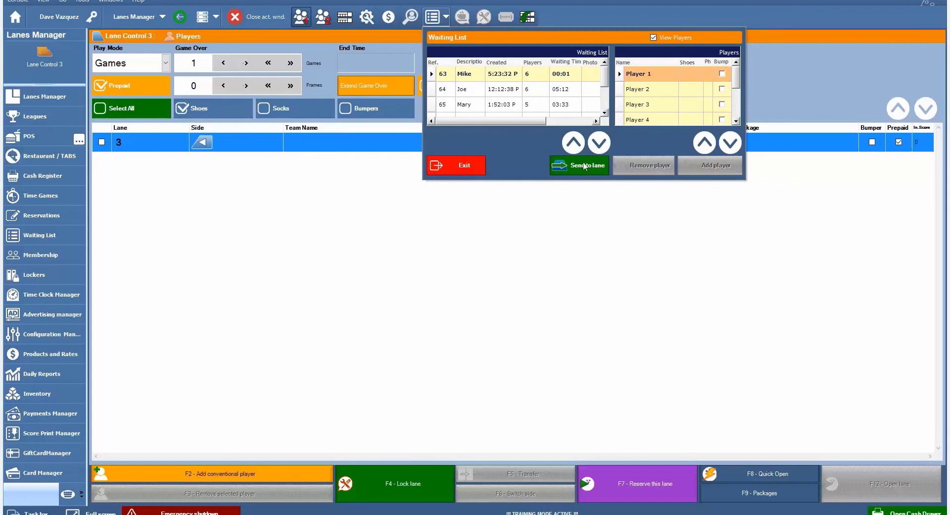
pyautogui.click(458, 167)
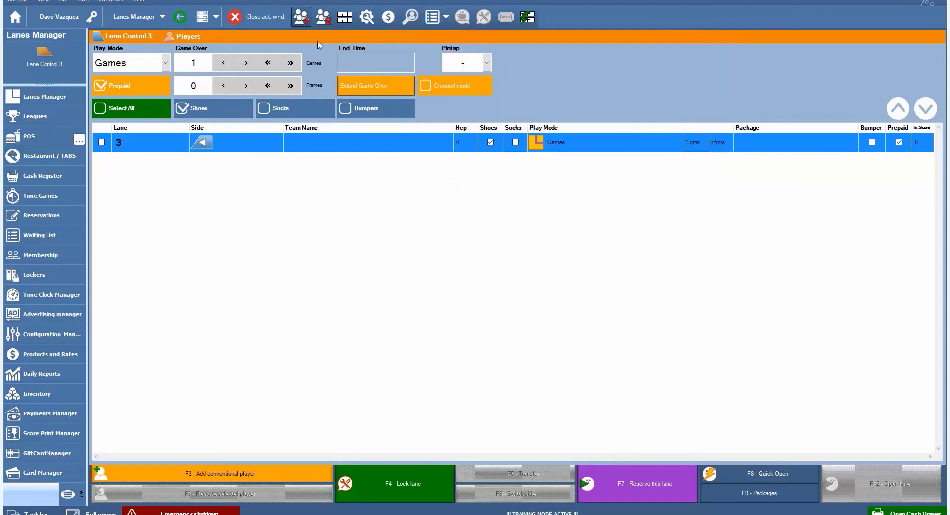
pyautogui.click(257, 22)
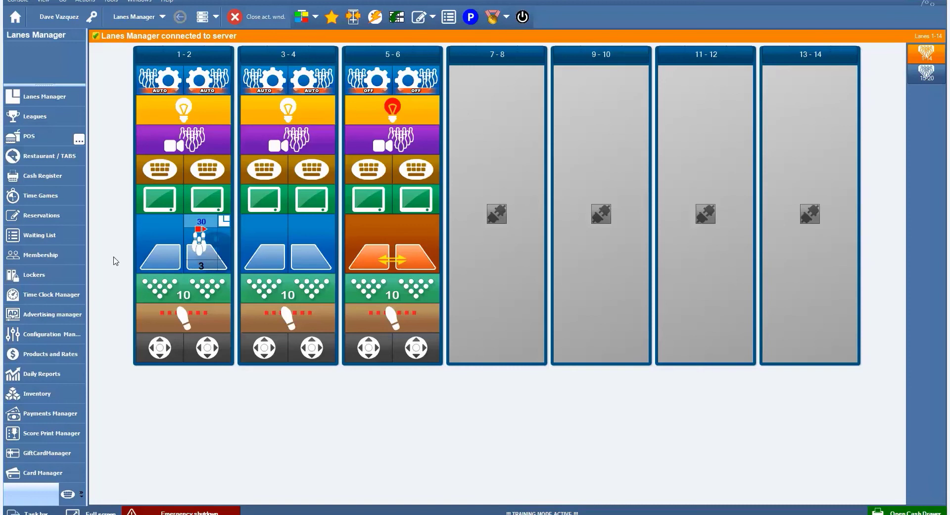
# Open the Membership record of the member who has both a card and a fingerprint registered
pyautogui.click(69, 257)
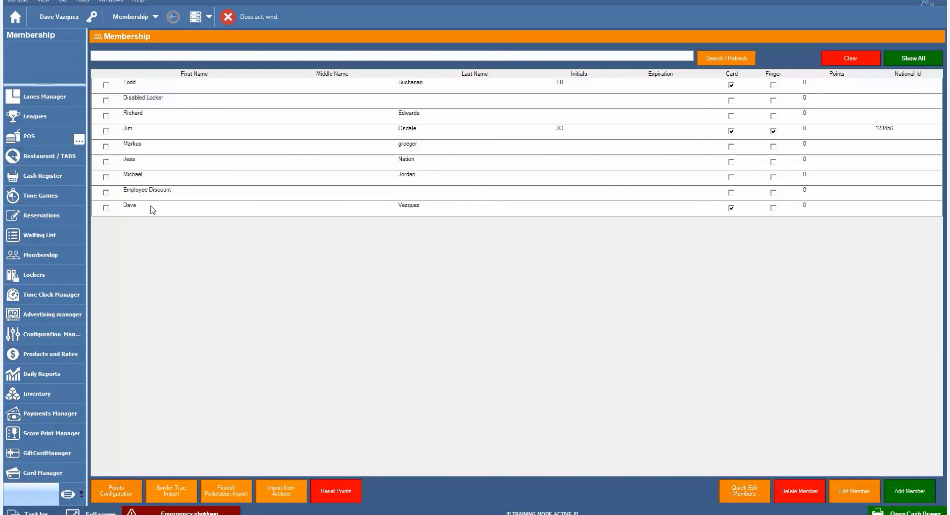
pyautogui.click(152, 209)
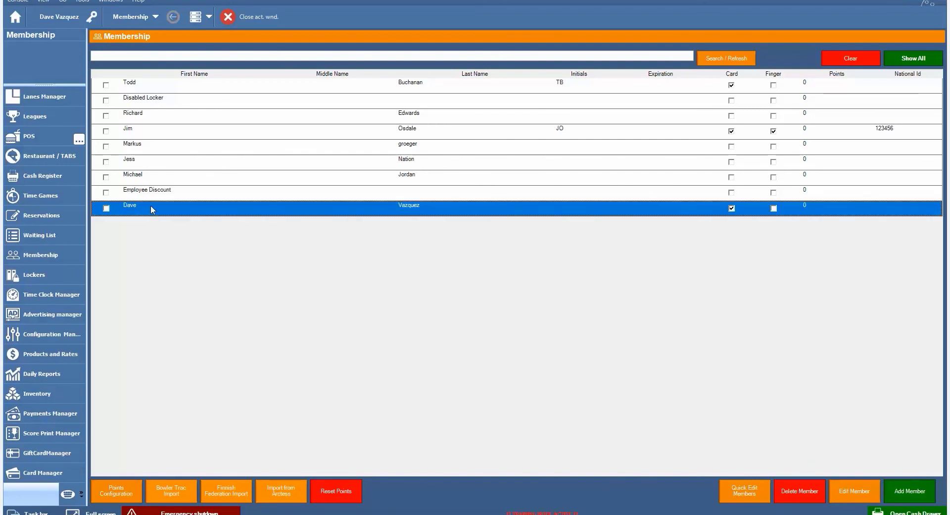
pyautogui.click(156, 134)
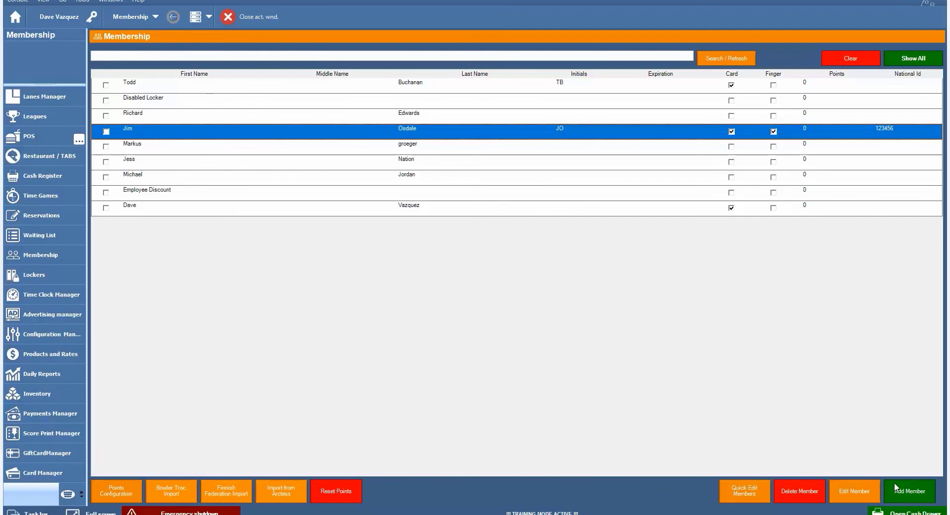
pyautogui.click(858, 494)
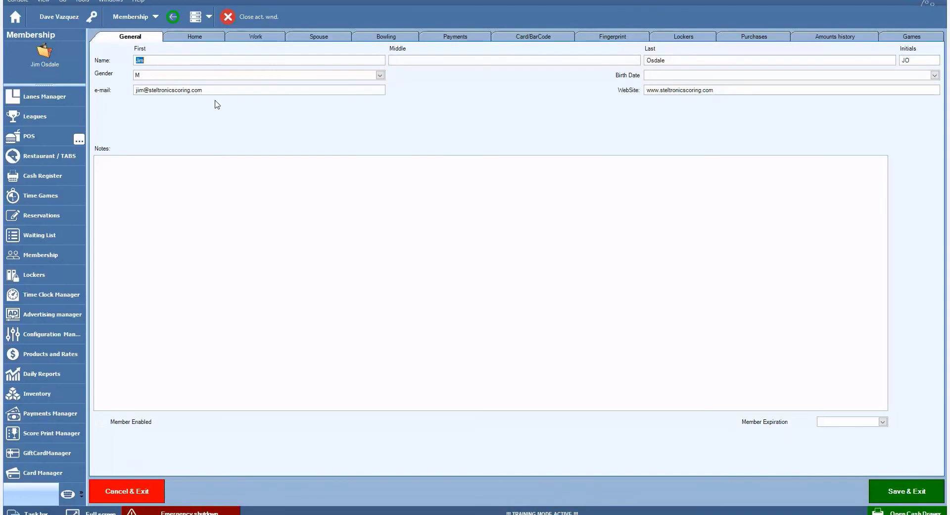
# Examine the member's home, work, spouse, bowling and payments details
pyautogui.click(201, 40)
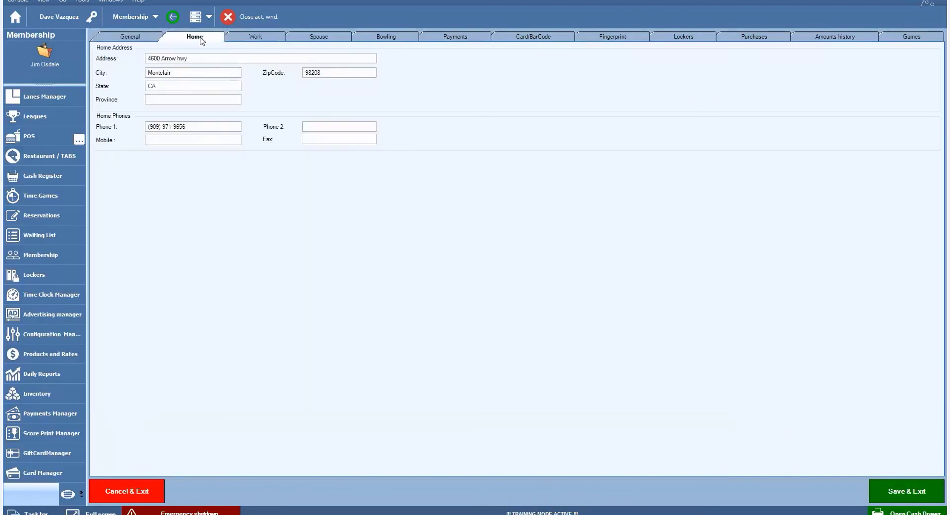
pyautogui.click(282, 40)
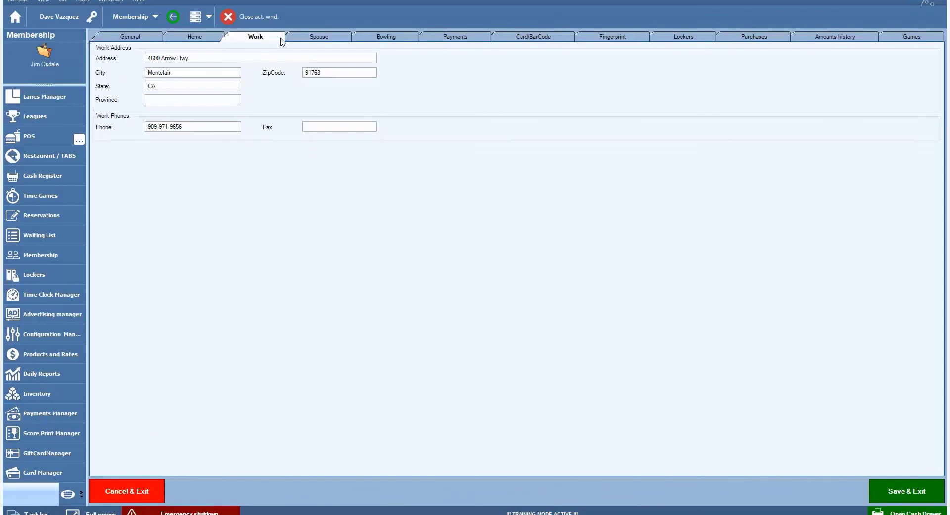
pyautogui.click(311, 42)
pyautogui.click(378, 42)
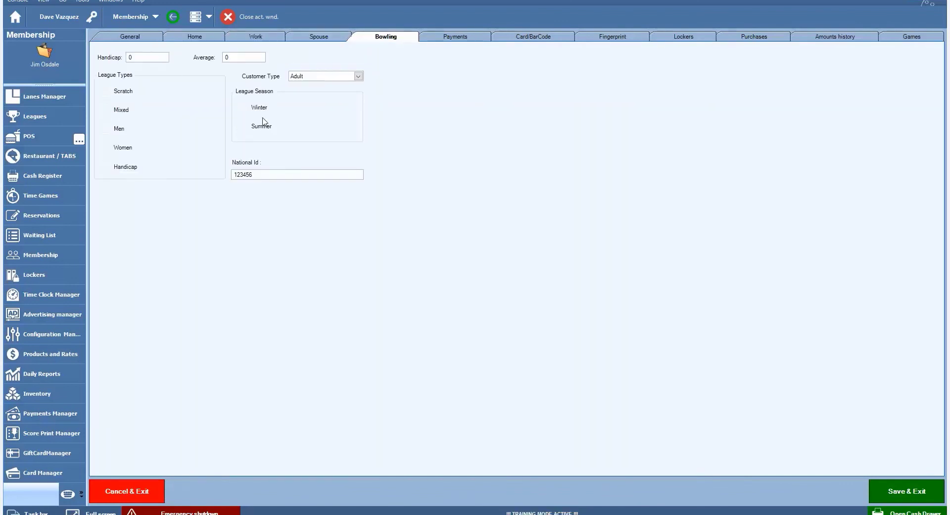
pyautogui.click(459, 38)
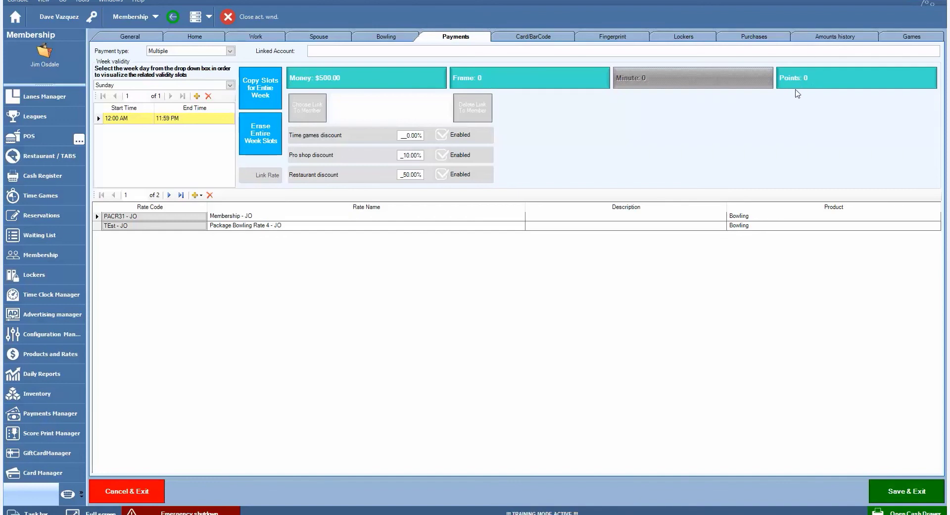
# Review the member's card, fingerprint, locker, purchases, amounts history and games details, and close the record
pyautogui.click(540, 37)
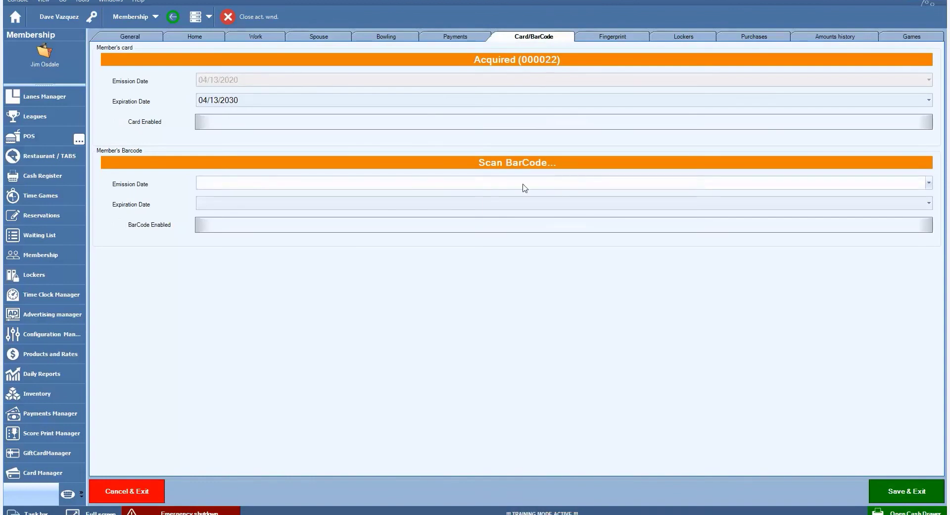
pyautogui.click(625, 38)
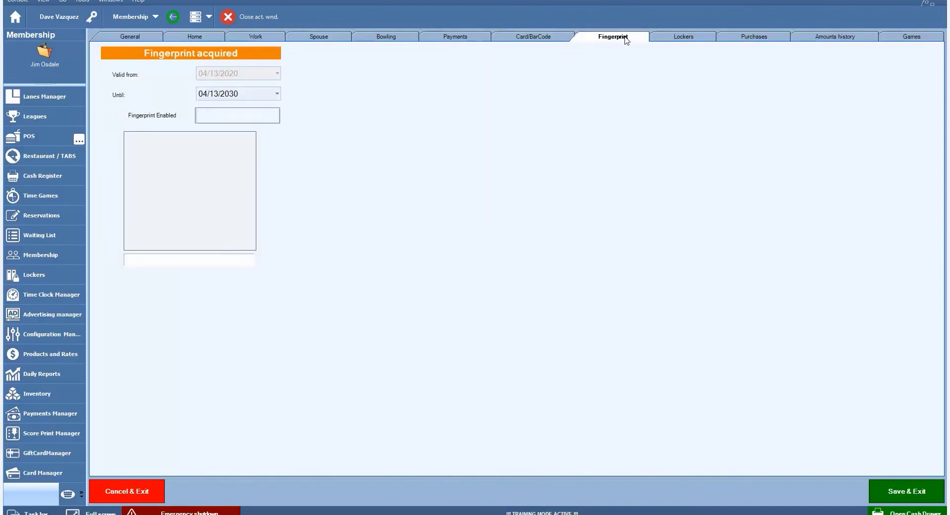
pyautogui.click(693, 43)
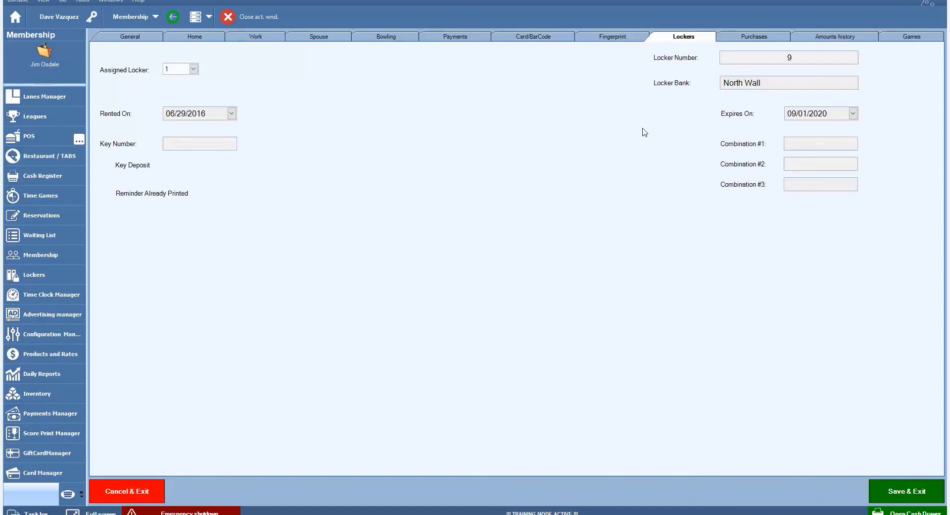
pyautogui.click(756, 40)
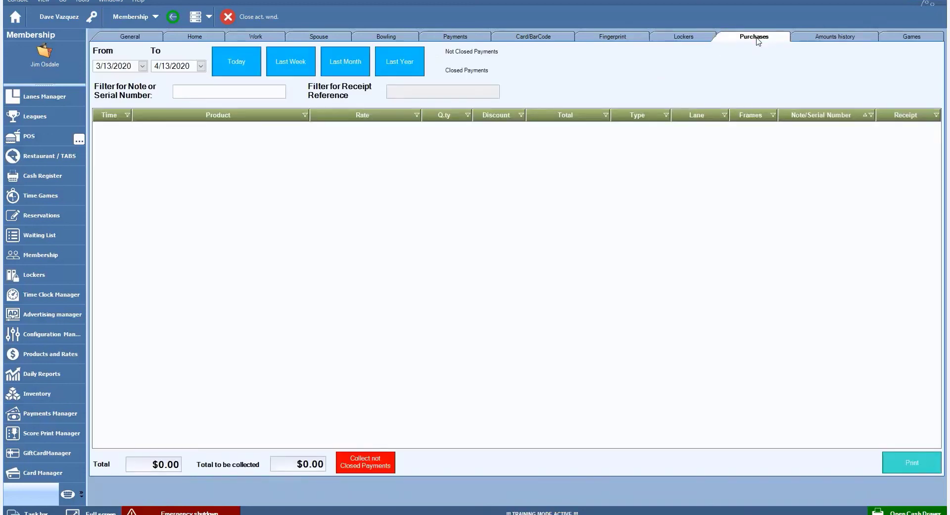
pyautogui.click(822, 39)
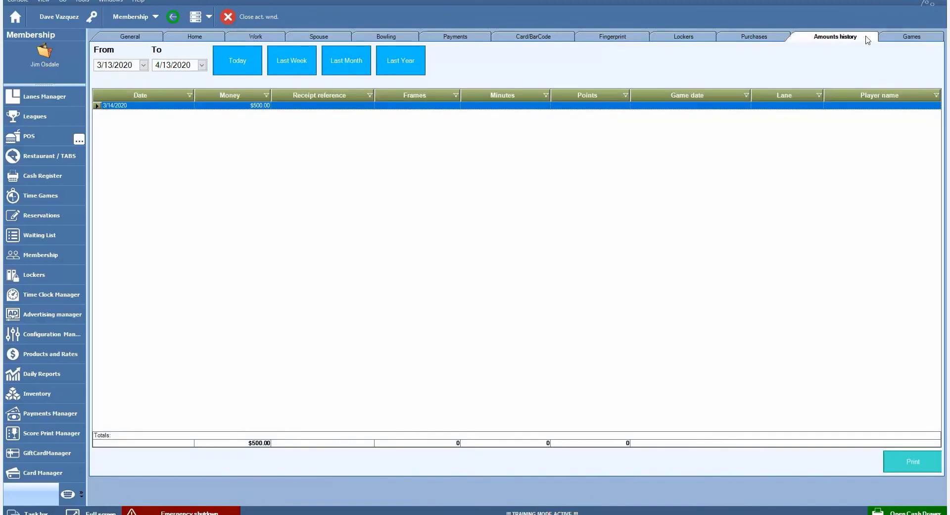
pyautogui.click(897, 38)
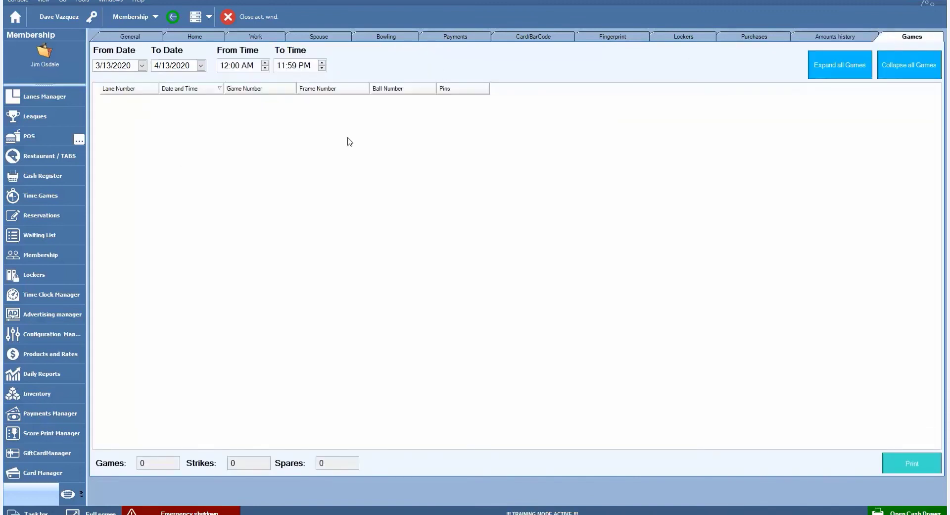
pyautogui.click(251, 18)
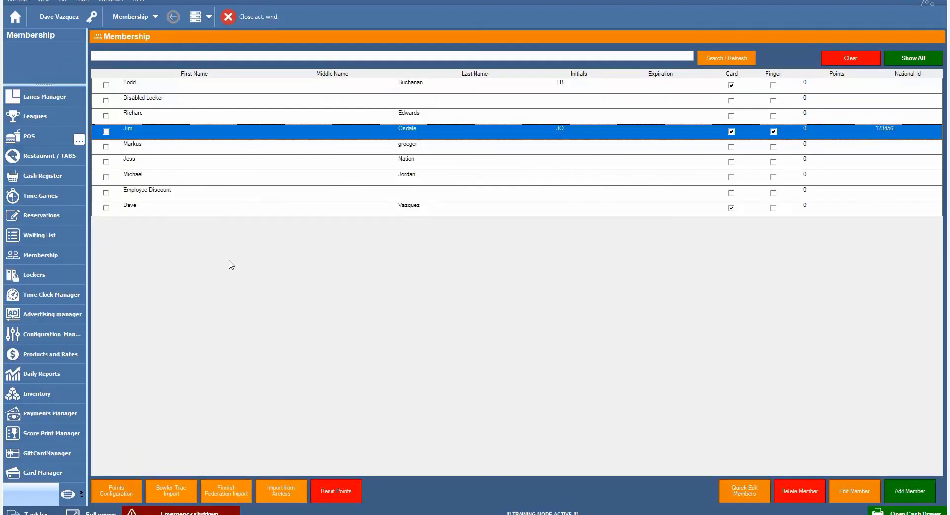
# Select locker 9 on the North Wall in the Lockers Manager to view its assignment
pyautogui.click(63, 280)
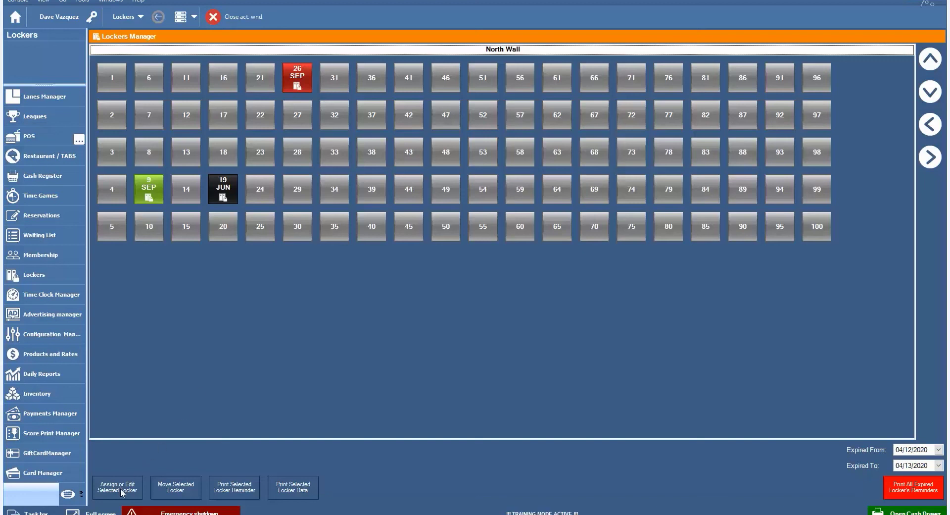
pyautogui.click(151, 193)
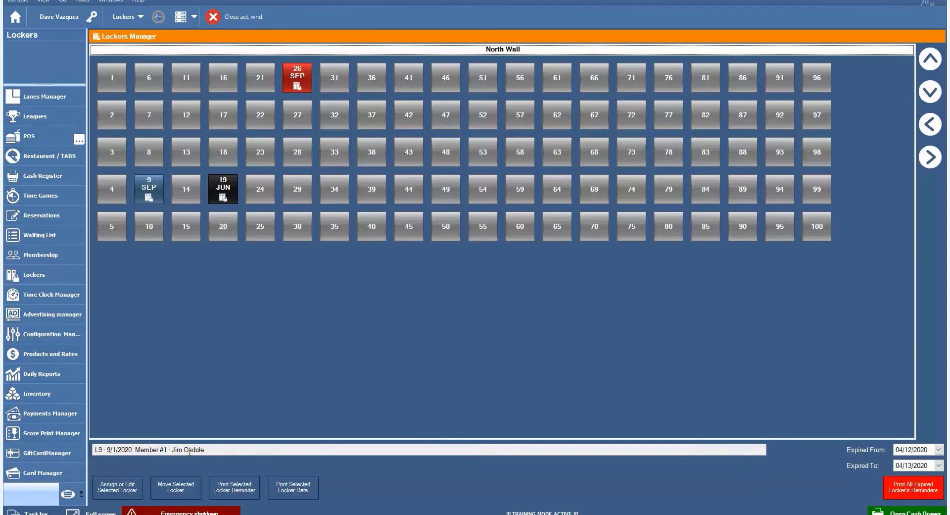
# Review the rental details of locker 9 on the North Wall and exit without saving
pyautogui.click(124, 490)
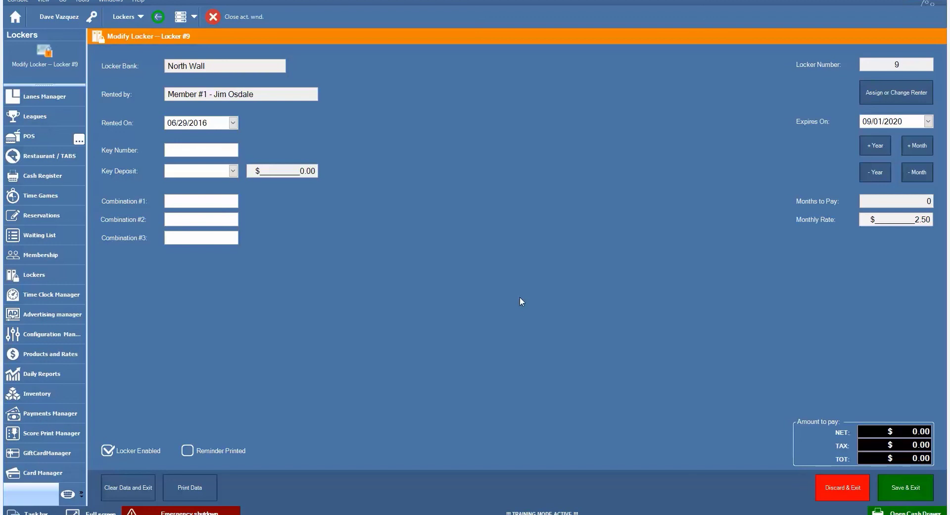
pyautogui.click(831, 492)
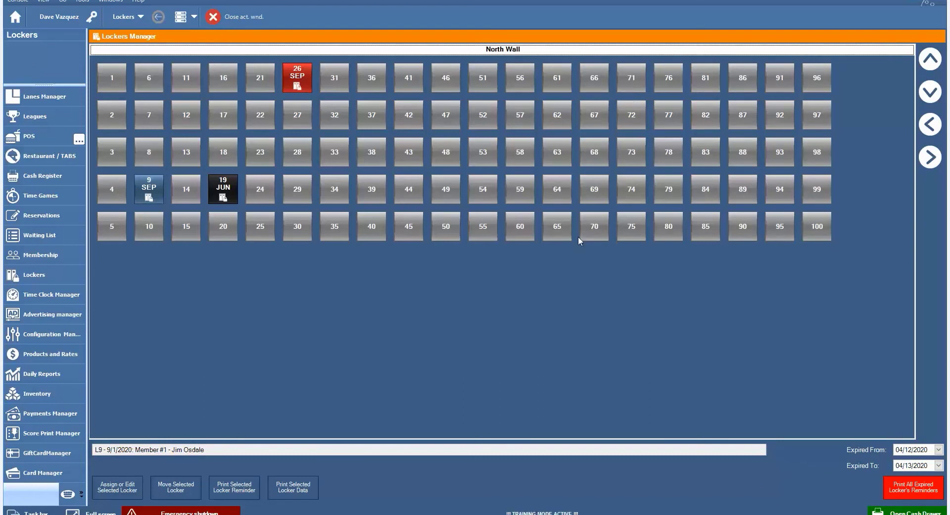
# Clock in the signed-in employee in the Time Clock Manager and close the confirmation
pyautogui.click(69, 297)
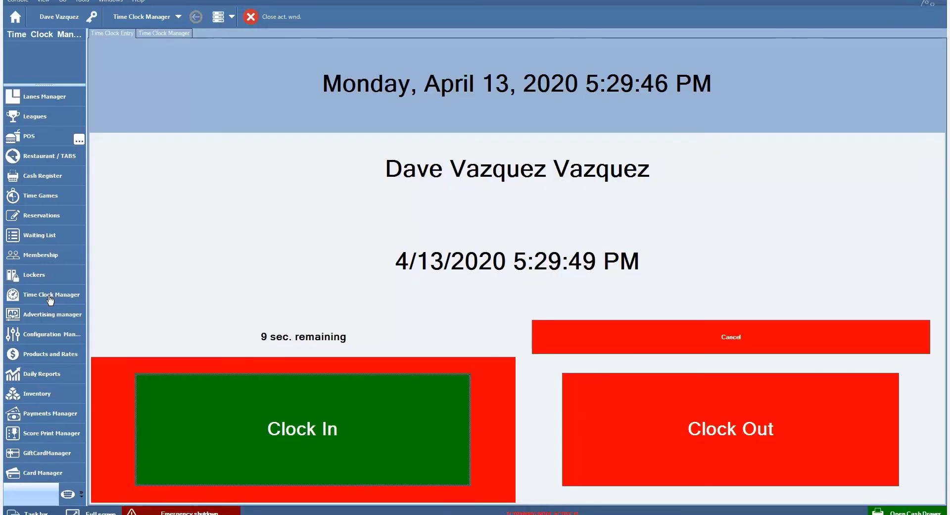
pyautogui.click(310, 434)
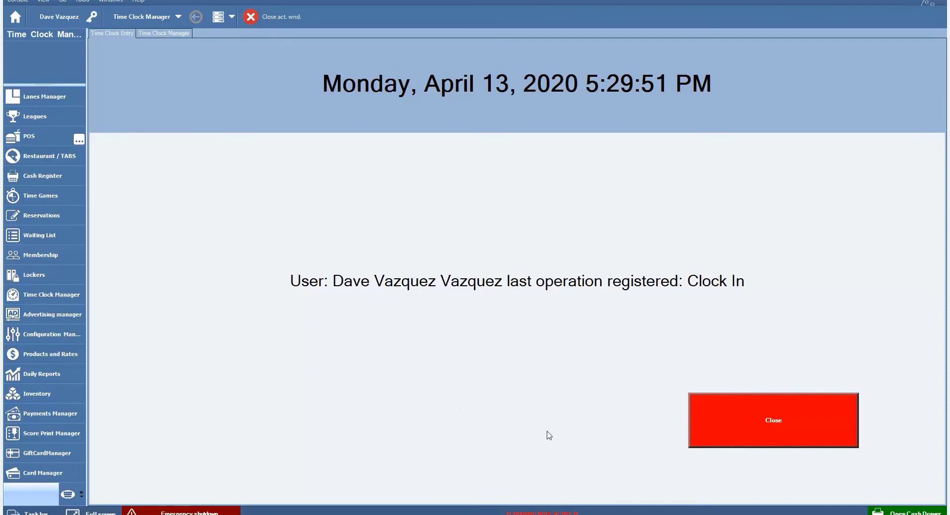
pyautogui.click(721, 415)
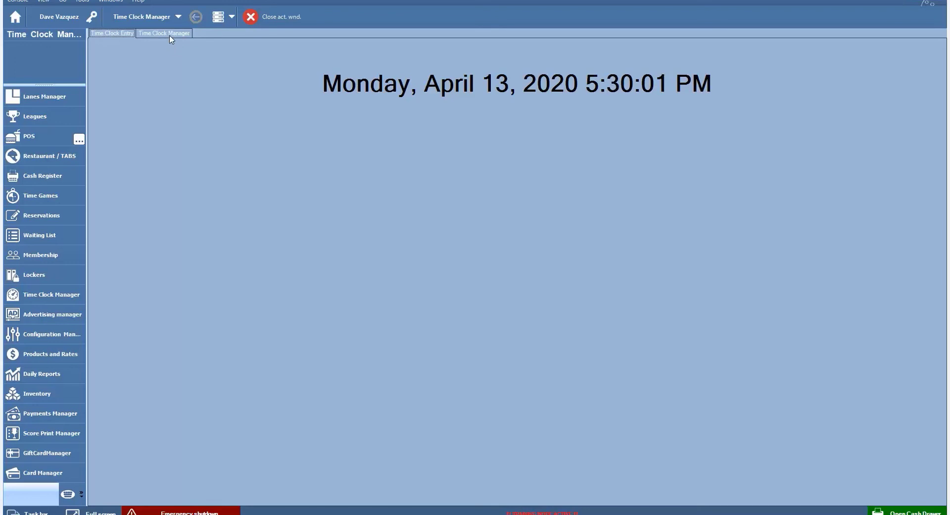
# View the clocked-in employee's time clock table and cancel the new time entry
pyautogui.click(170, 36)
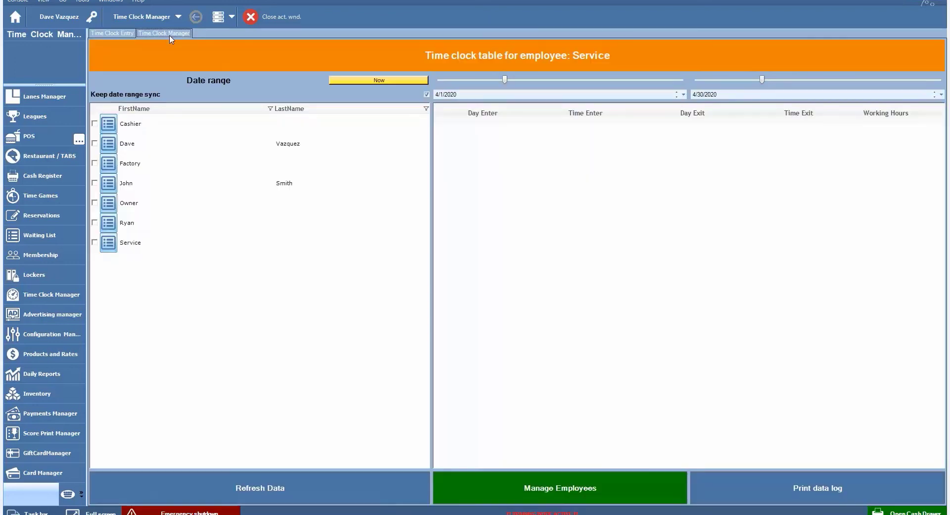
pyautogui.click(109, 143)
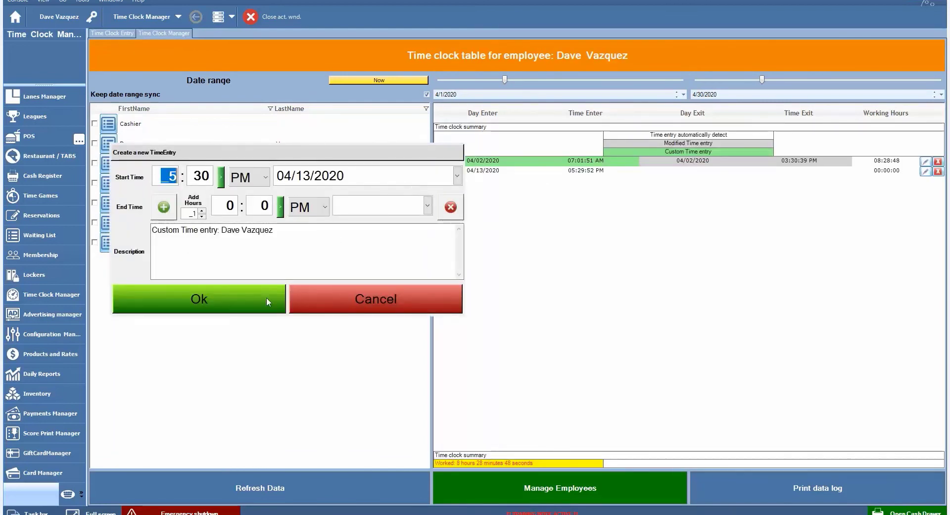
pyautogui.click(344, 299)
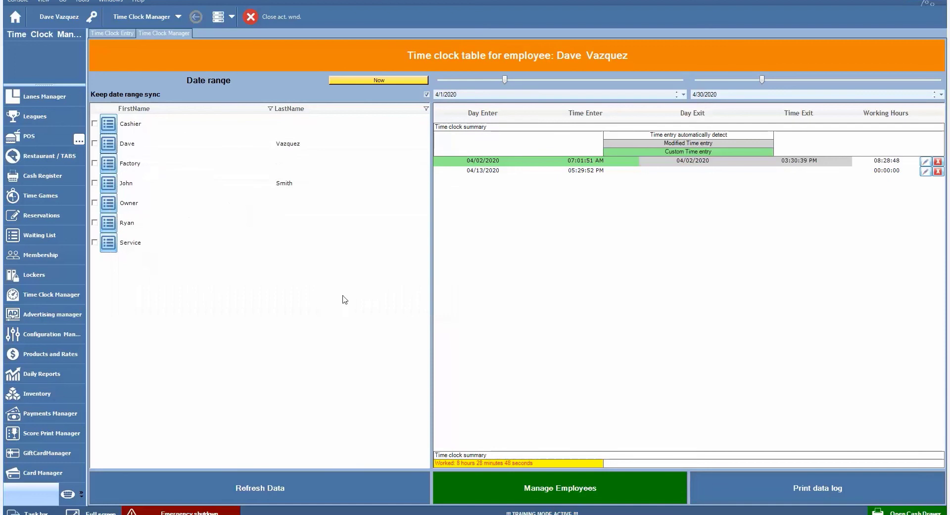
# Clock out the signed-in employee from the time clock entry screen and close the confirmation
pyautogui.click(129, 35)
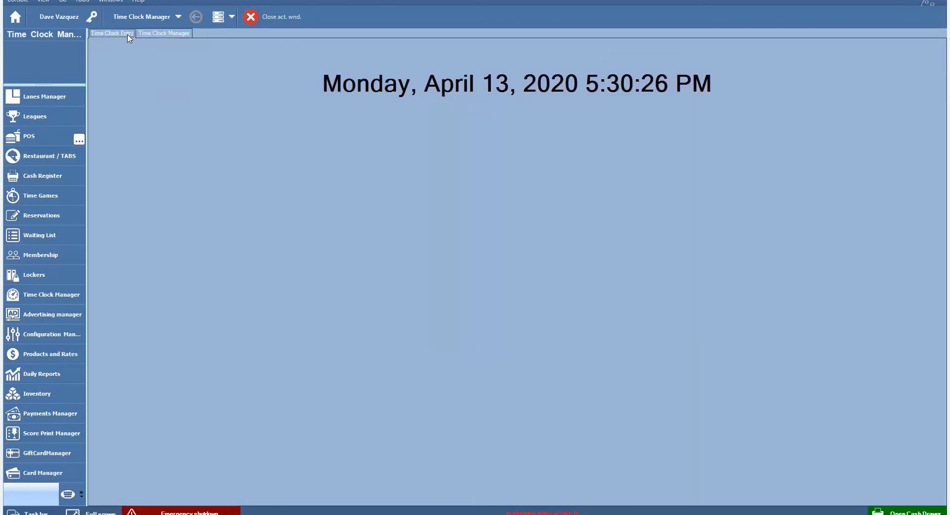
pyautogui.click(392, 408)
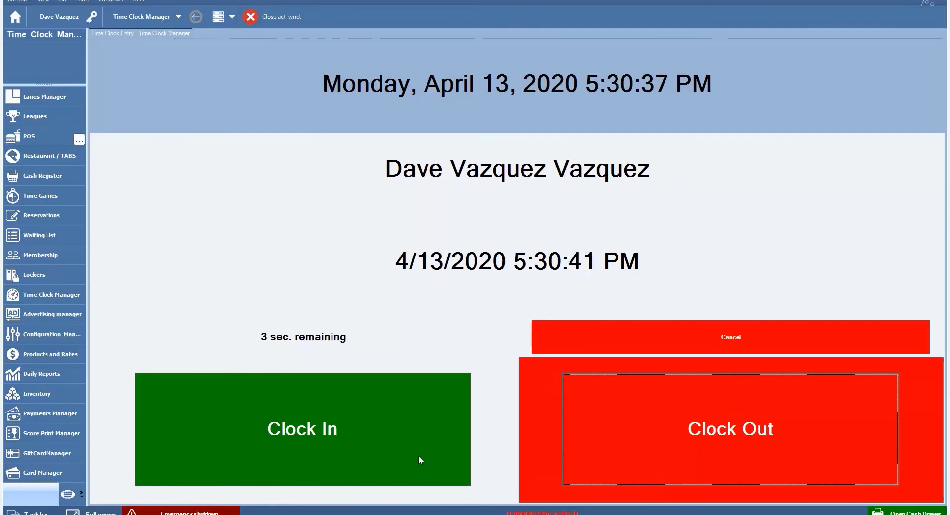
pyautogui.click(716, 434)
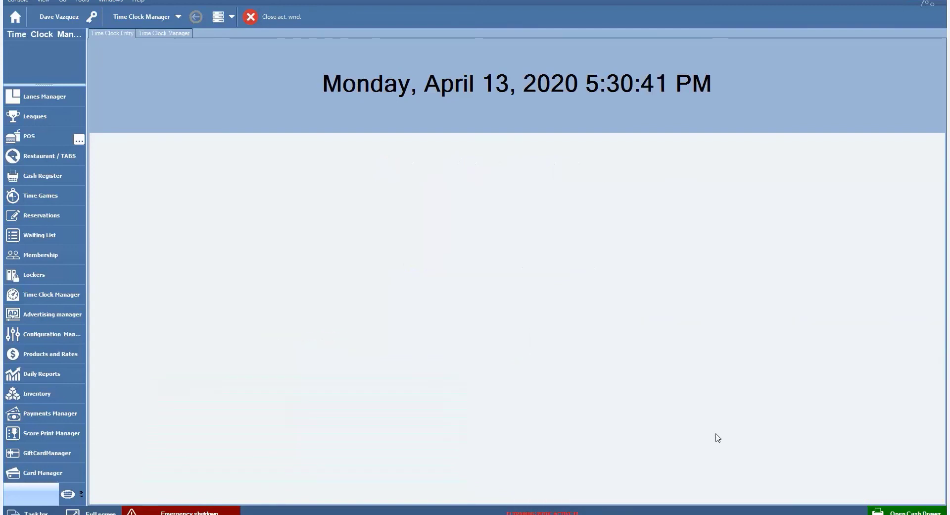
pyautogui.click(734, 417)
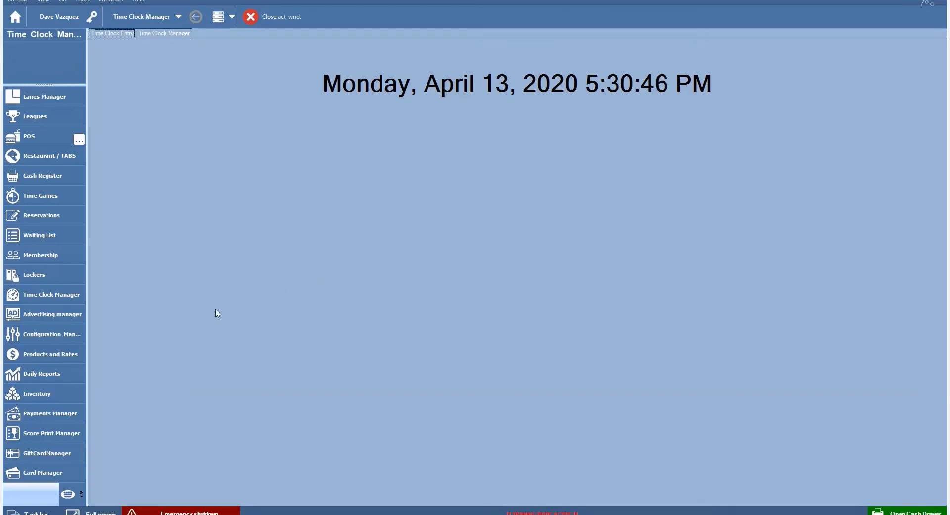
pyautogui.click(65, 316)
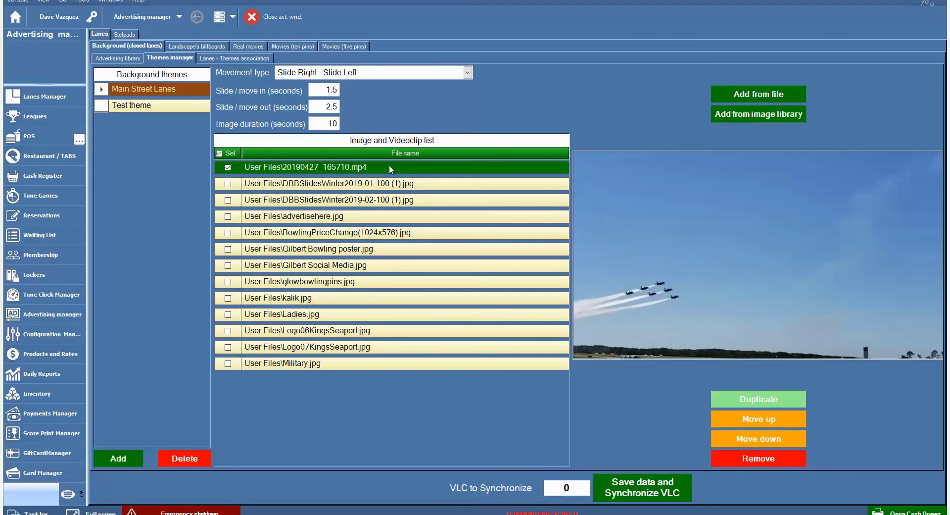
pyautogui.click(425, 188)
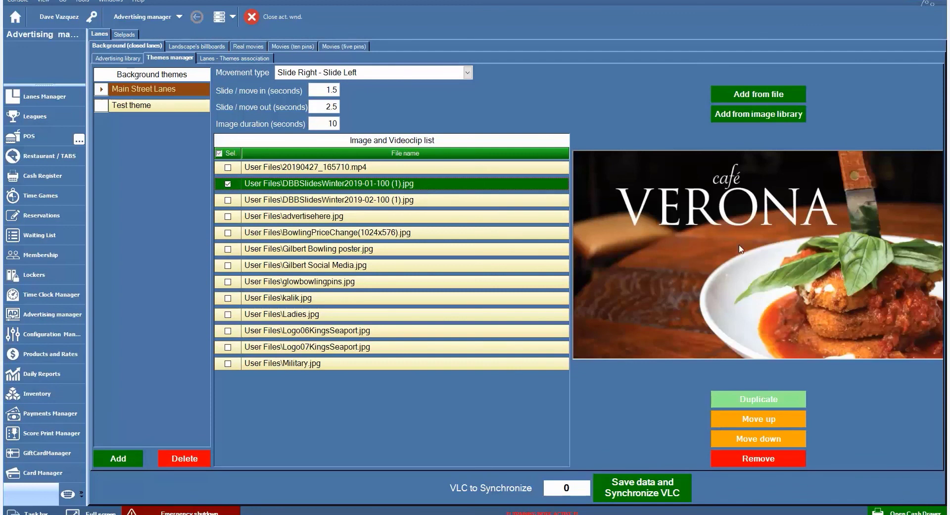
pyautogui.click(490, 200)
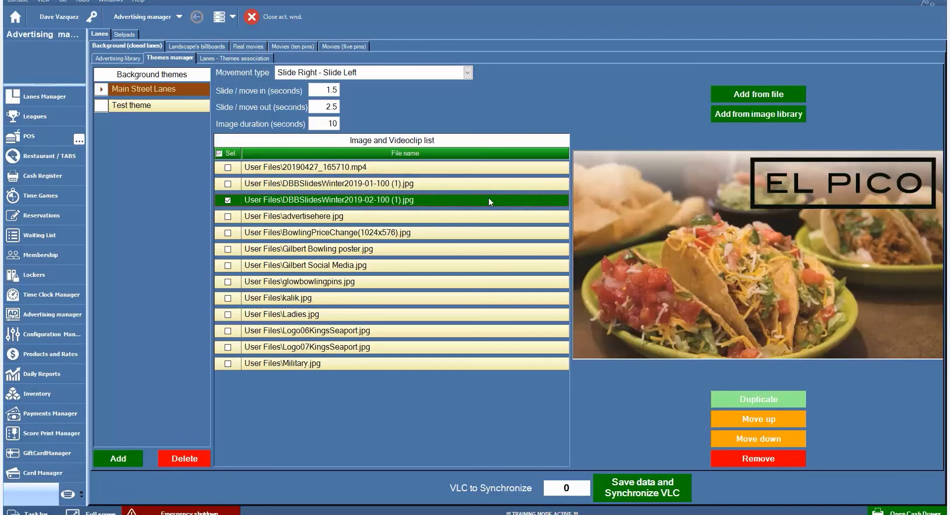
pyautogui.click(471, 220)
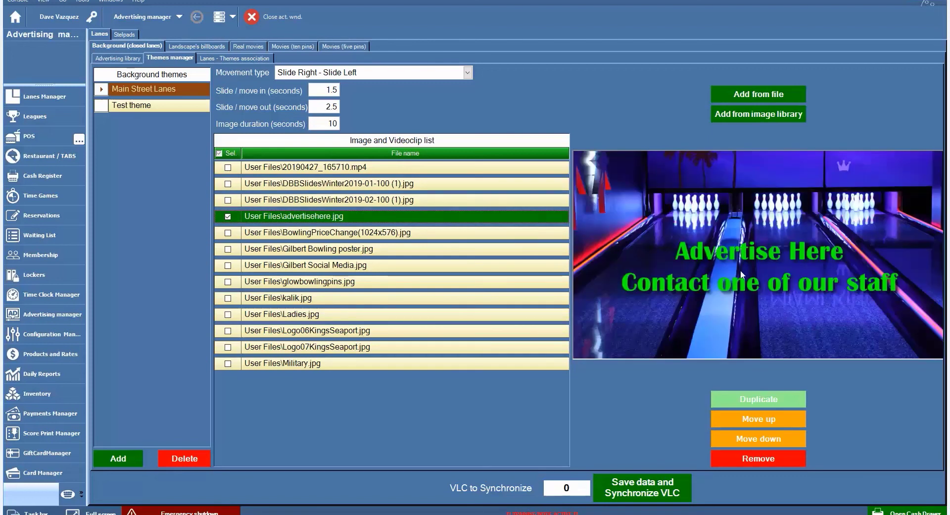
pyautogui.click(431, 234)
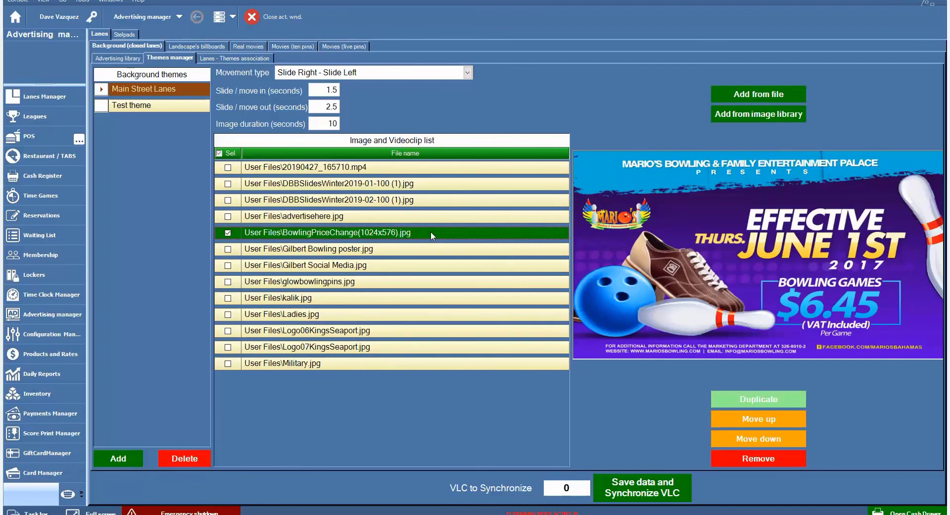
pyautogui.click(429, 253)
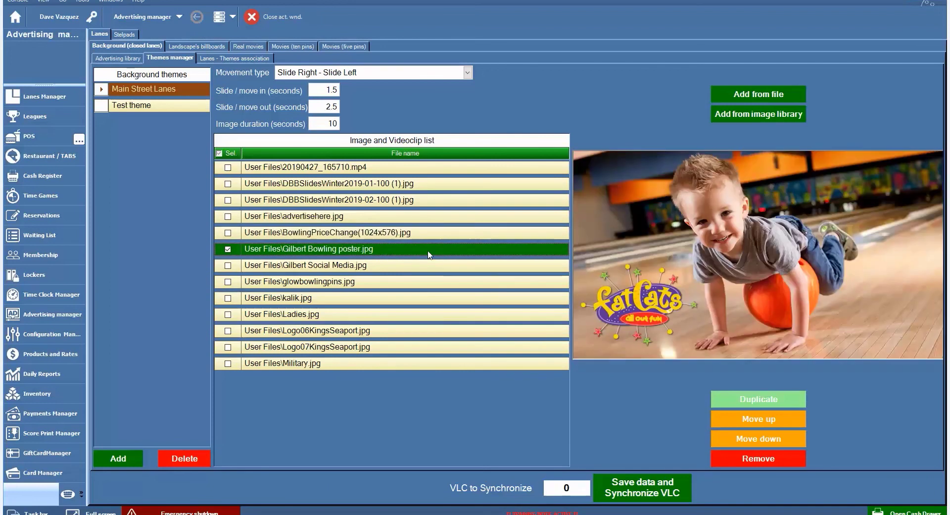
pyautogui.click(428, 267)
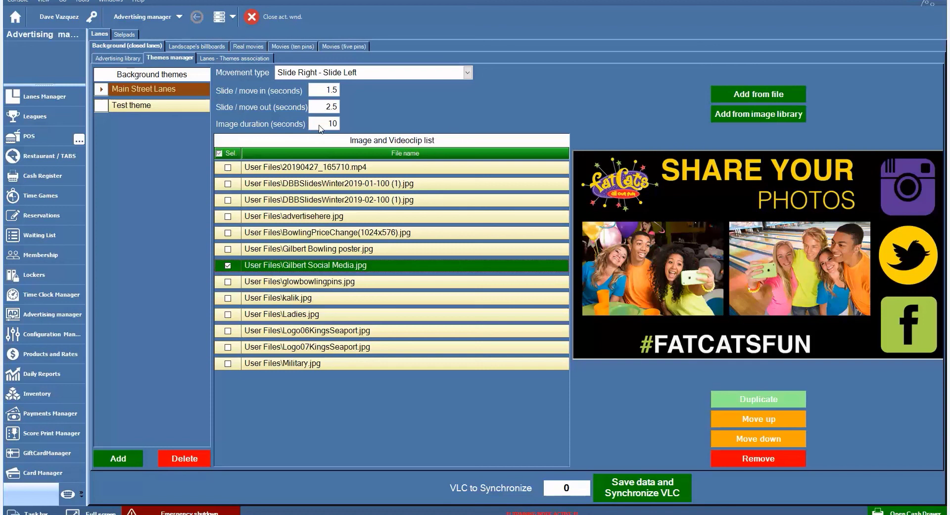
# Look over the landscape billboards and real movies throw classification, preview Goal_7sec.mp4 in the Default theme, and close the Advertising manager
pyautogui.click(212, 46)
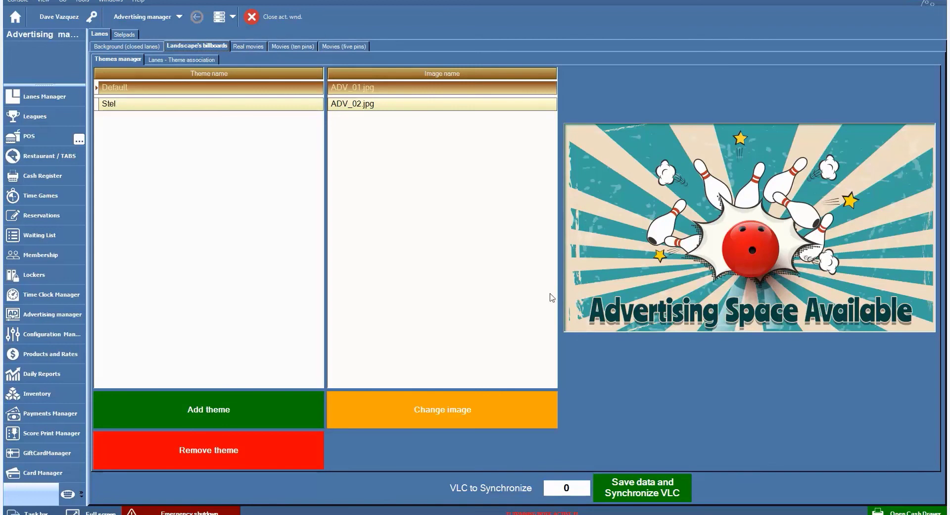
pyautogui.click(246, 46)
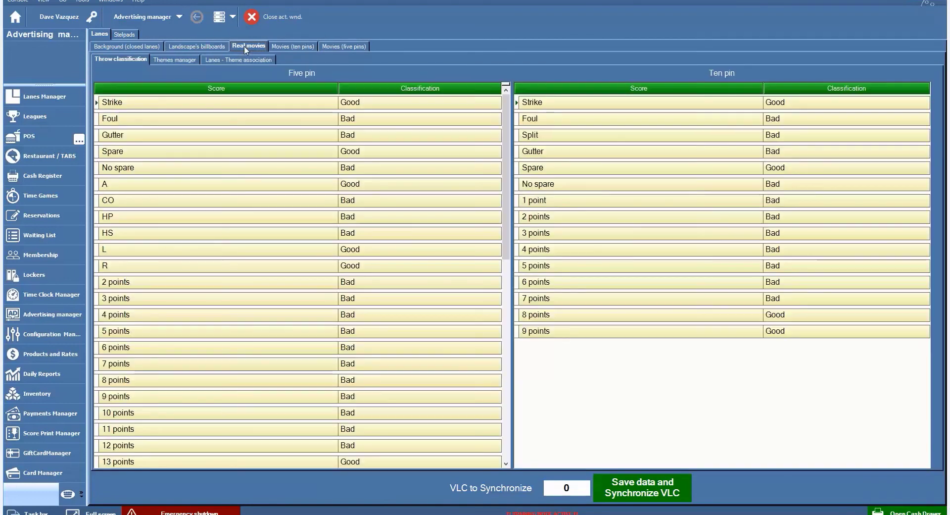
pyautogui.click(188, 60)
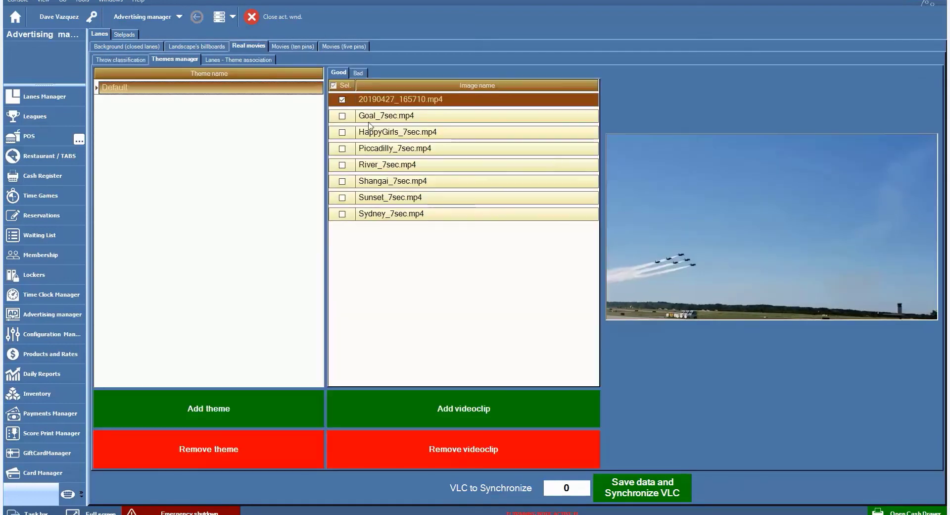
pyautogui.click(448, 118)
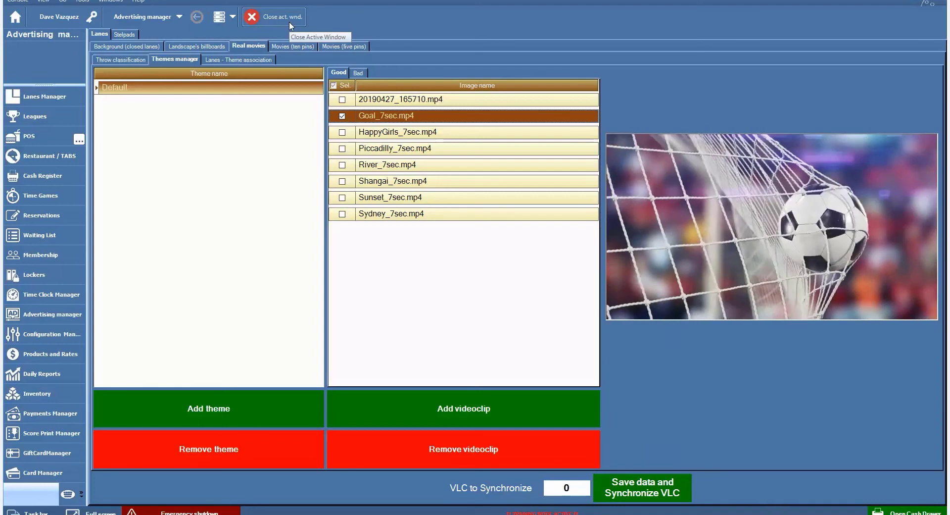
pyautogui.click(290, 21)
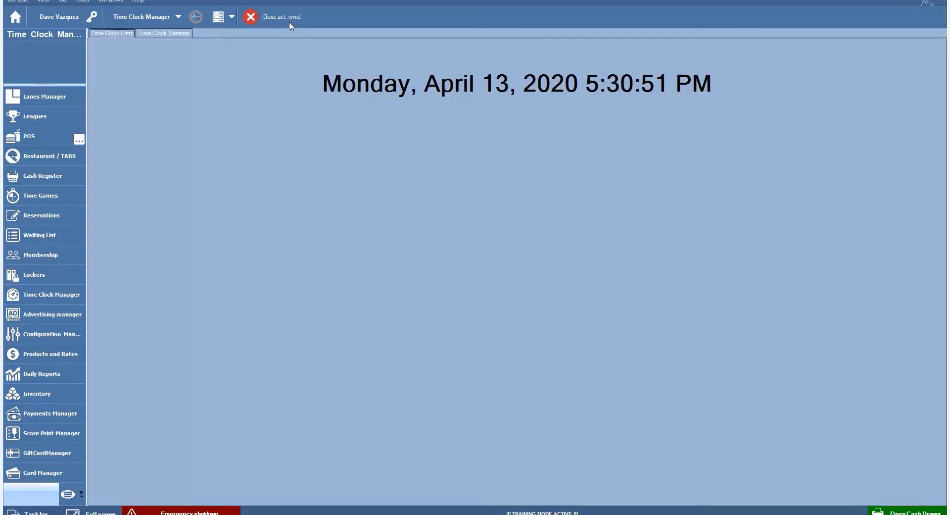
# Review the Configuration Manager's center details, database management, holidays and opening times, and device settings
pyautogui.click(49, 334)
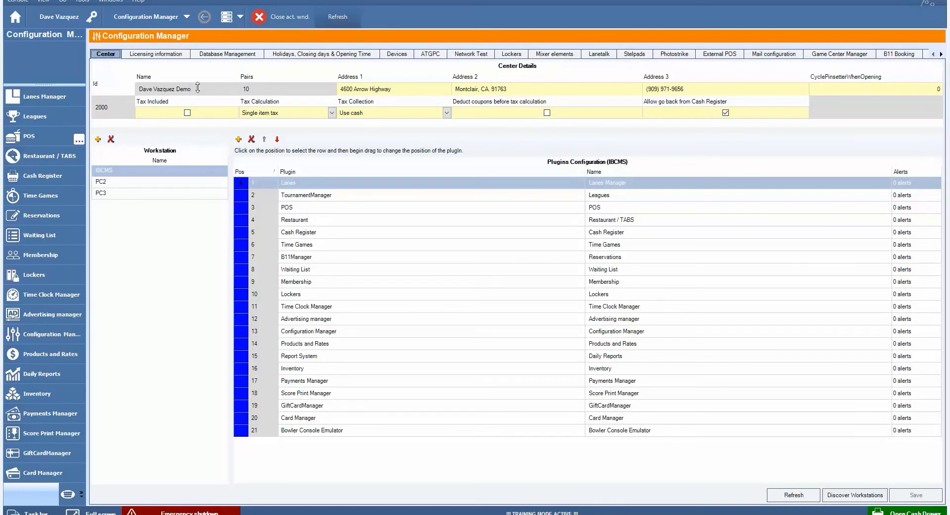
pyautogui.click(237, 57)
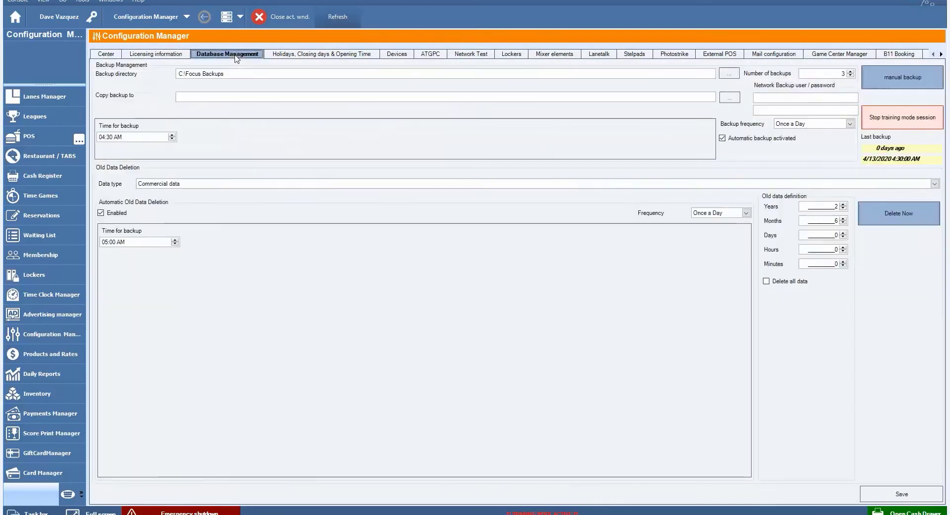
pyautogui.click(297, 57)
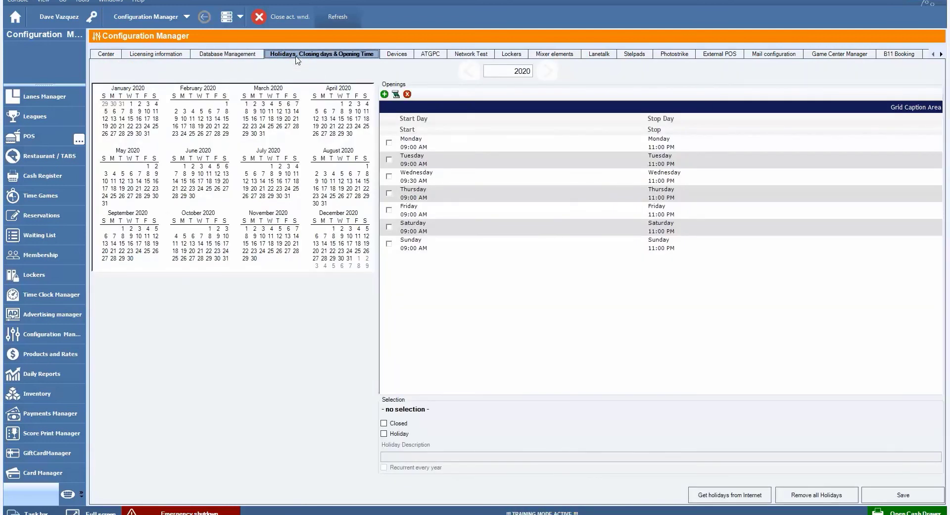
pyautogui.click(397, 56)
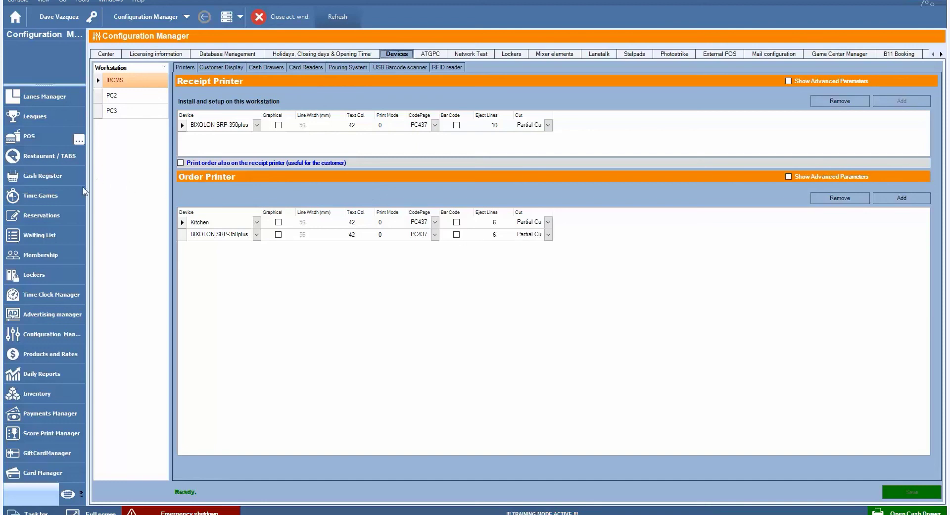
# Open Products and Rates and list the products in the Proshop category
pyautogui.click(63, 353)
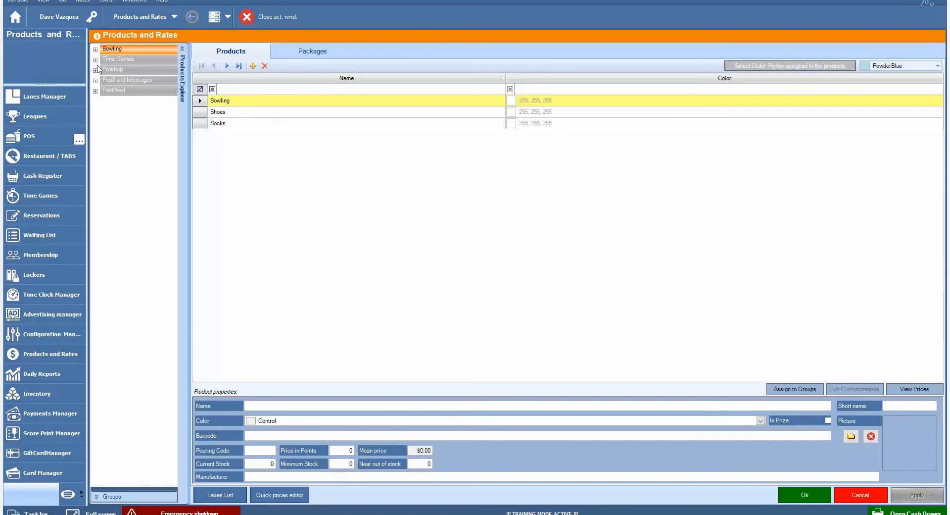
pyautogui.click(95, 70)
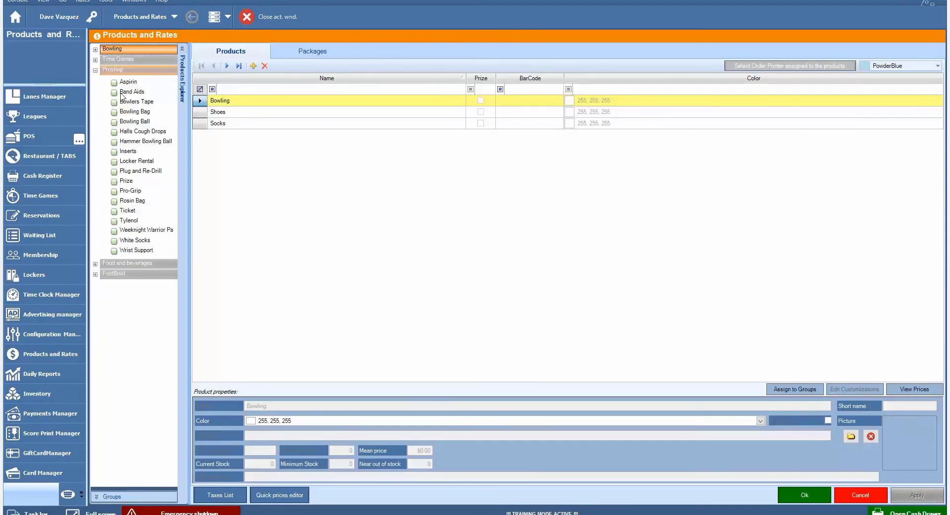
pyautogui.click(127, 71)
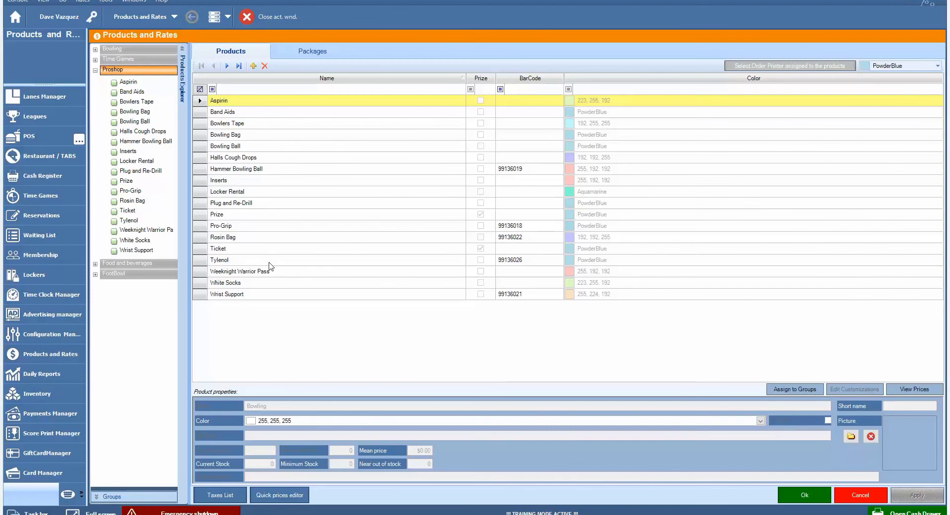
# Browse the Food and beverages products, expand that category, and view the rates for Burrito
pyautogui.click(140, 264)
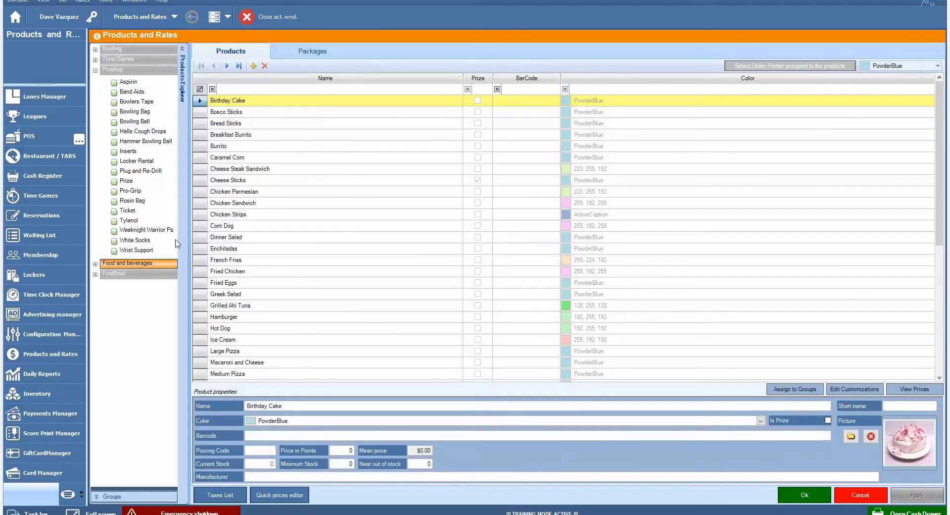
pyautogui.scroll(-3, 250, 216)
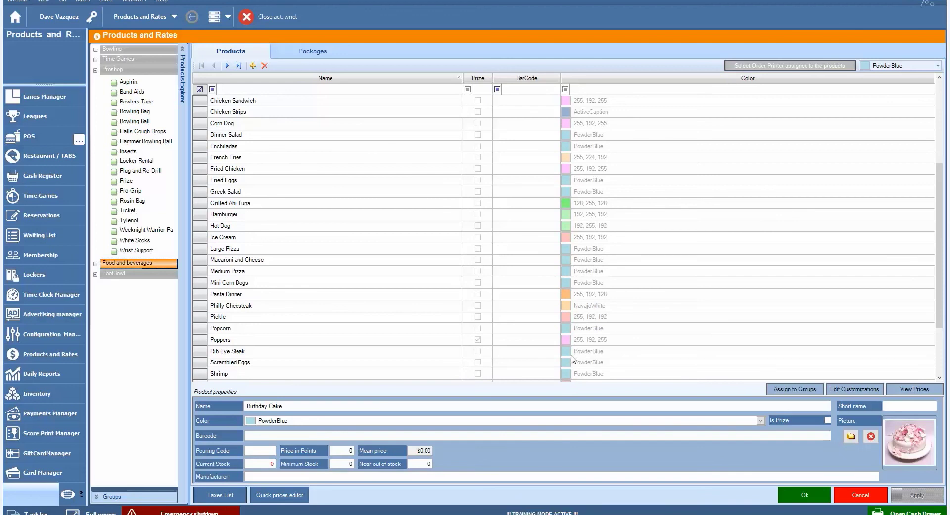
pyautogui.click(95, 264)
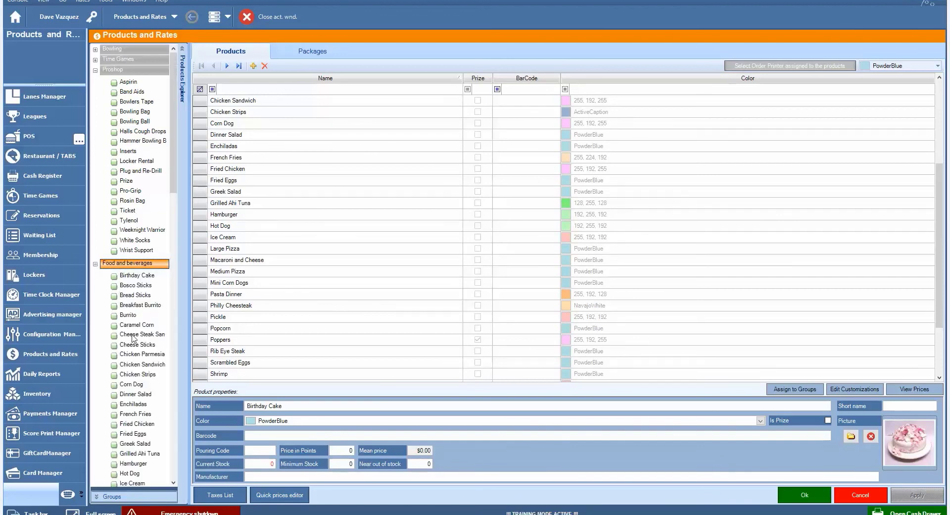
pyautogui.click(128, 315)
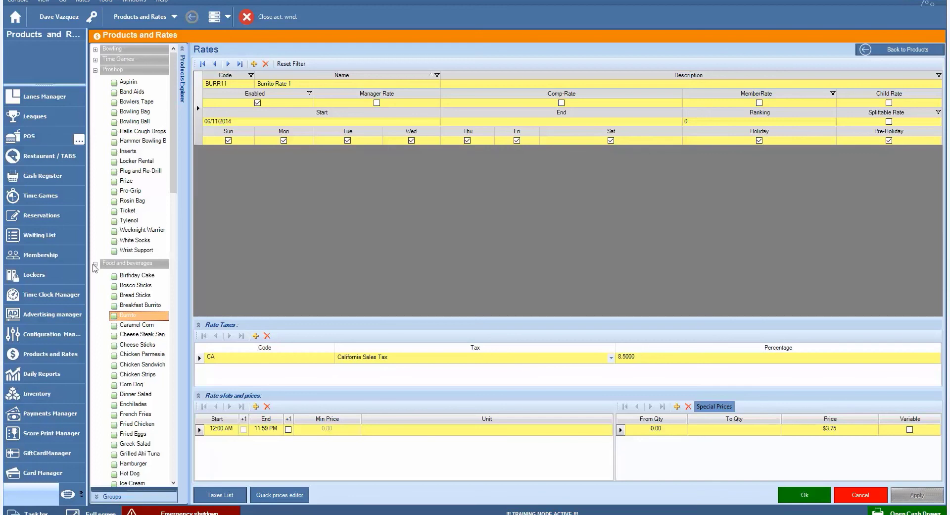
# Collapse the Food and beverages and Proshop categories, expand Bowling, and view the rates of the Bowling product
pyautogui.click(96, 265)
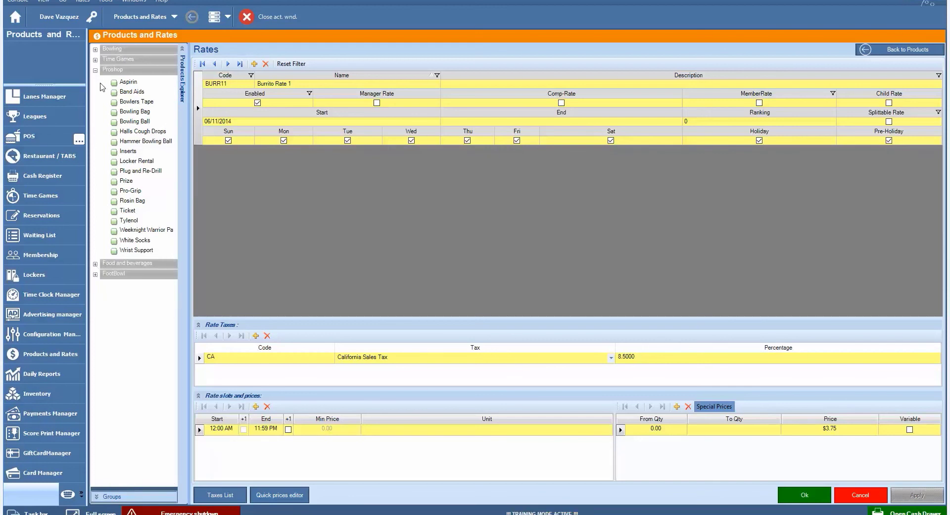
pyautogui.click(95, 71)
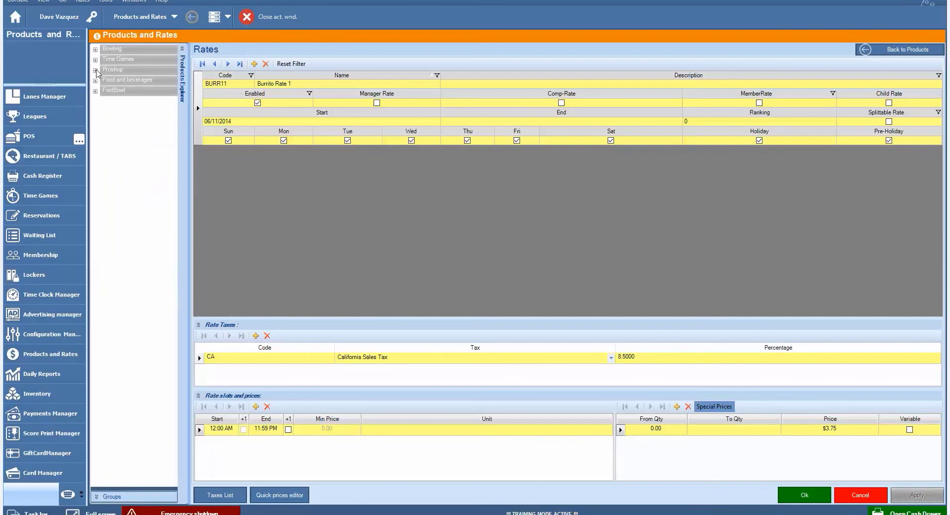
pyautogui.click(109, 49)
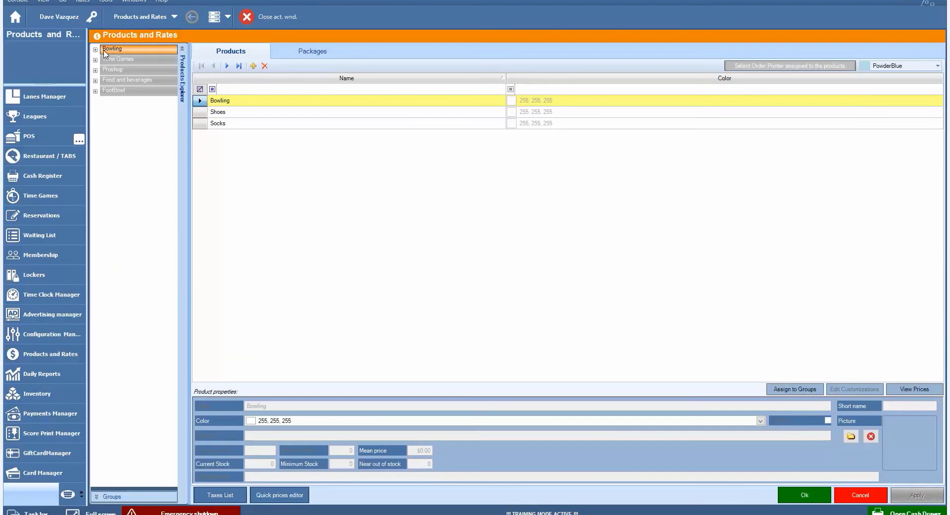
pyautogui.click(95, 49)
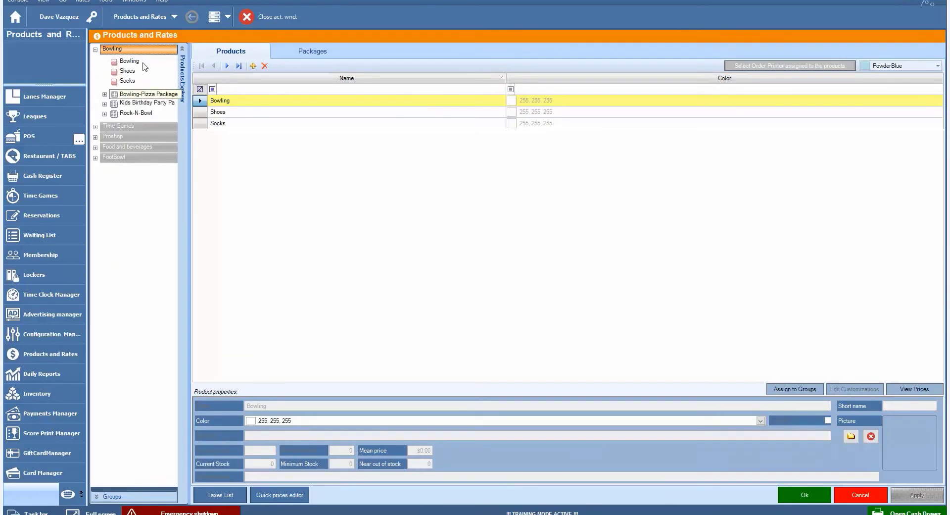
pyautogui.click(130, 61)
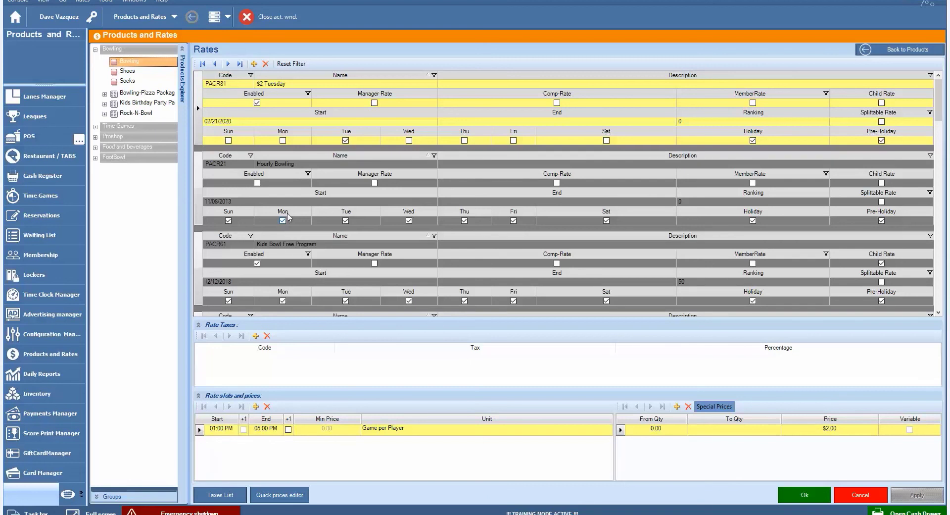
# Browse the Bowling rates and view the slots and prices for Hourly Bowling, League Bowler and Open Play
pyautogui.click(287, 168)
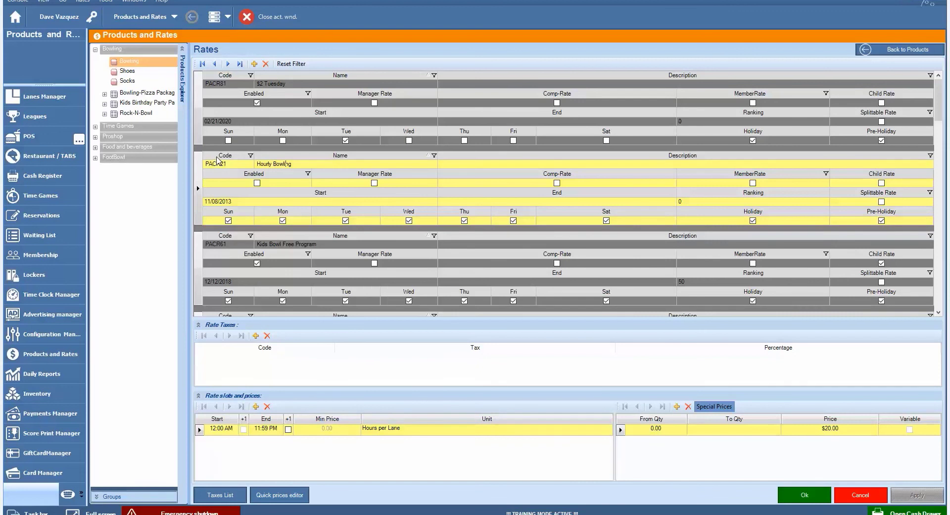
pyautogui.scroll(-3, 303, 218)
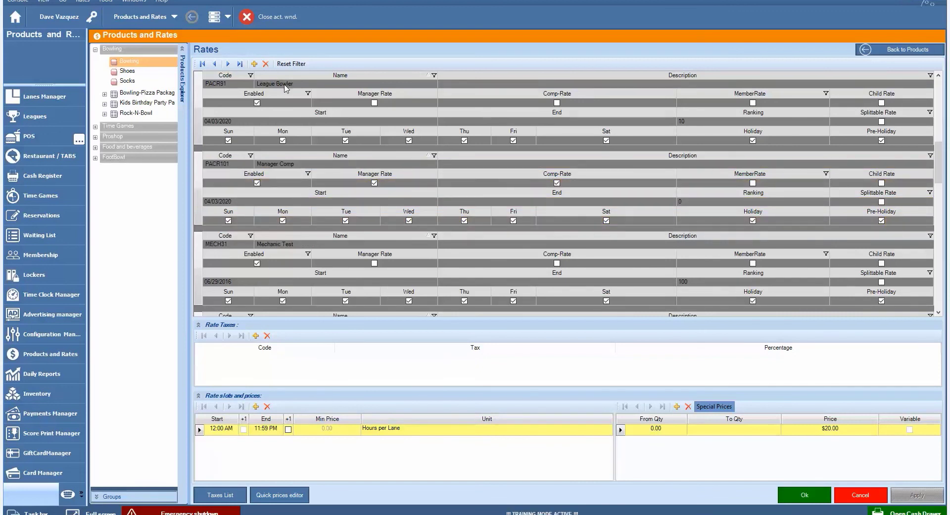
pyautogui.click(286, 88)
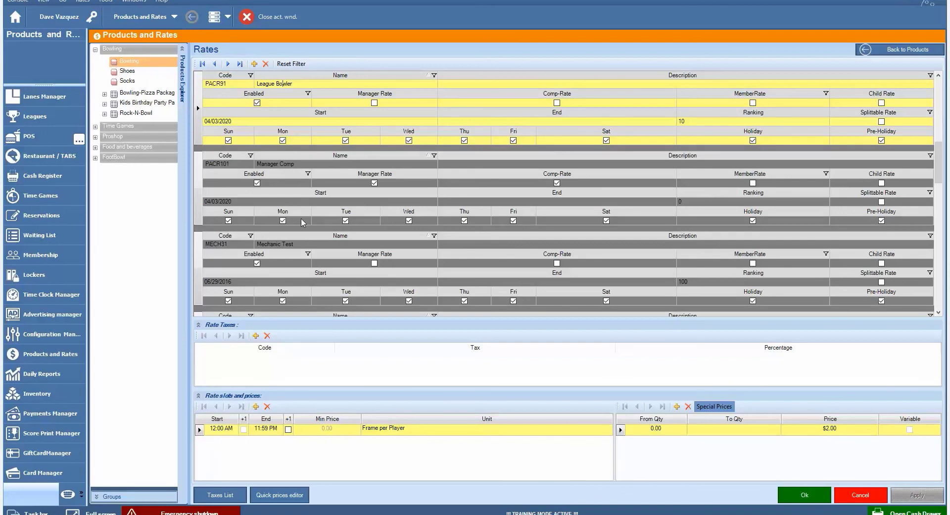
pyautogui.scroll(-3, 299, 232)
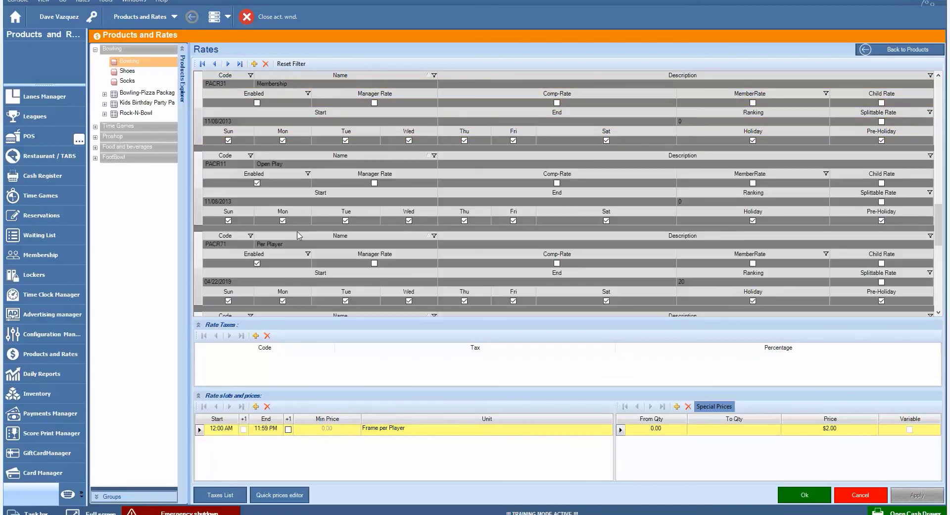
pyautogui.click(284, 178)
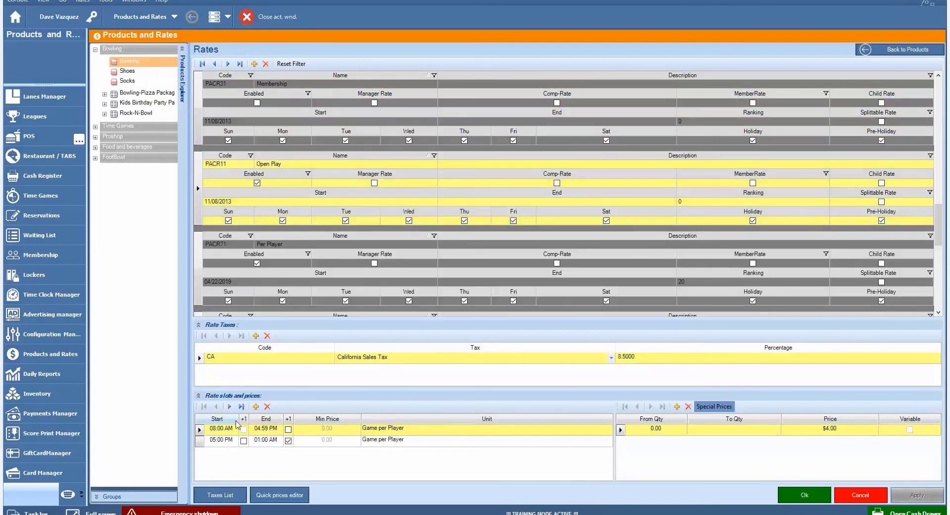
# Examine the start and end times of both Open Play rate slots, and close Products and Rates
pyautogui.click(220, 440)
pyautogui.click(217, 429)
pyautogui.click(265, 433)
pyautogui.click(218, 429)
pyautogui.click(258, 430)
pyautogui.press('Return')
pyautogui.click(208, 440)
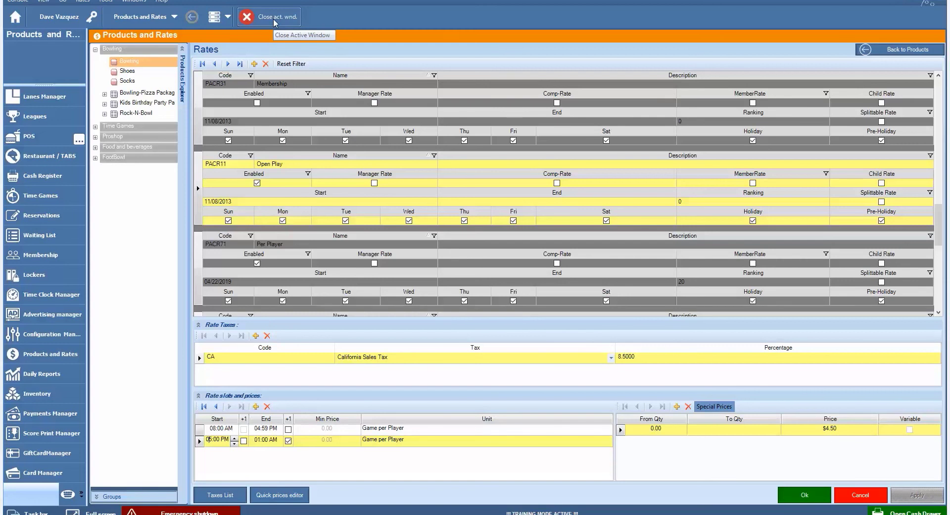
pyautogui.click(274, 22)
# Open Daily Reports, preview the Detailed Report through its second page, and close the preview
pyautogui.click(49, 373)
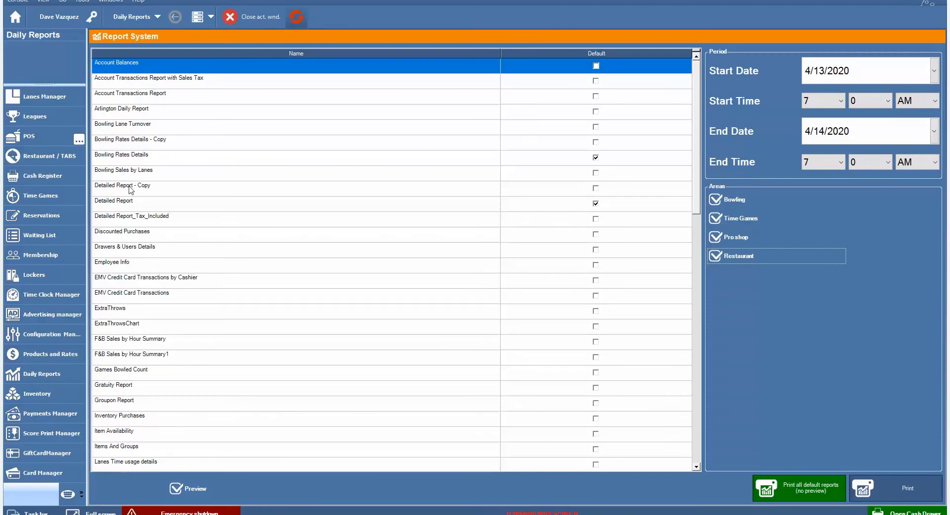
pyautogui.click(130, 202)
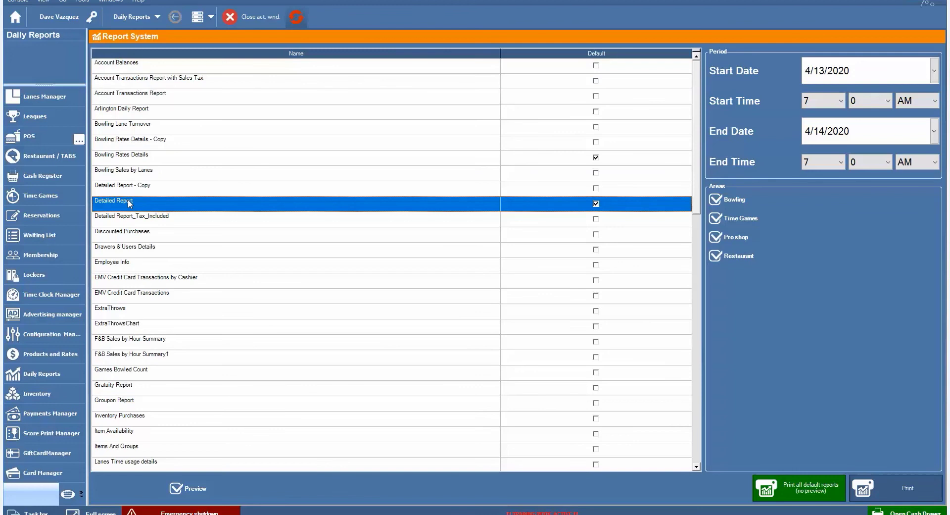
pyautogui.click(595, 156)
pyautogui.click(881, 490)
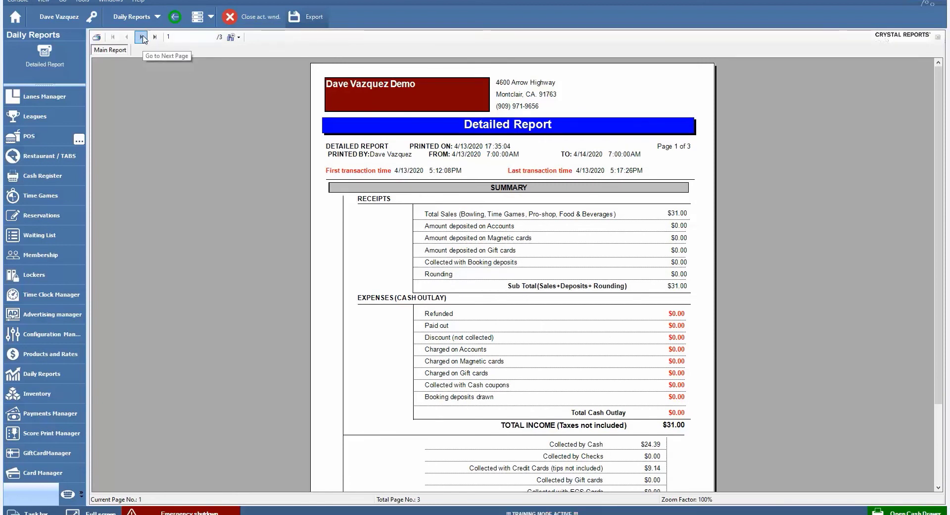
pyautogui.click(142, 37)
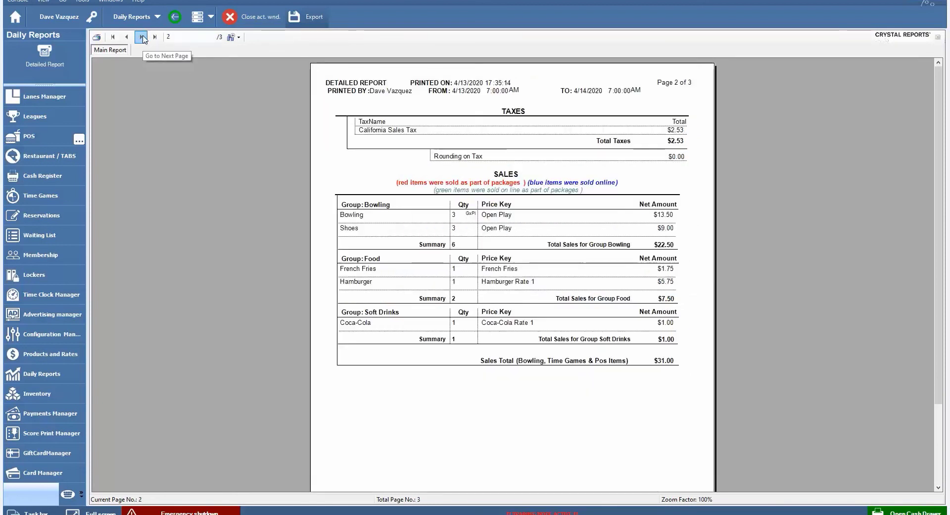
pyautogui.click(260, 16)
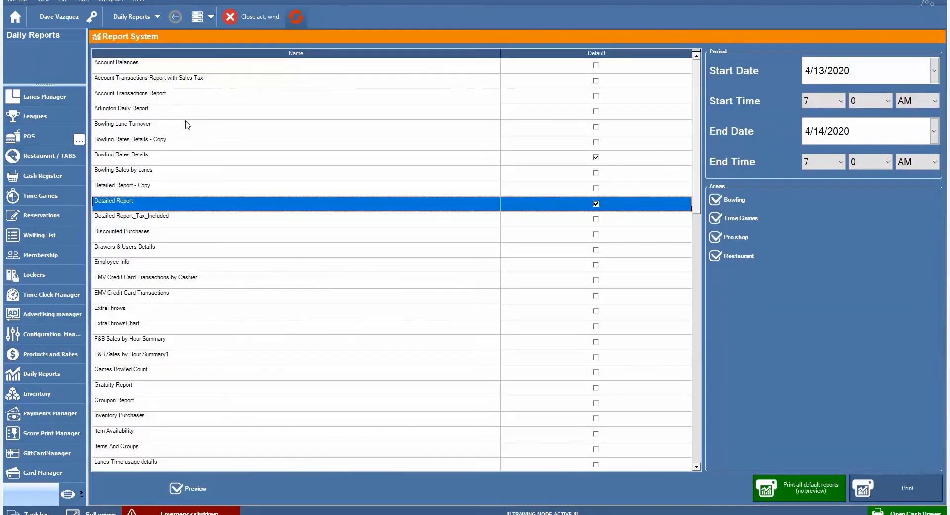
# Look through the rest of the available reports down to Voided Payments
pyautogui.scroll(-1, 187, 124)
pyautogui.scroll(-1, 187, 124)
pyautogui.scroll(-5, 187, 125)
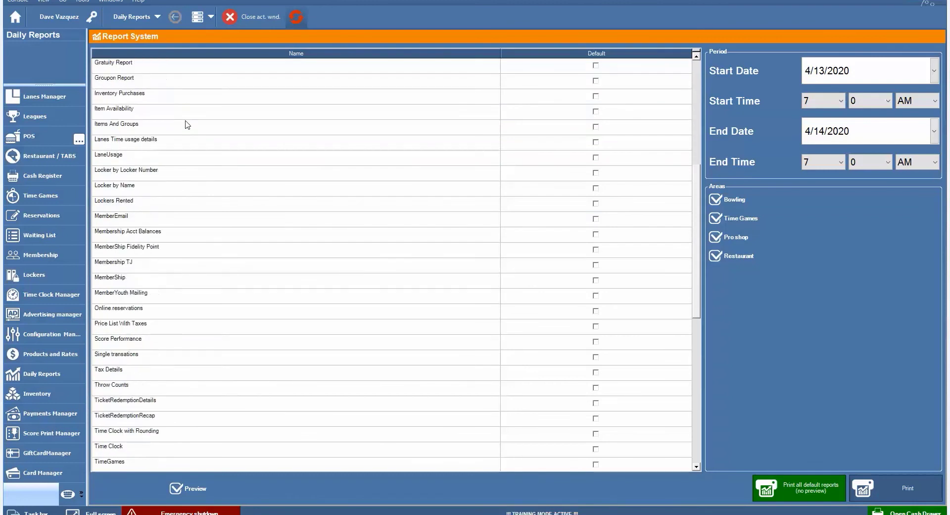
pyautogui.scroll(-2, 187, 125)
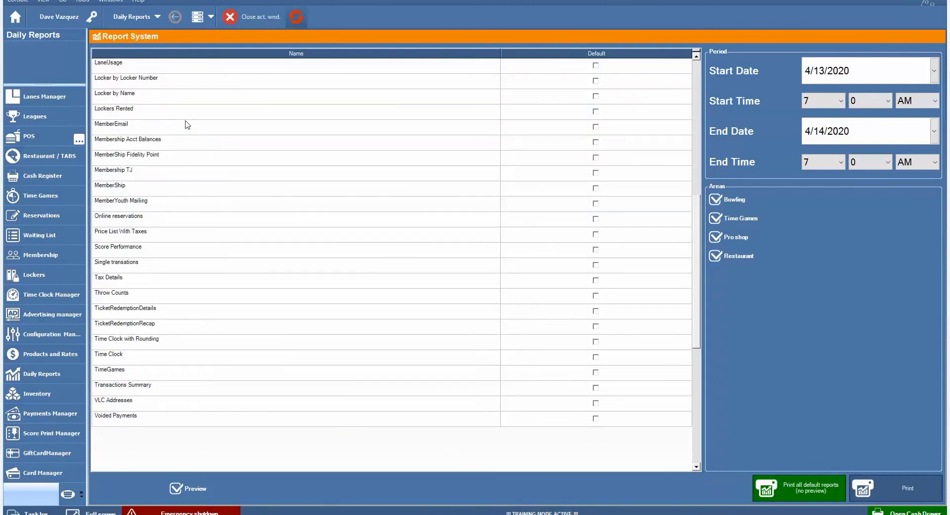
# Open Inventory, show only the Beer group's products, and point out the order quantity for Amber Bock
pyautogui.click(48, 396)
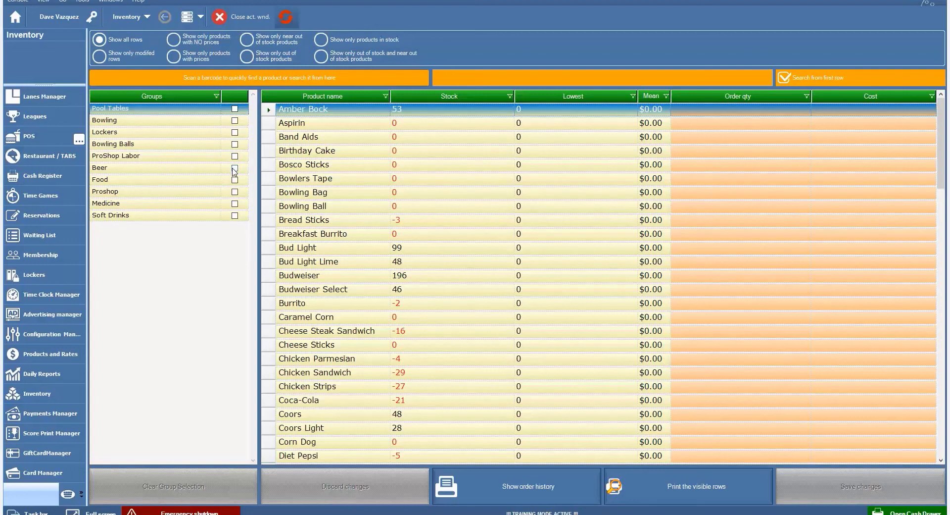
pyautogui.click(234, 168)
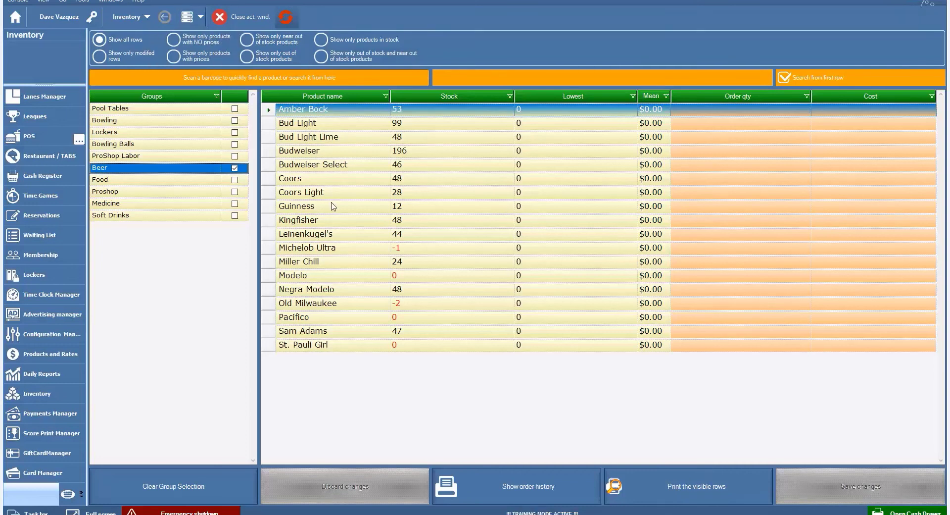
pyautogui.click(716, 113)
# Open Payments Manager, view the details of the first open tab, and close the Payments Manager and Inventory windows
pyautogui.click(50, 414)
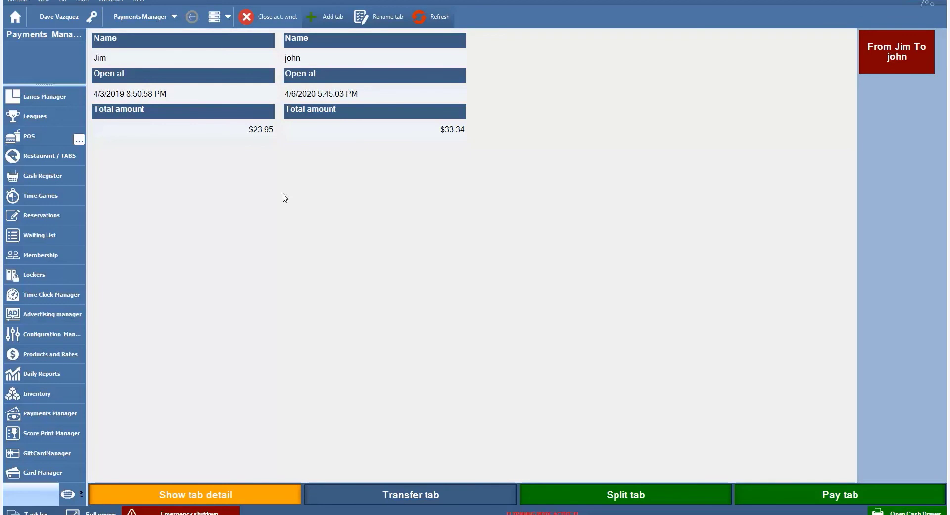
pyautogui.click(159, 74)
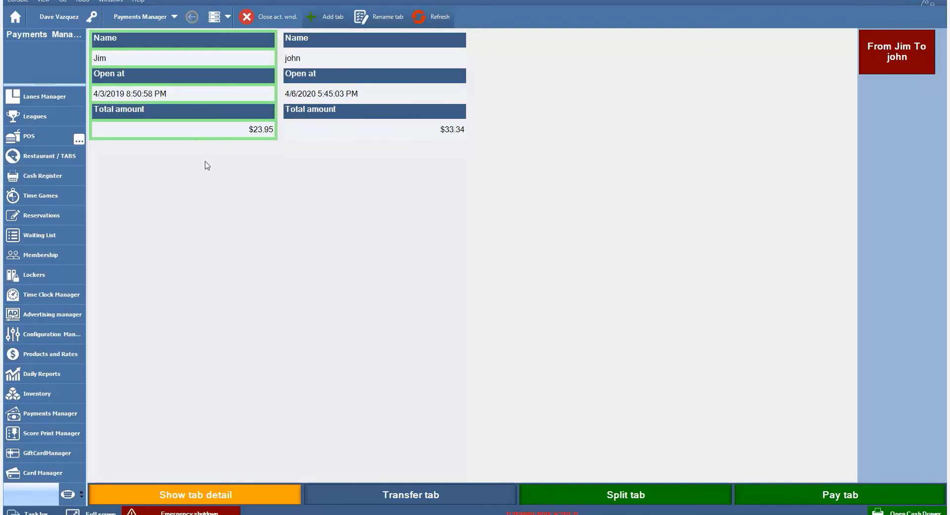
pyautogui.click(235, 494)
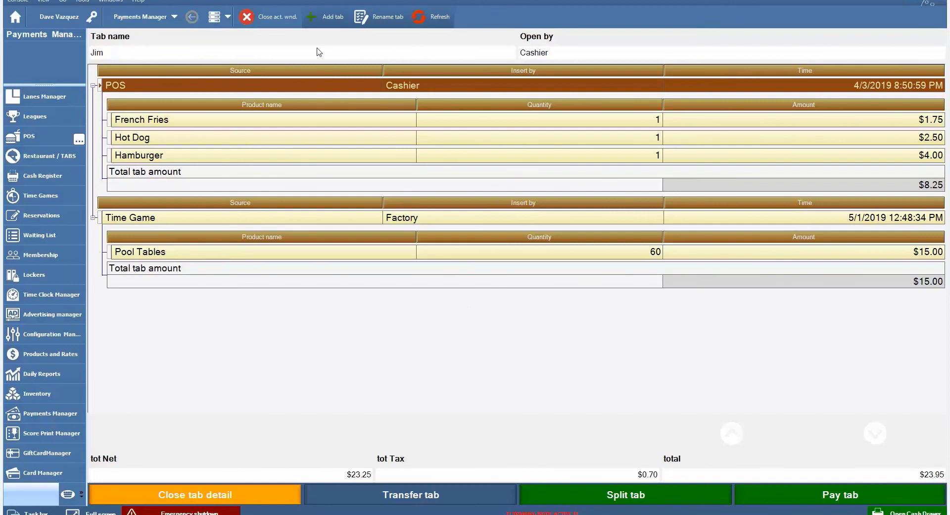
pyautogui.click(276, 16)
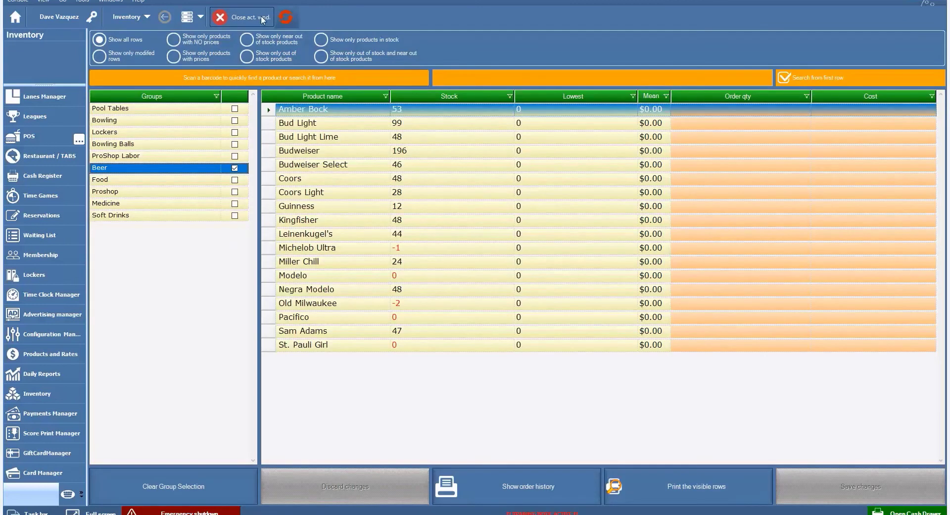
pyautogui.click(261, 18)
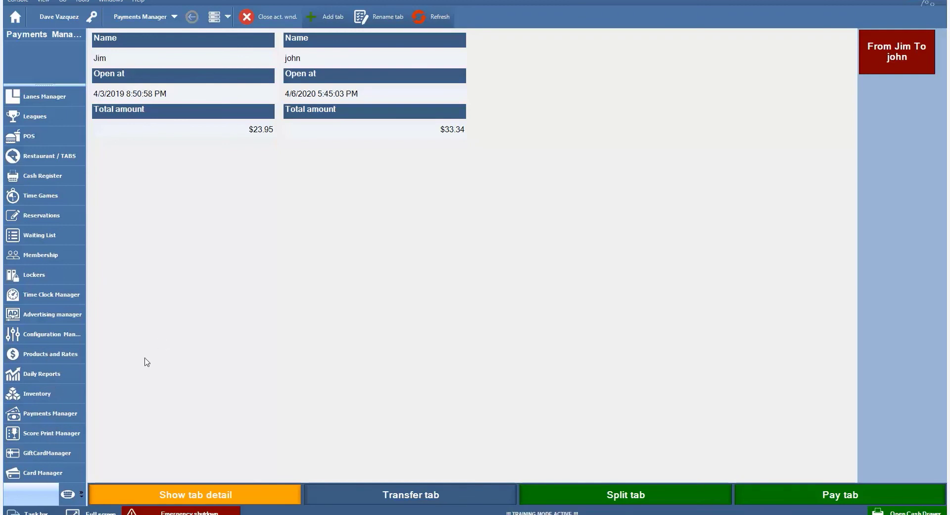
# Open Score Print Manager and list the closed games starting from 4/1/2020
pyautogui.click(54, 434)
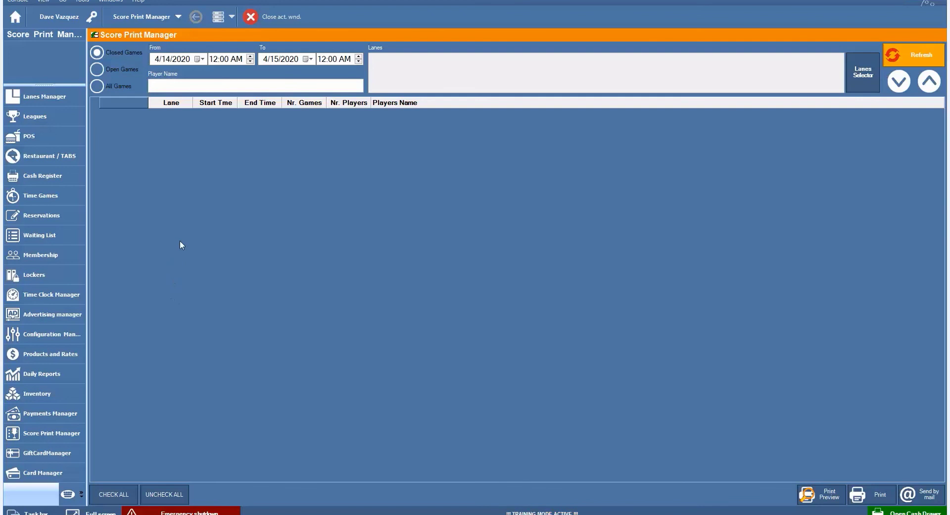
pyautogui.click(201, 60)
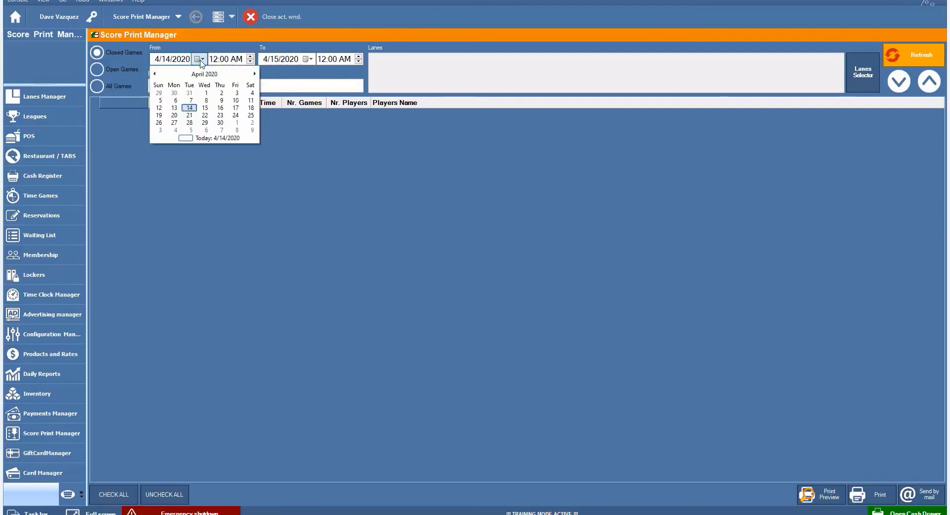
pyautogui.click(206, 93)
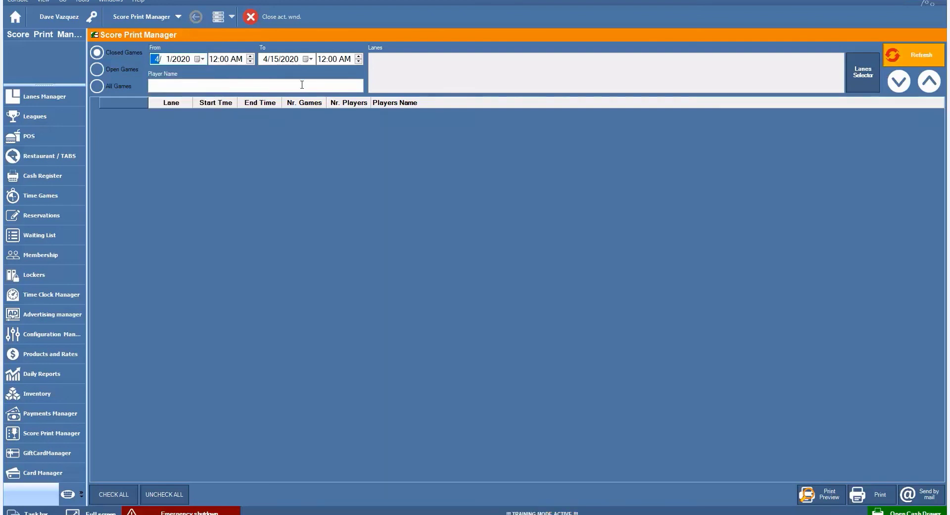
pyautogui.click(896, 57)
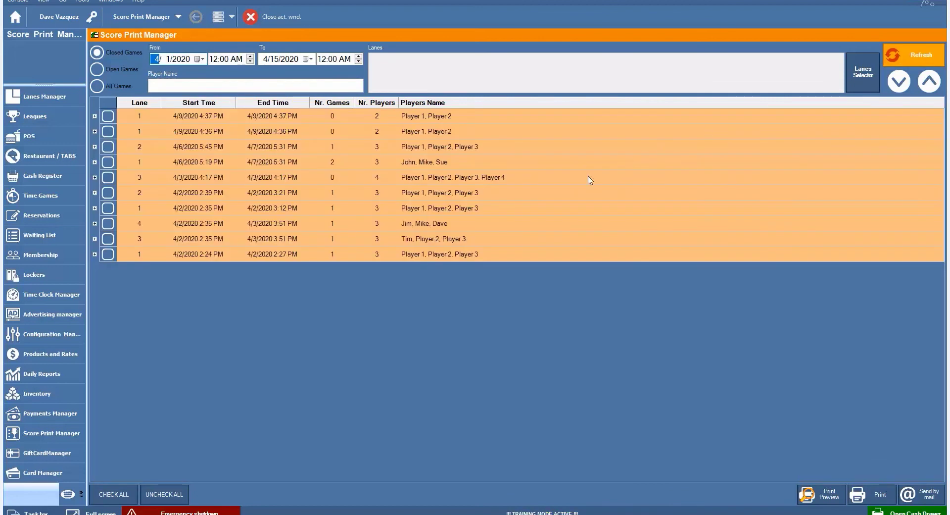
# Expand and select the lane 1 game started 4/2/2020 2:24 PM, and preview its Player Score report down to the statistics
pyautogui.click(94, 255)
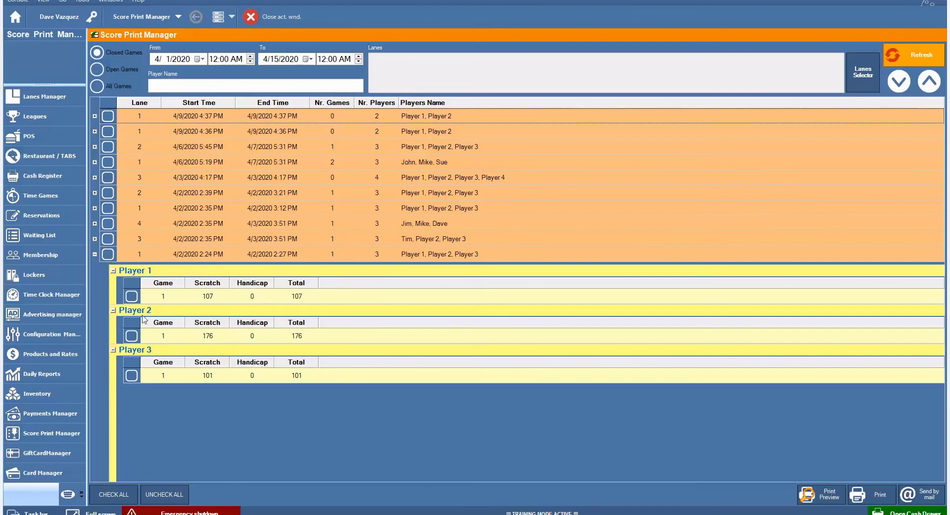
pyautogui.click(109, 255)
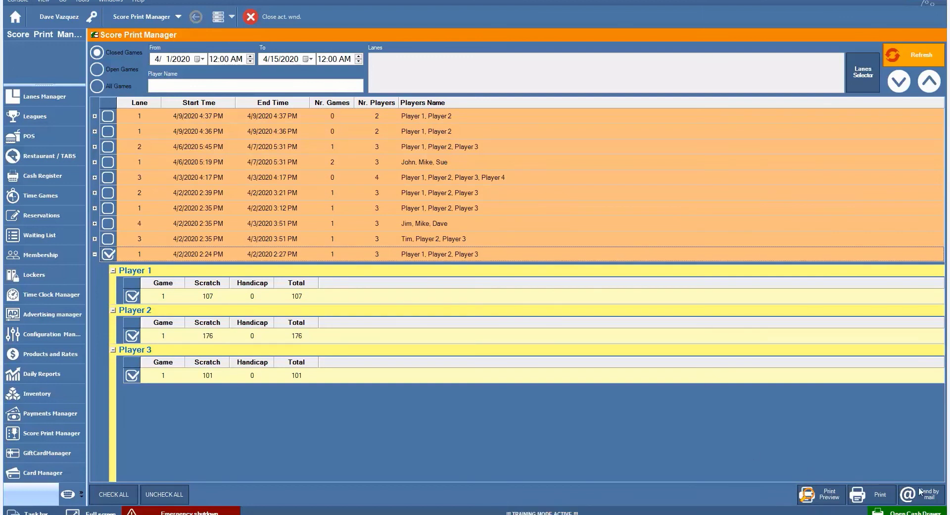
pyautogui.click(820, 495)
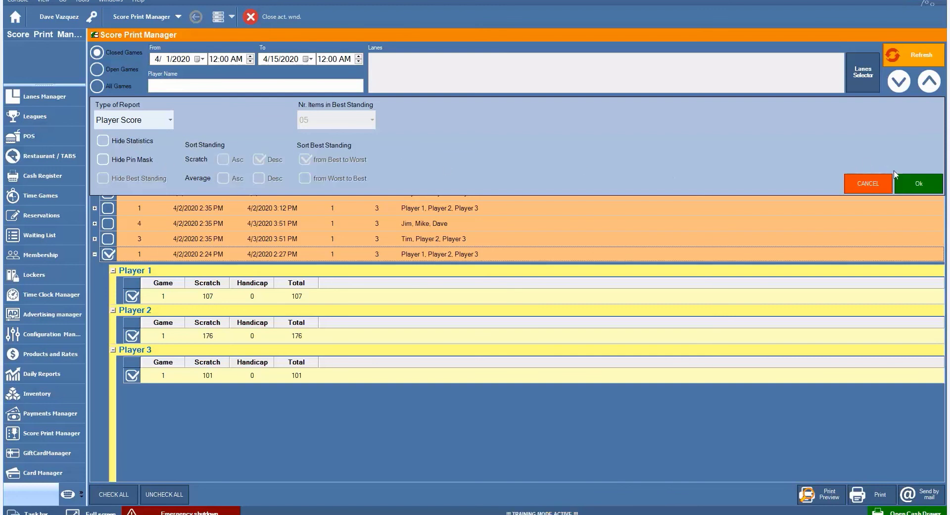
pyautogui.click(904, 185)
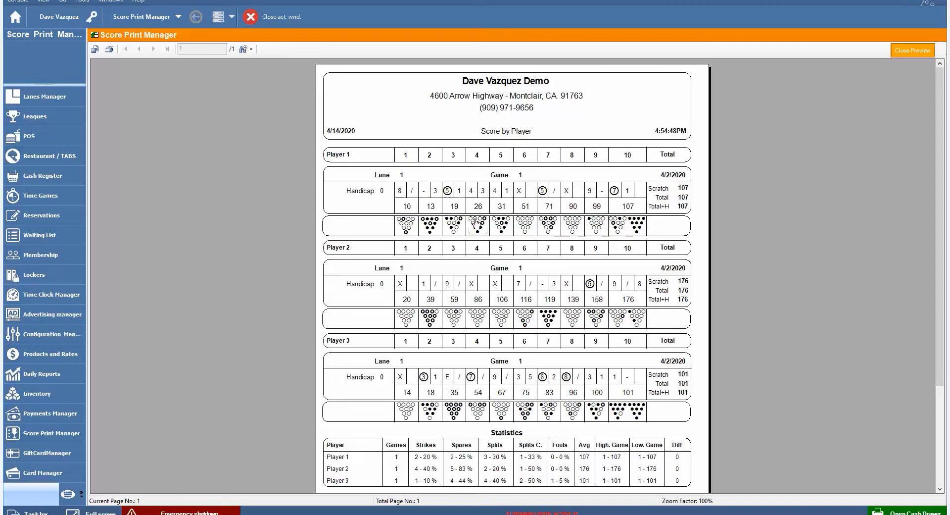
pyautogui.scroll(-3, 484, 213)
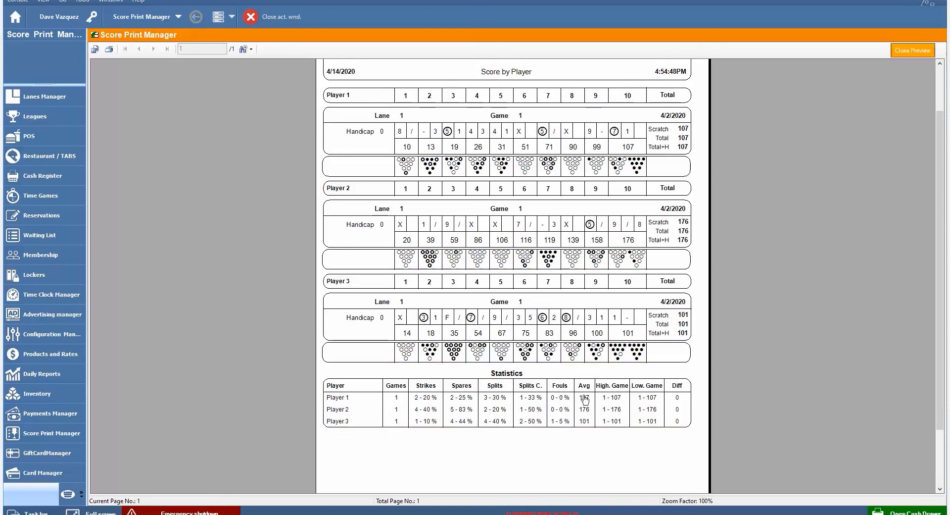
pyautogui.scroll(3, 472, 317)
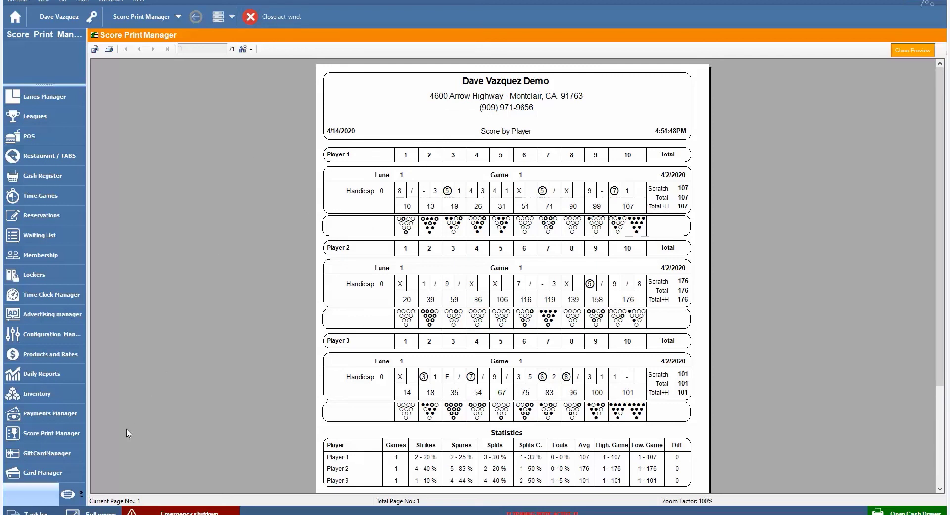
# Open the Gift Card Manager and start a card sale using the $25 Giftcard template
pyautogui.click(41, 458)
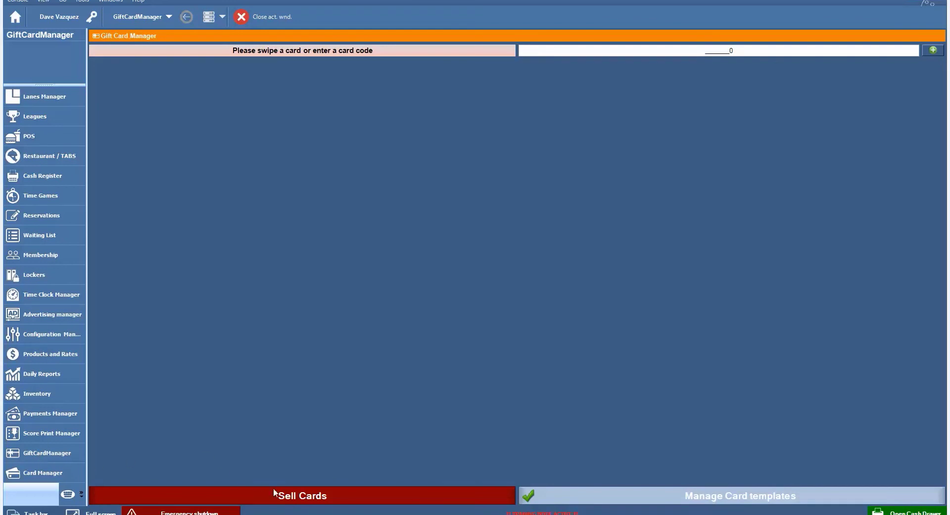
pyautogui.click(294, 496)
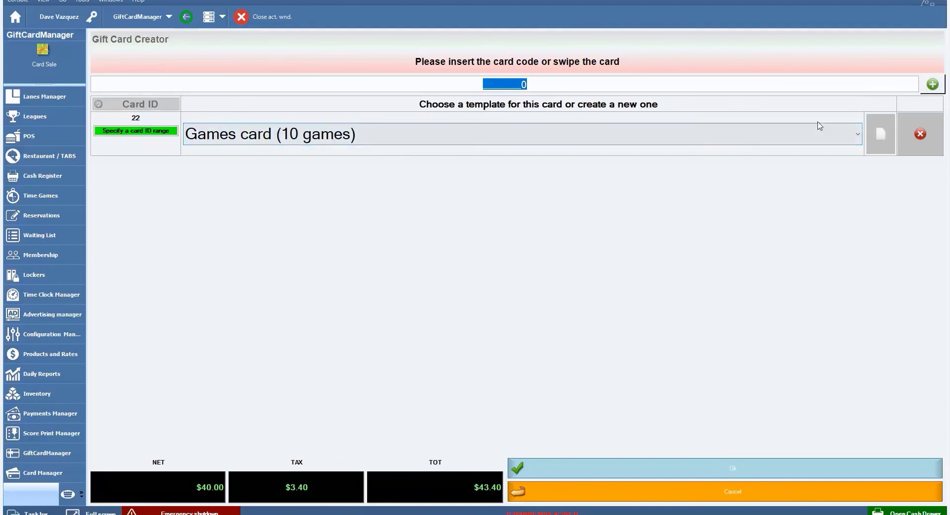
pyautogui.click(855, 137)
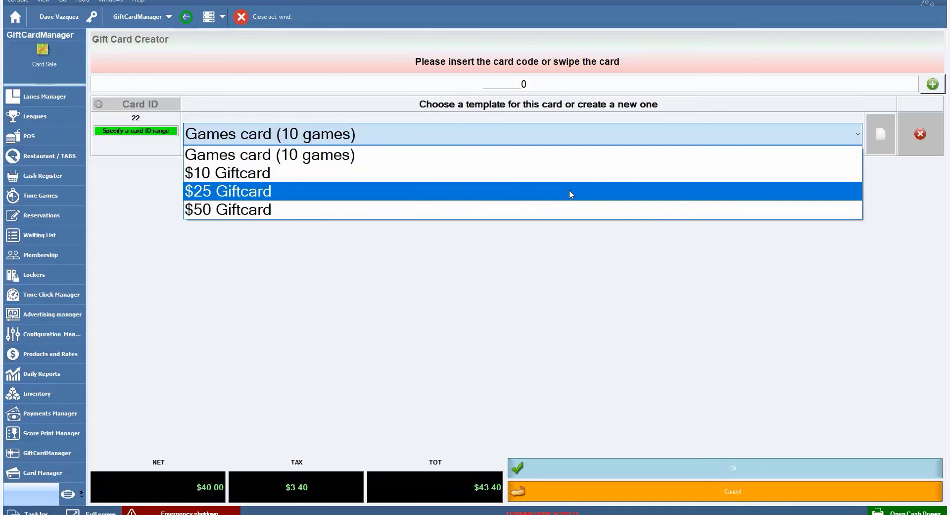
pyautogui.click(441, 193)
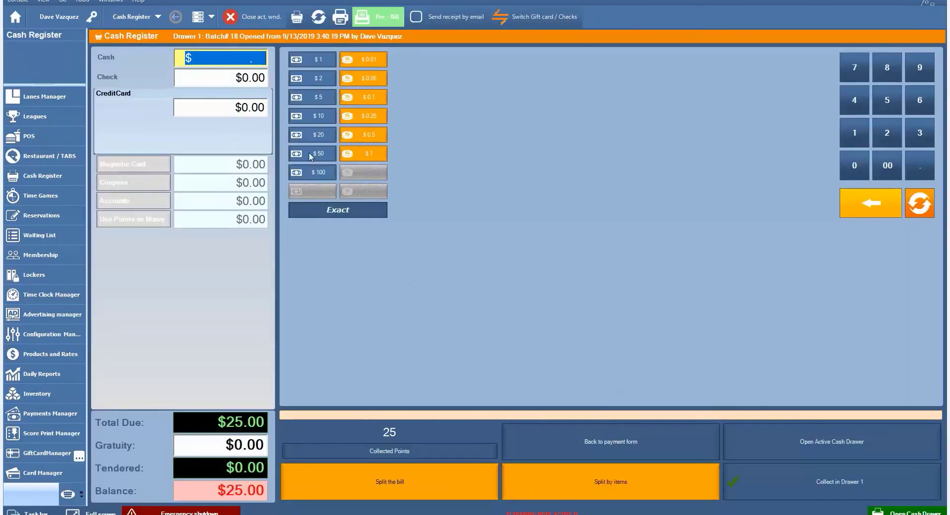
# Pay the exact $25.00 by credit card, collect it in Drawer 1, and close the sold card's details without saving
pyautogui.click(243, 113)
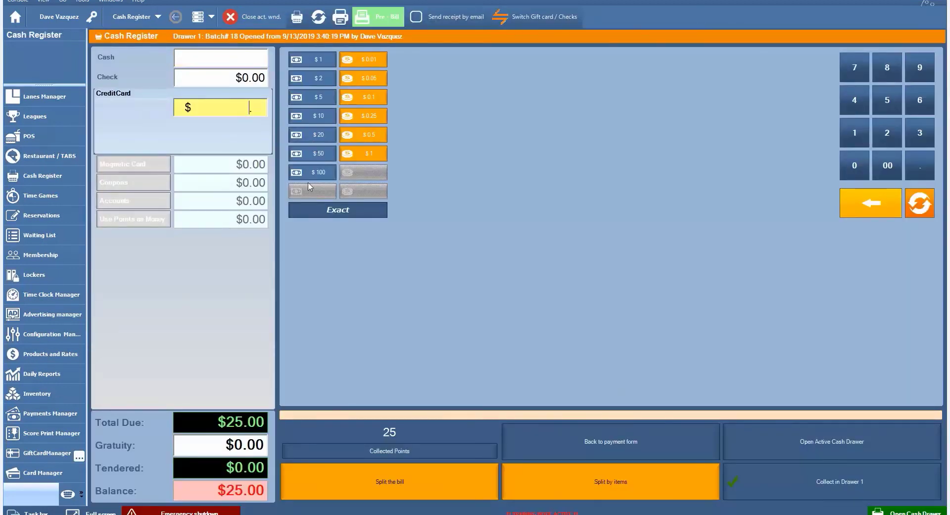
pyautogui.click(323, 212)
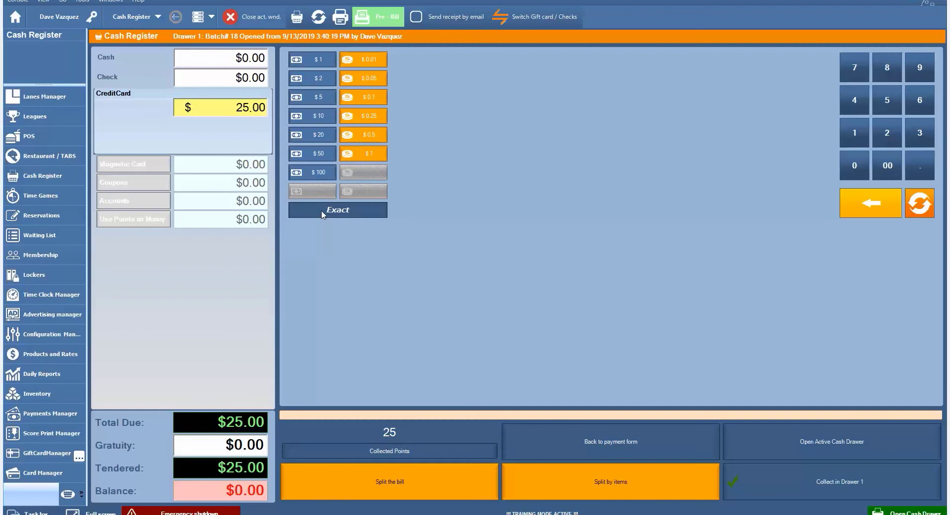
pyautogui.click(759, 479)
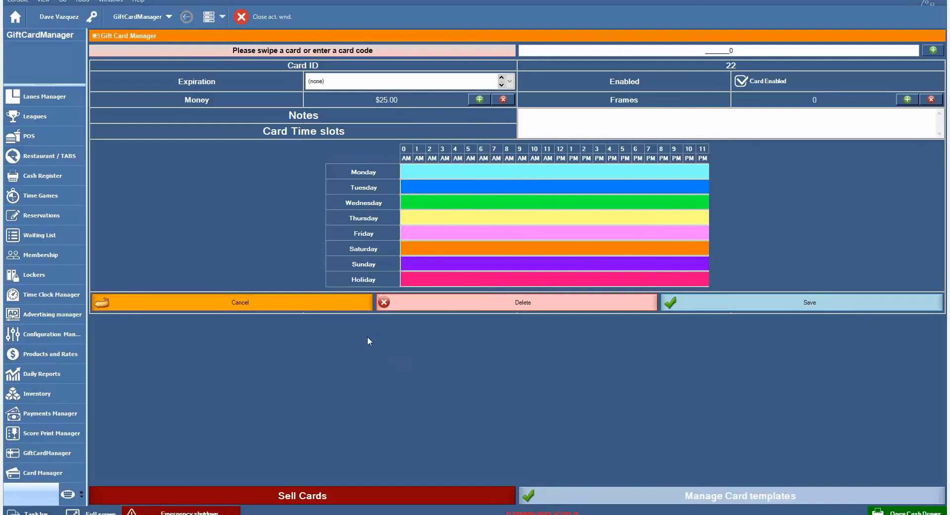
pyautogui.click(299, 308)
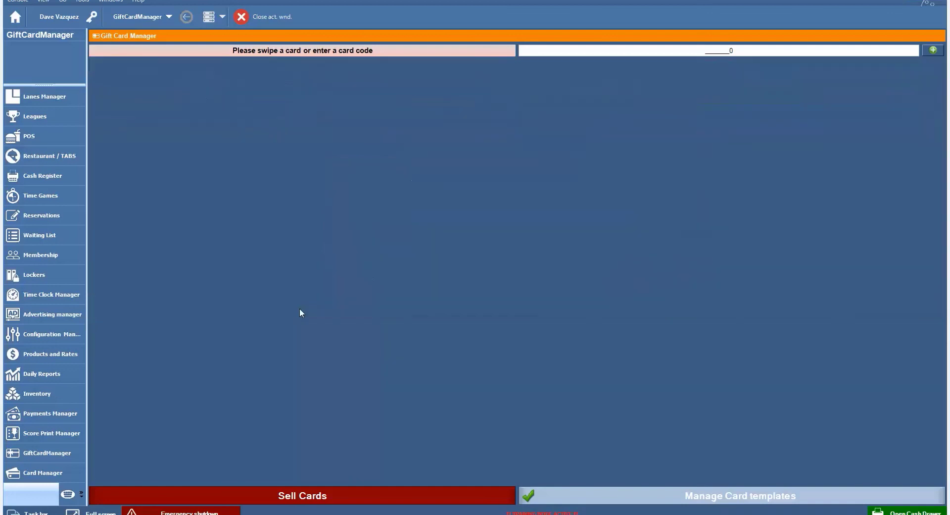
# Open the gift card template editor, review the available templates, and leave the editor without changes
pyautogui.click(688, 498)
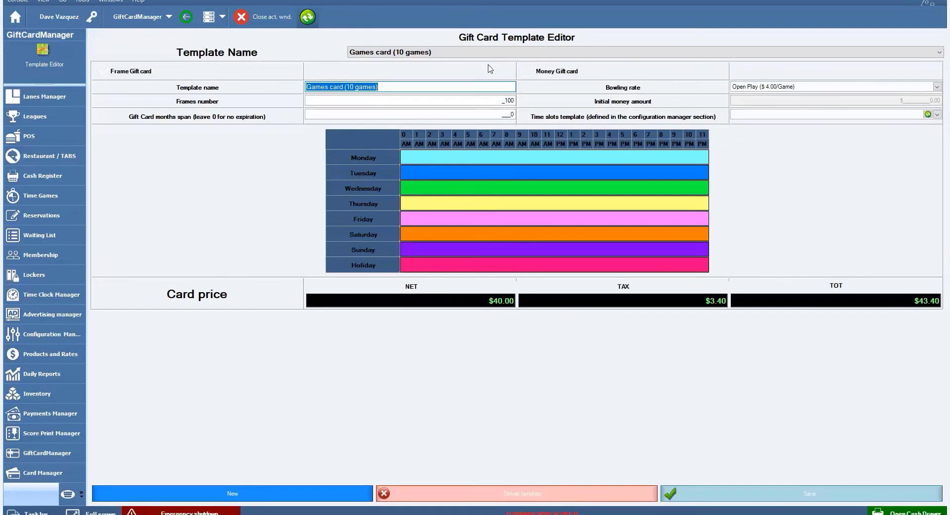
pyautogui.click(939, 52)
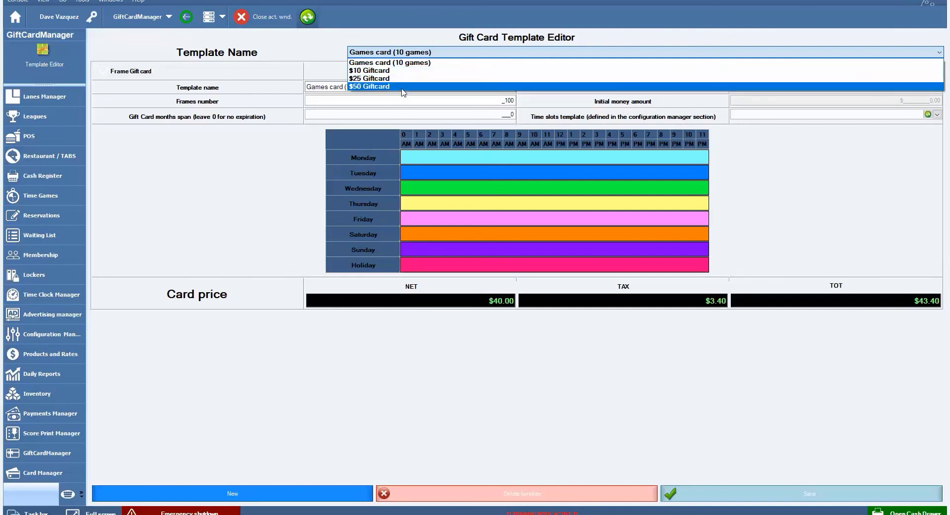
pyautogui.click(326, 49)
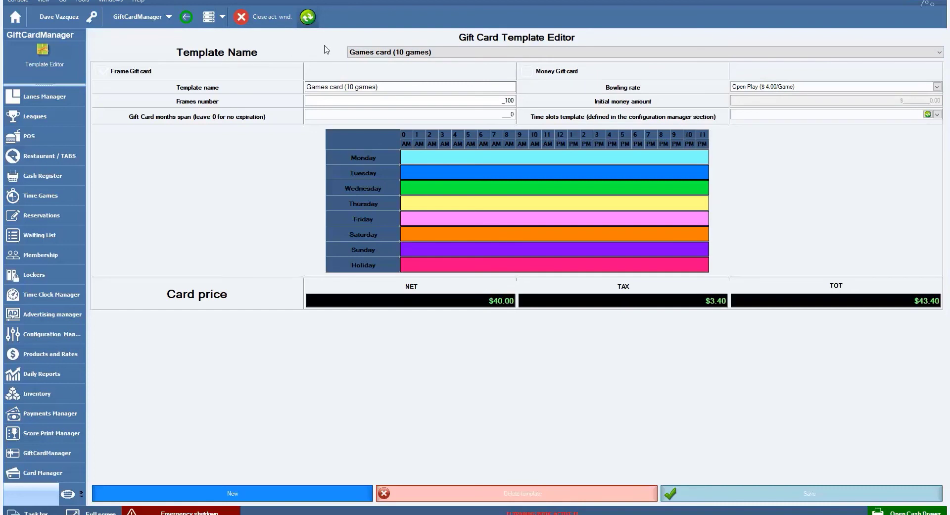
pyautogui.click(273, 20)
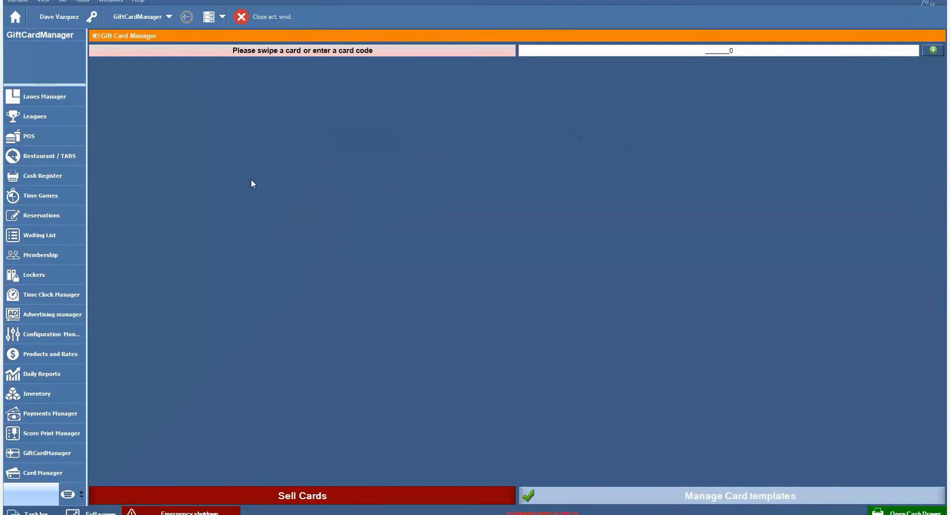
# View the Card Manager and return to the Lanes Manager
pyautogui.click(60, 474)
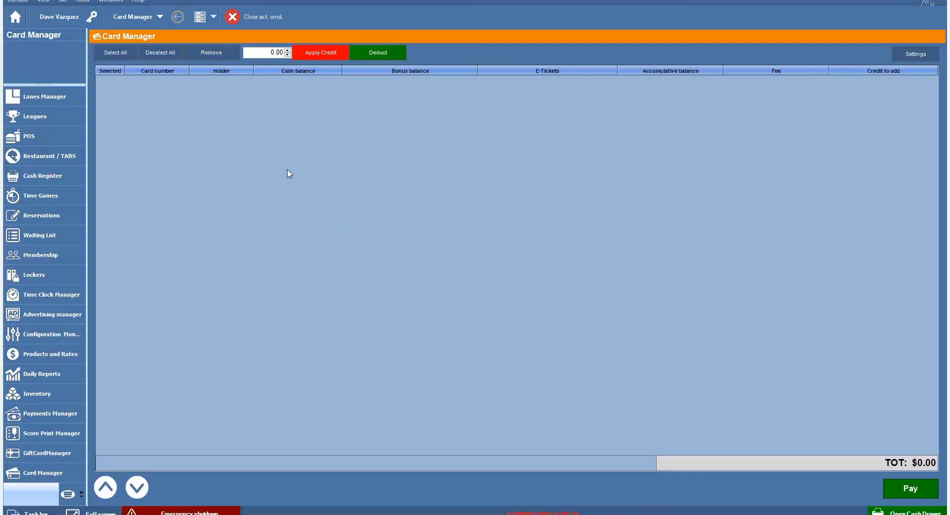
pyautogui.click(77, 102)
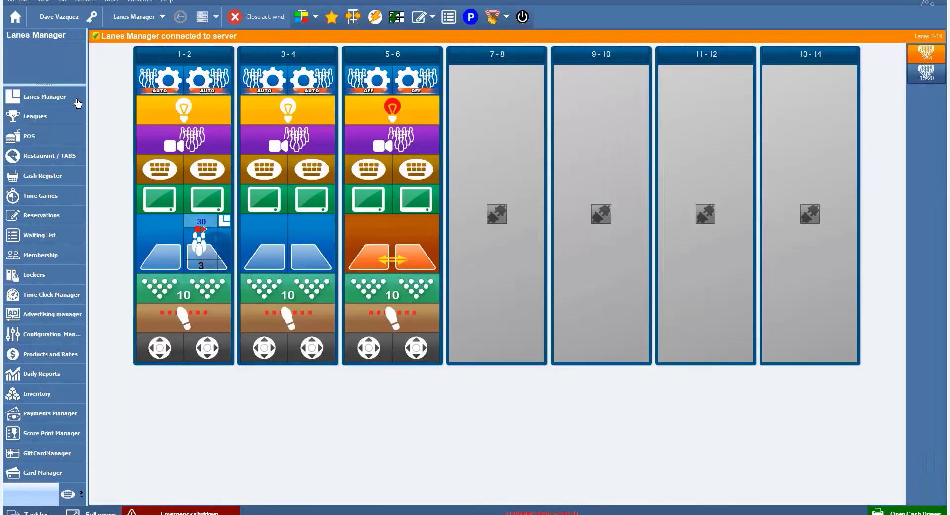